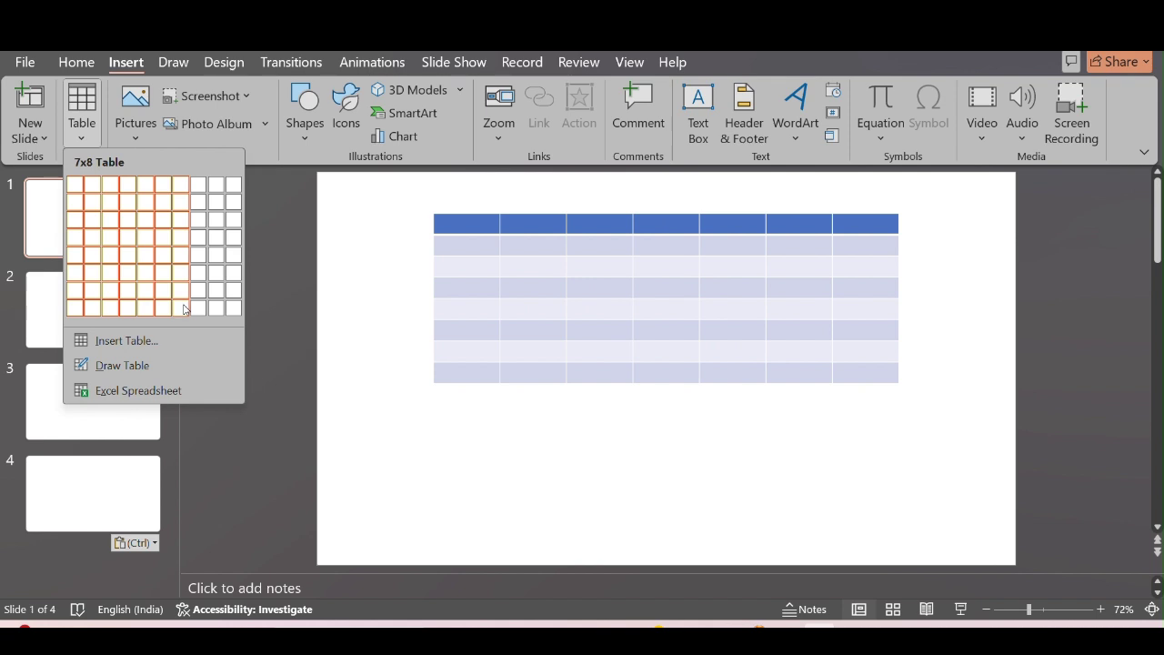
- Insert a table of 7 columns and 8 rows on the first slide
left_click(183, 308)
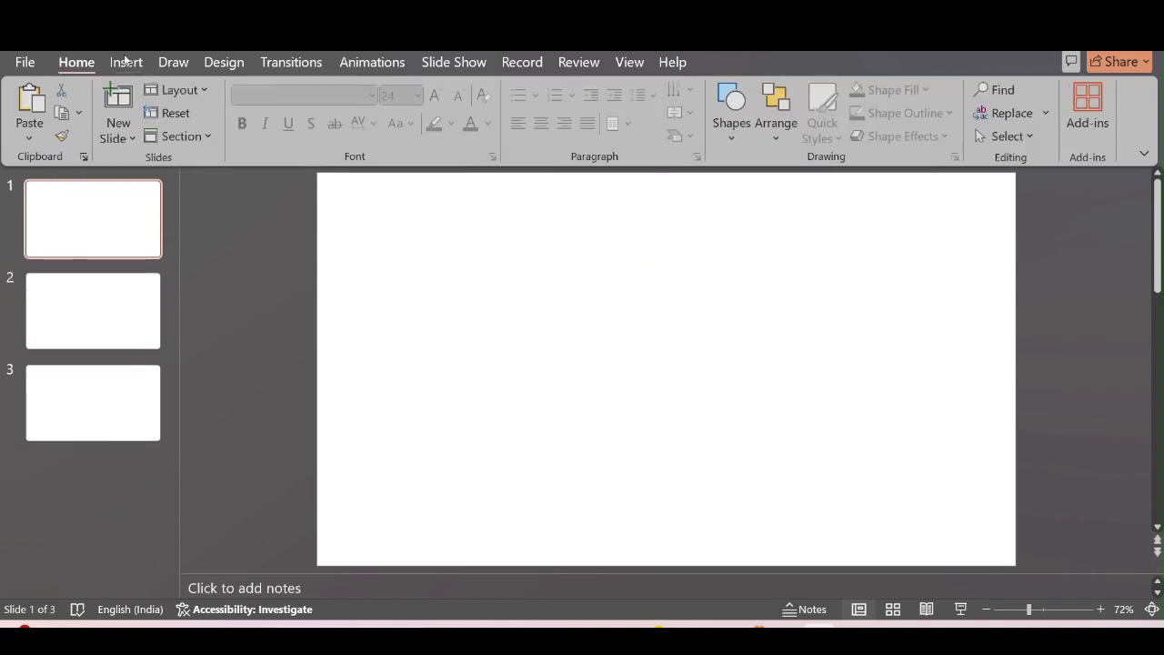
- Insert a table with 4 columns and 4 rows on the first slide by entering its dimensions
left_click(126, 62)
left_click(83, 127)
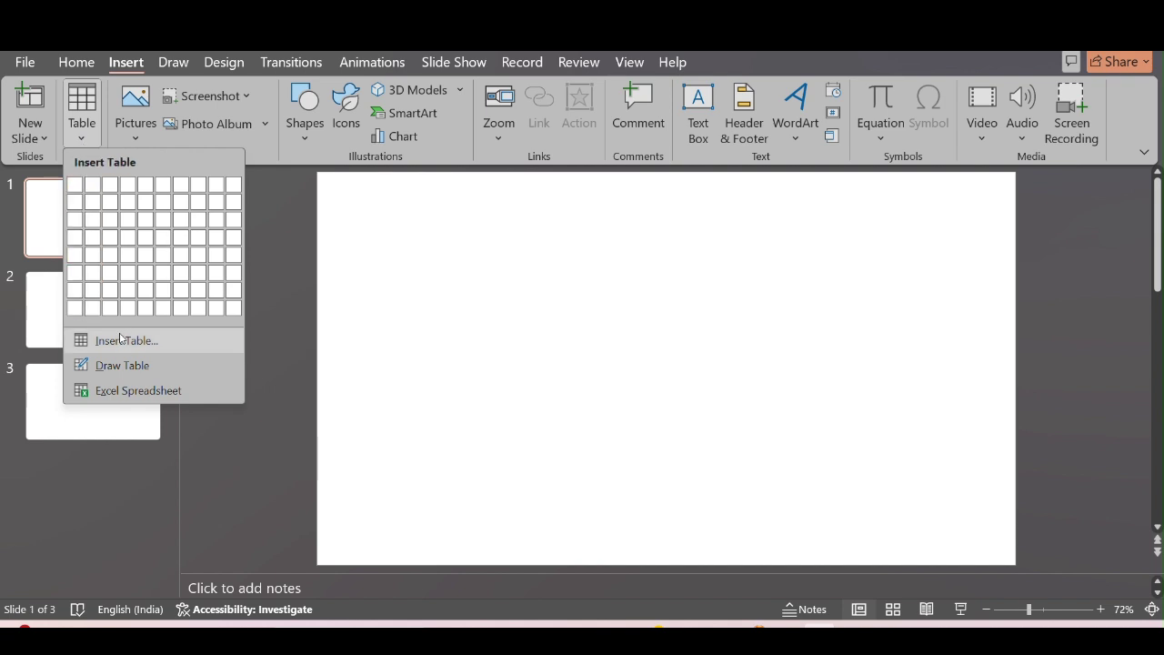
left_click(120, 339)
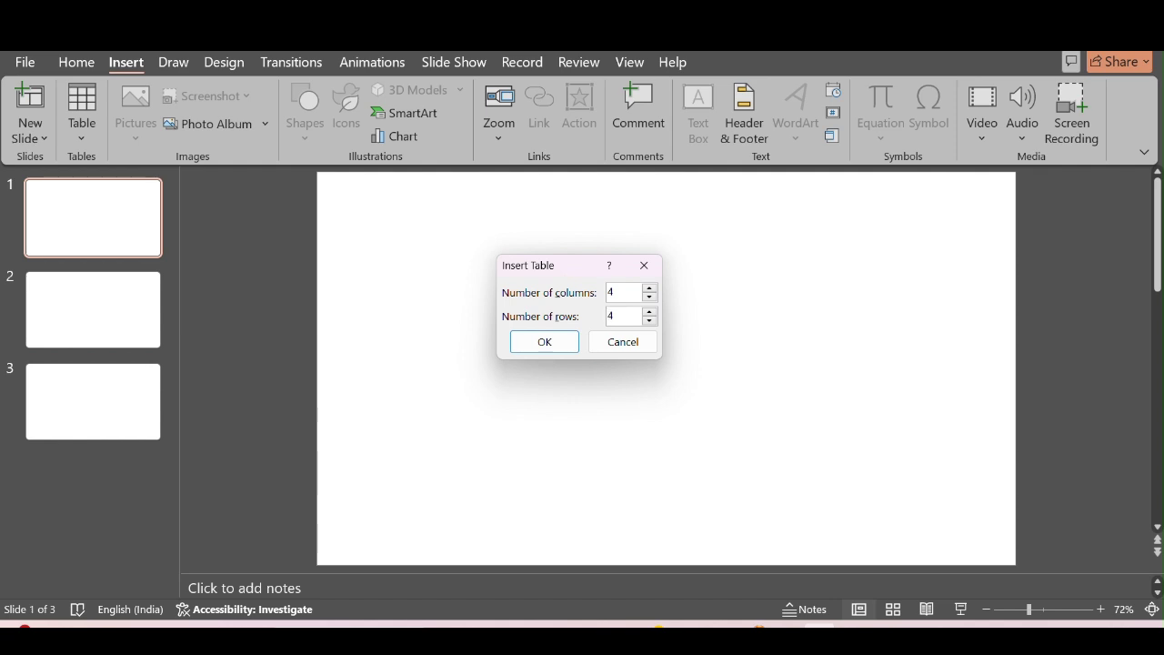
left_click(541, 347)
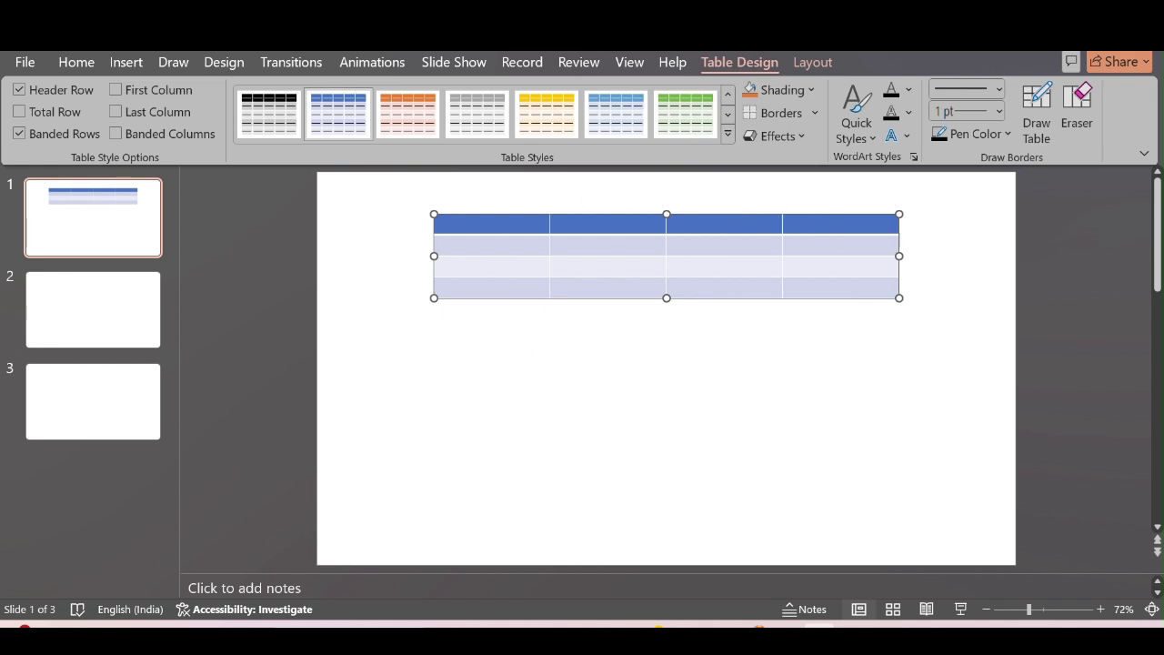
- Draw a freehand single-cell table with Draw Table and place it, enlarged, in the empty area below the 4x4 table
left_click(126, 63)
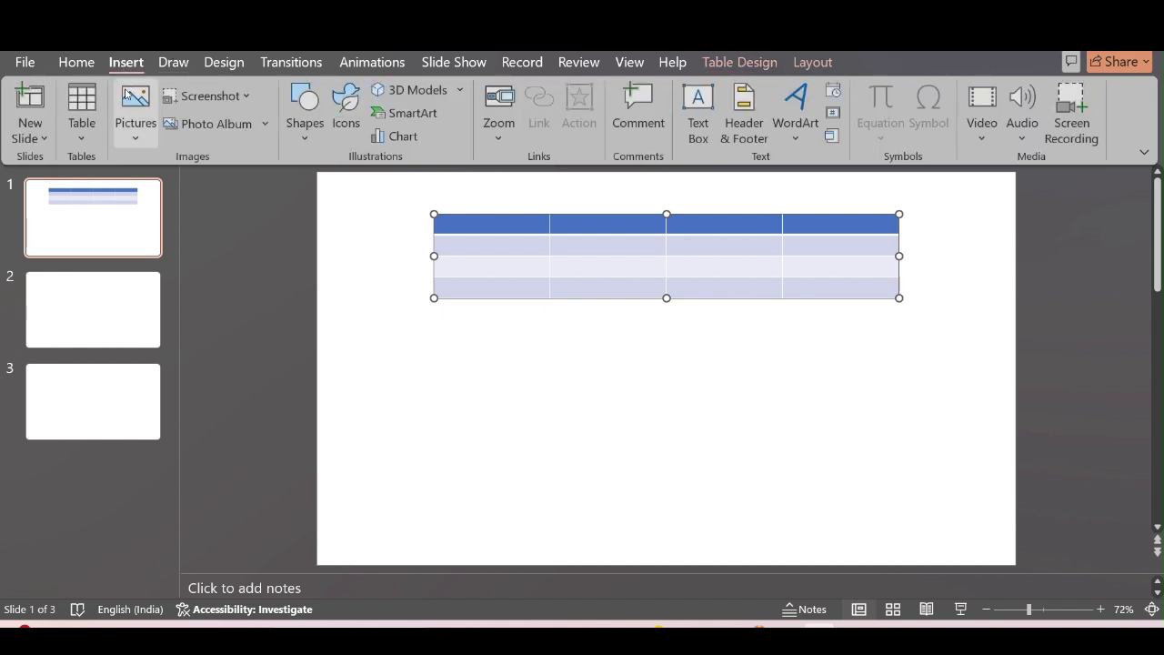
left_click(78, 136)
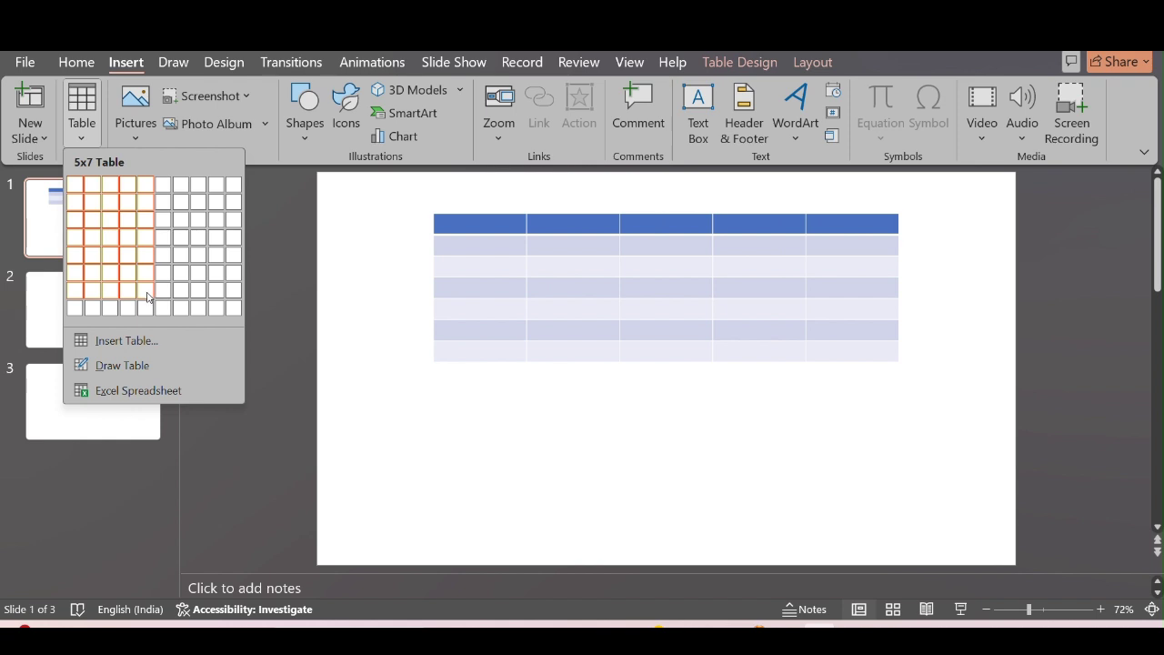
left_click(132, 365)
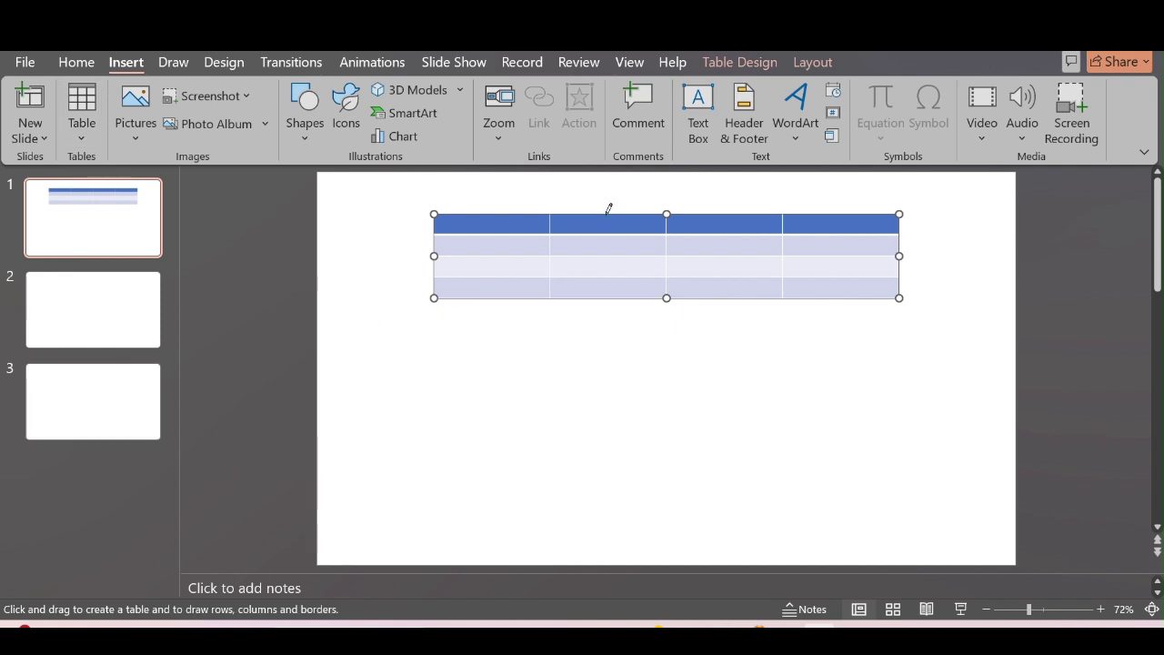
left_click_drag(609, 246, 609, 300)
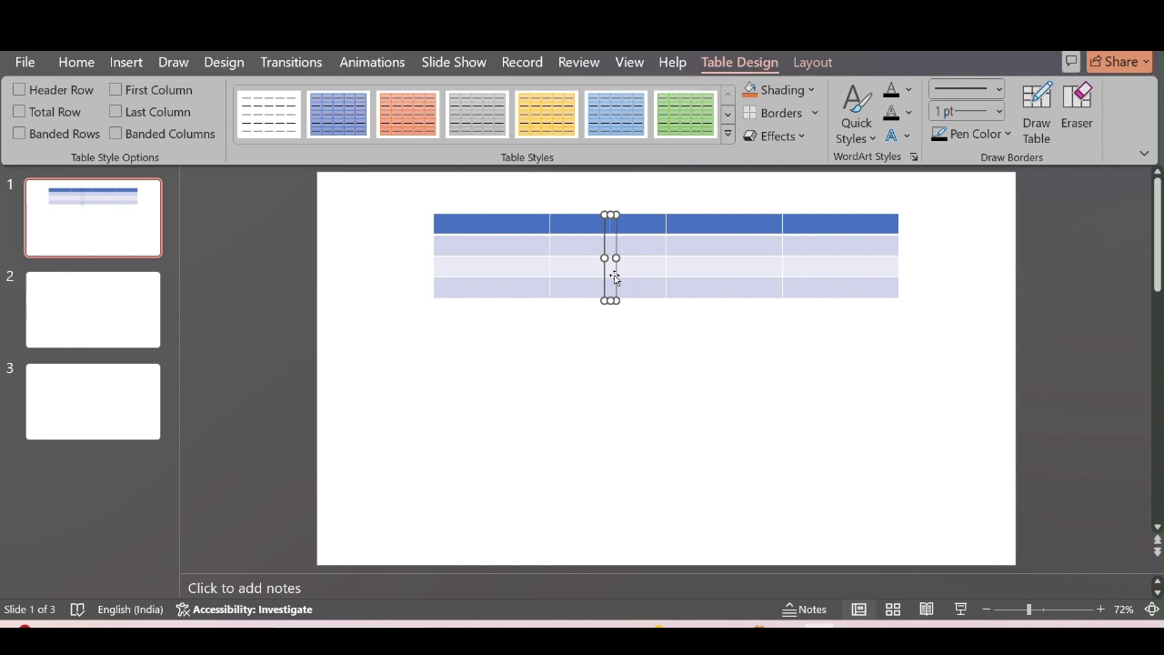
left_click_drag(613, 274, 845, 409)
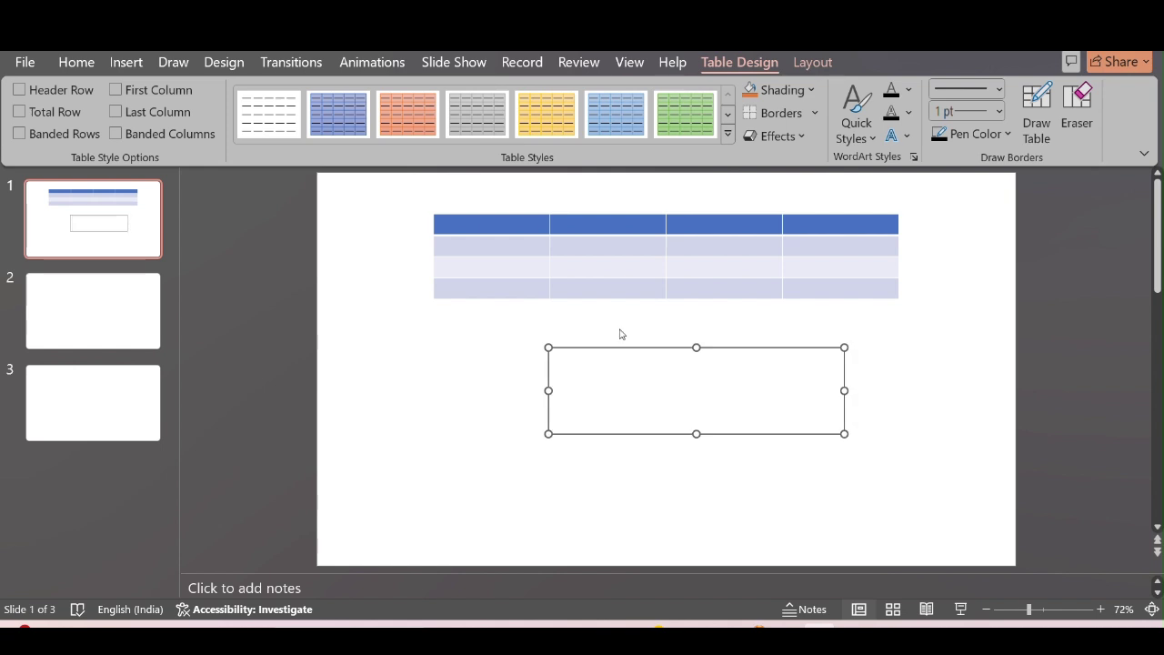
- Draw two more single-cell tables overlapping the first drawn box, each offset further along it
left_click(1036, 118)
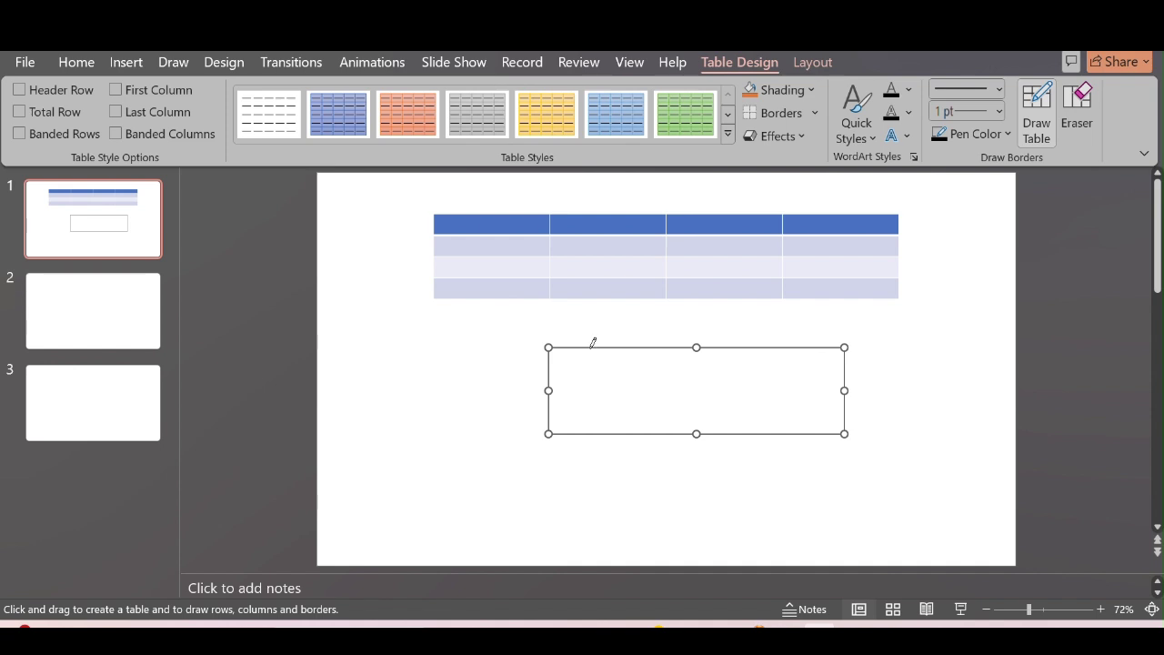
mouse_move(591, 359)
left_mouse_down()
mouse_move(592, 424)
mouse_move(722, 414)
mouse_move(740, 416)
mouse_move(741, 433)
left_mouse_up()
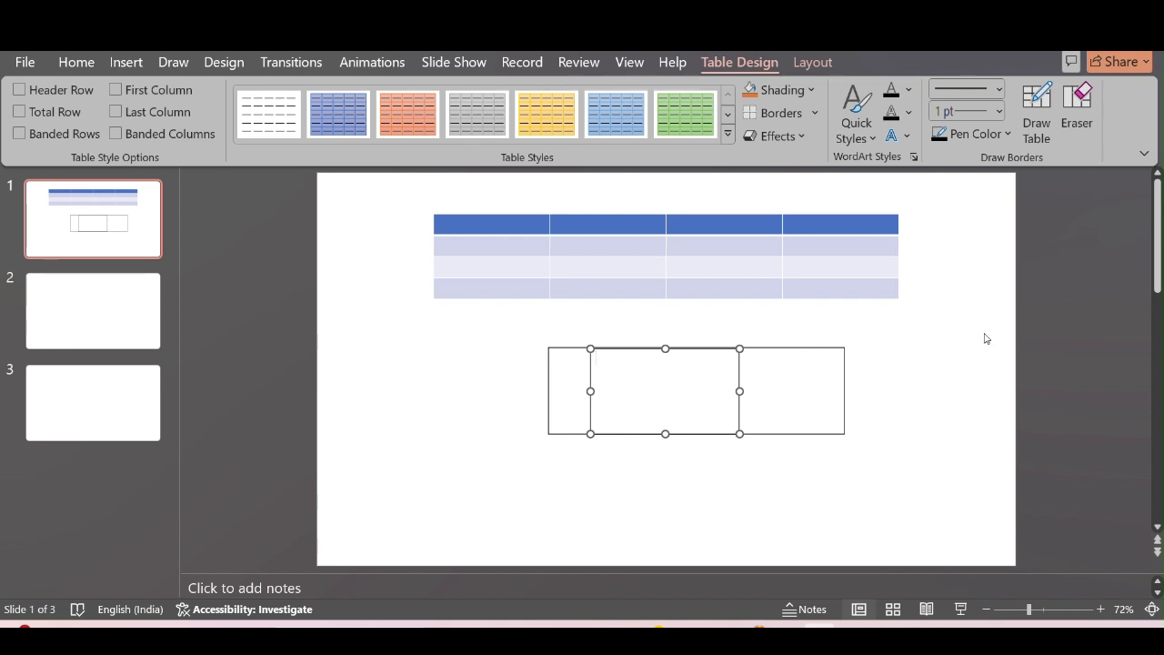
left_click(1036, 117)
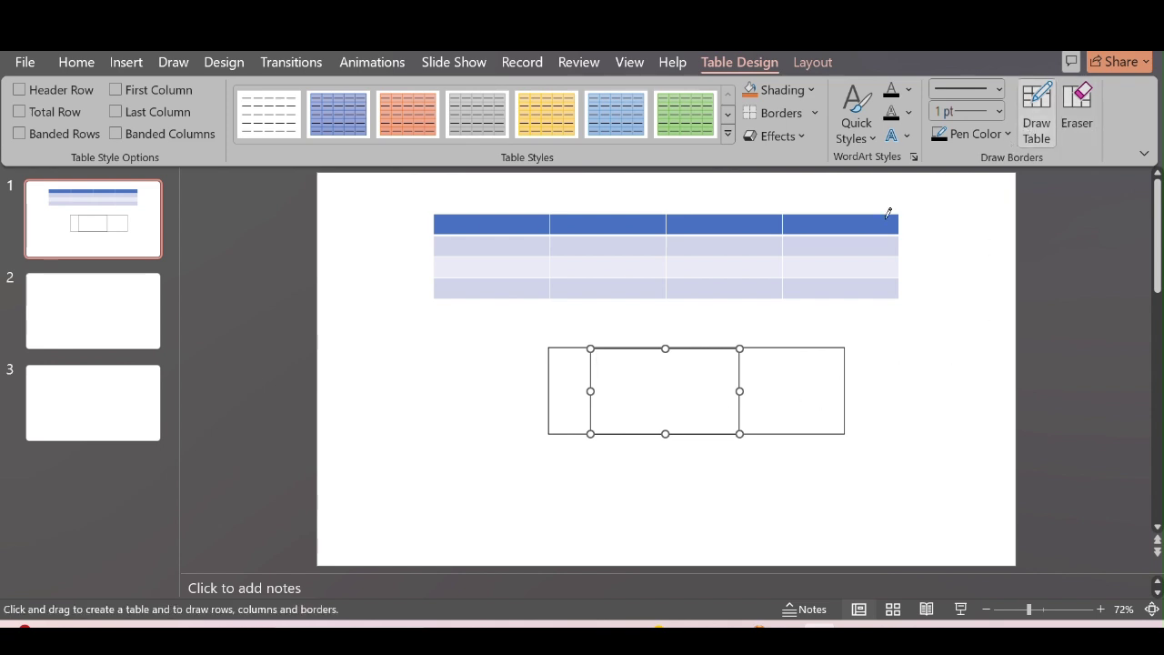
mouse_move(666, 351)
left_mouse_down()
mouse_move(772, 427)
mouse_move(817, 426)
left_mouse_up()
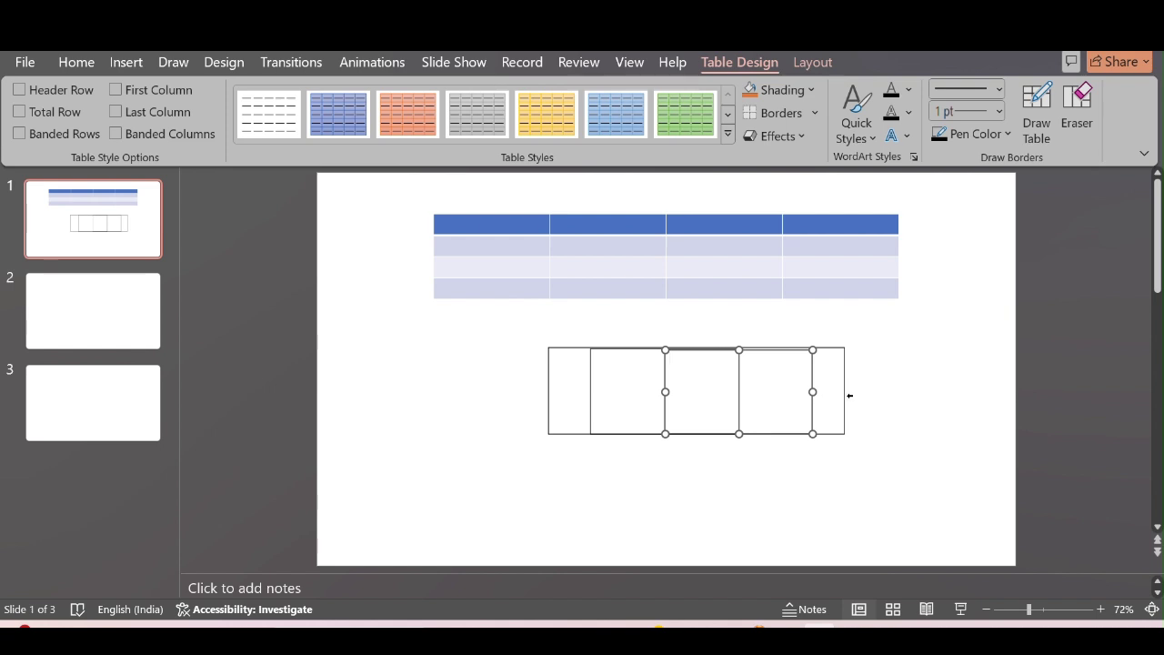
- Widen the outermost drawn box to the slide's edge and delete it
left_click(842, 393)
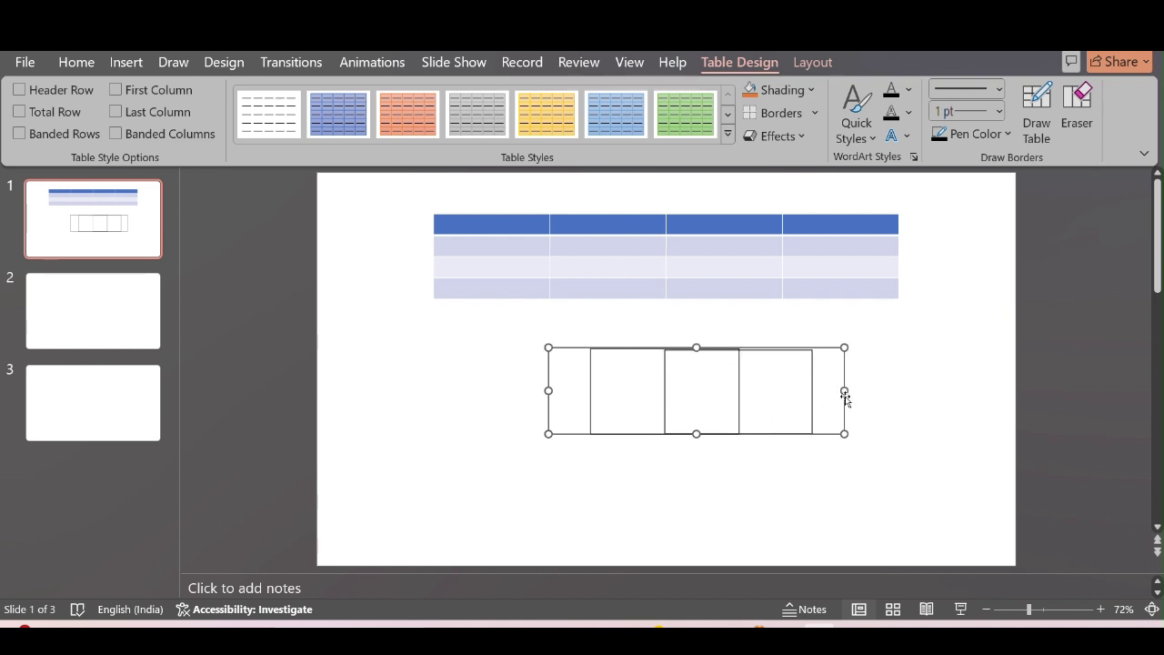
left_click_drag(844, 393, 1009, 407)
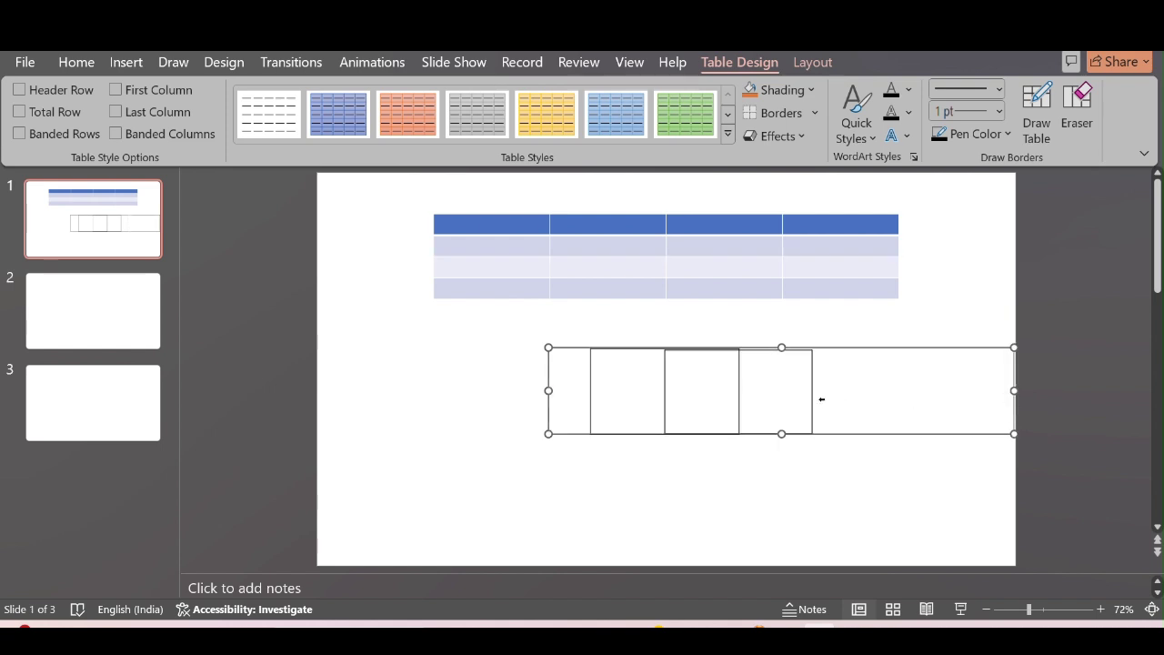
key("Escape")
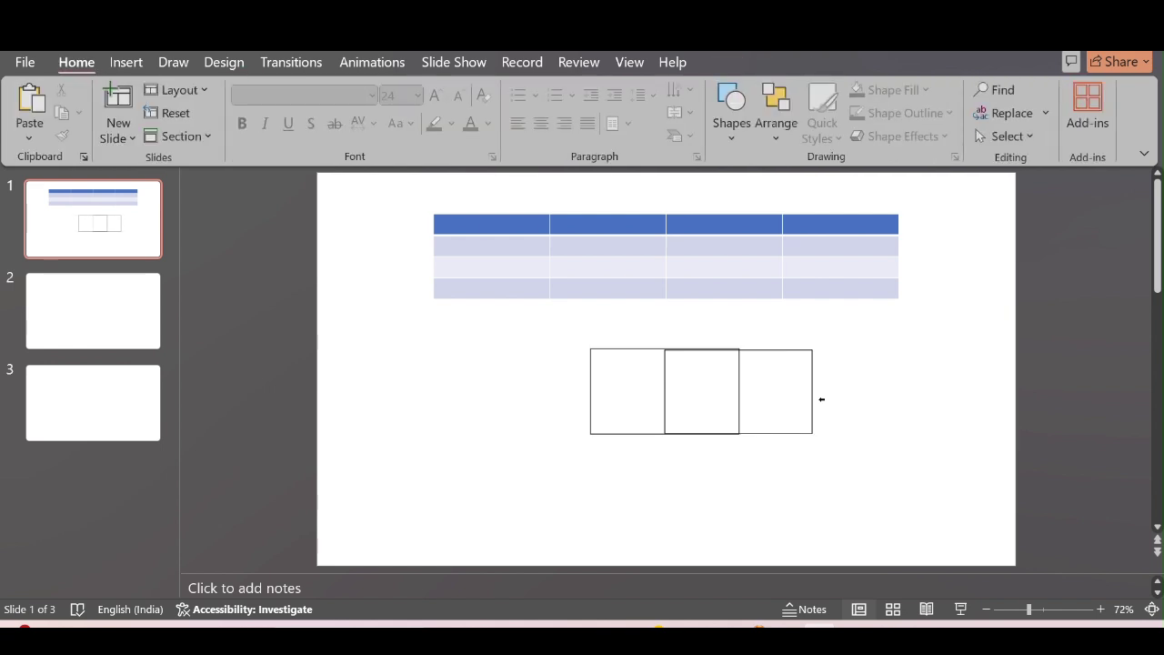
- Remove the two remaining drawn boxes so that only the 4x4 table is left on the slide
left_click(691, 353)
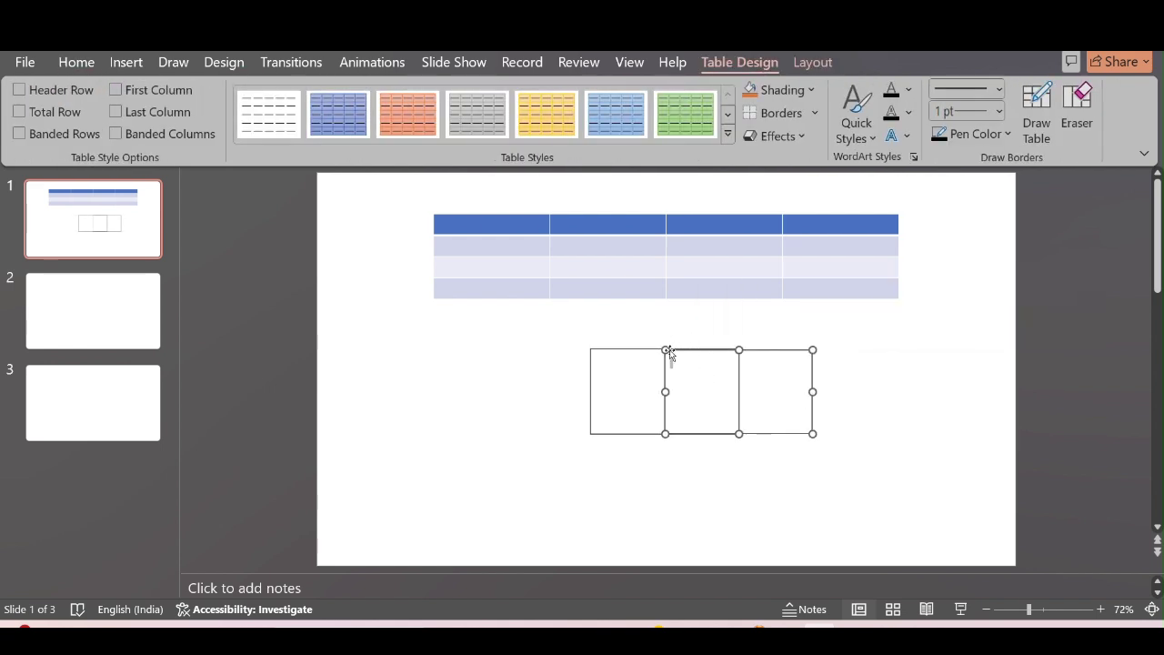
key("ctrl+z")
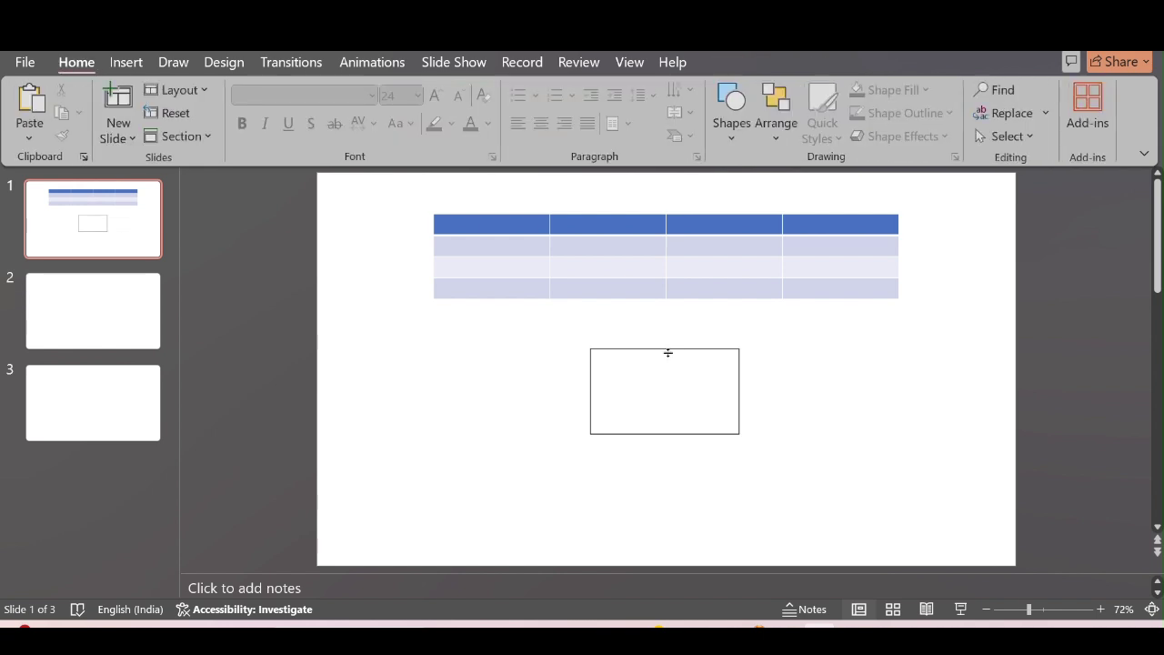
left_click(669, 350)
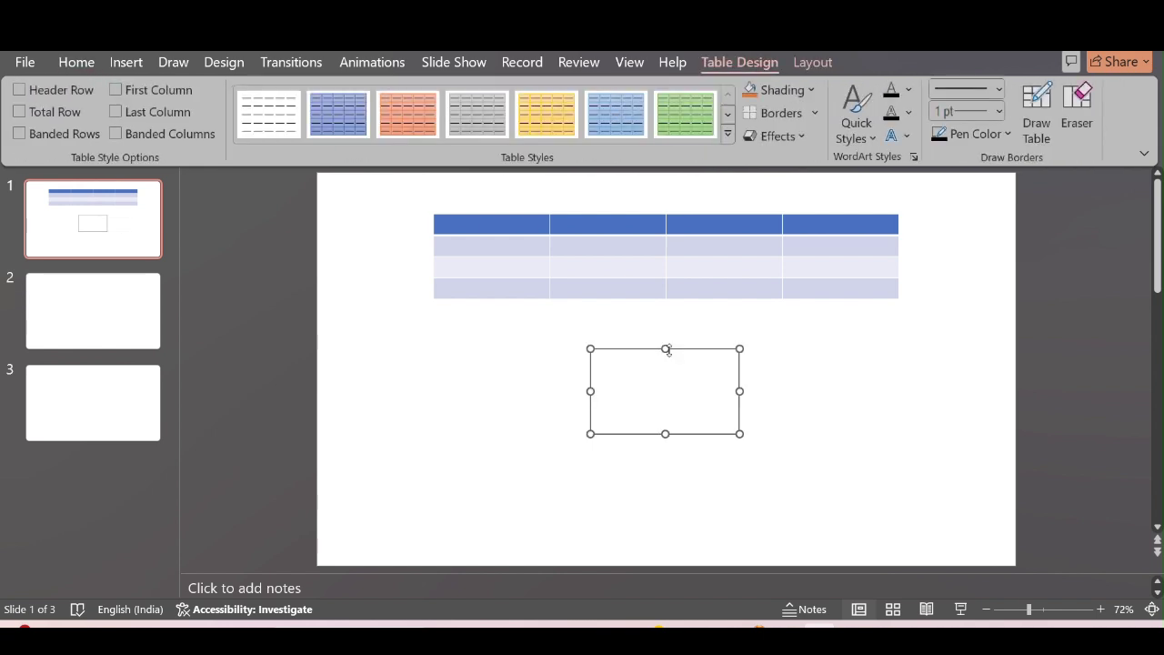
key("Delete")
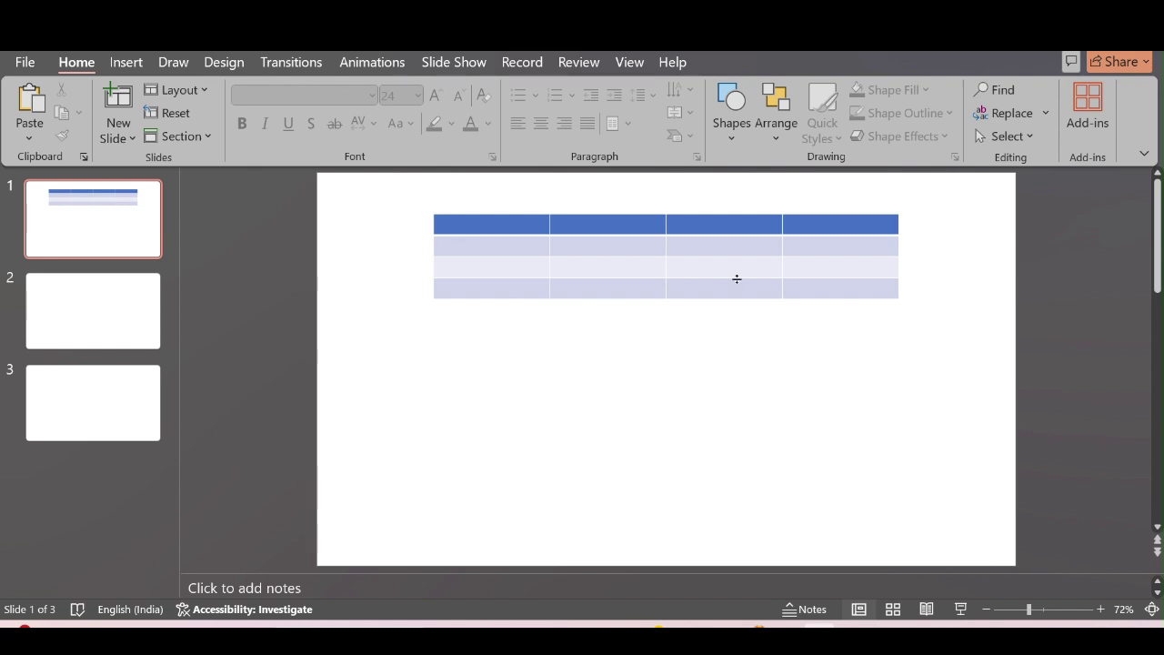
- Try the yellow, green and light blue gradient table styles on the 4x4 table
left_click(698, 249)
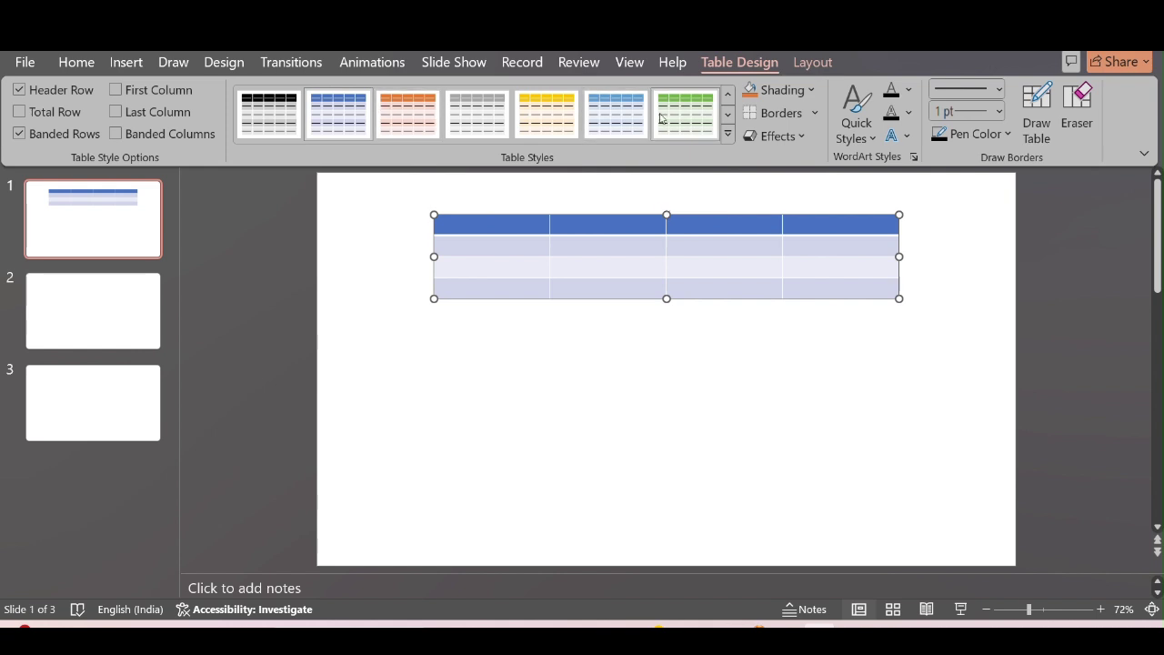
left_click(730, 133)
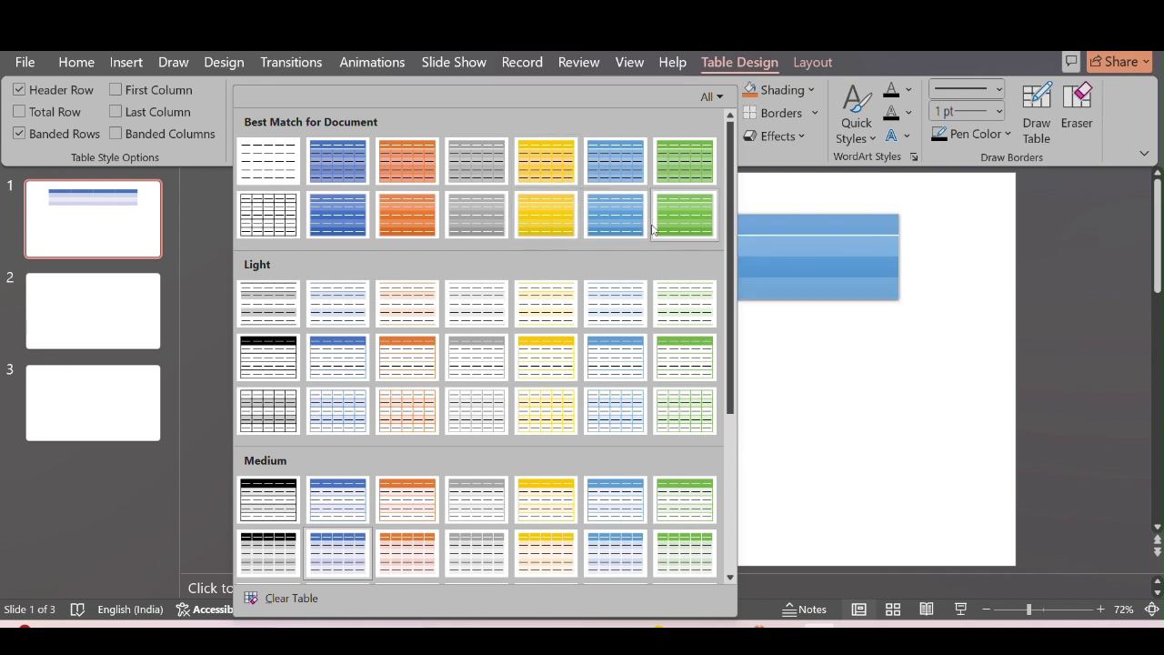
left_click(562, 225)
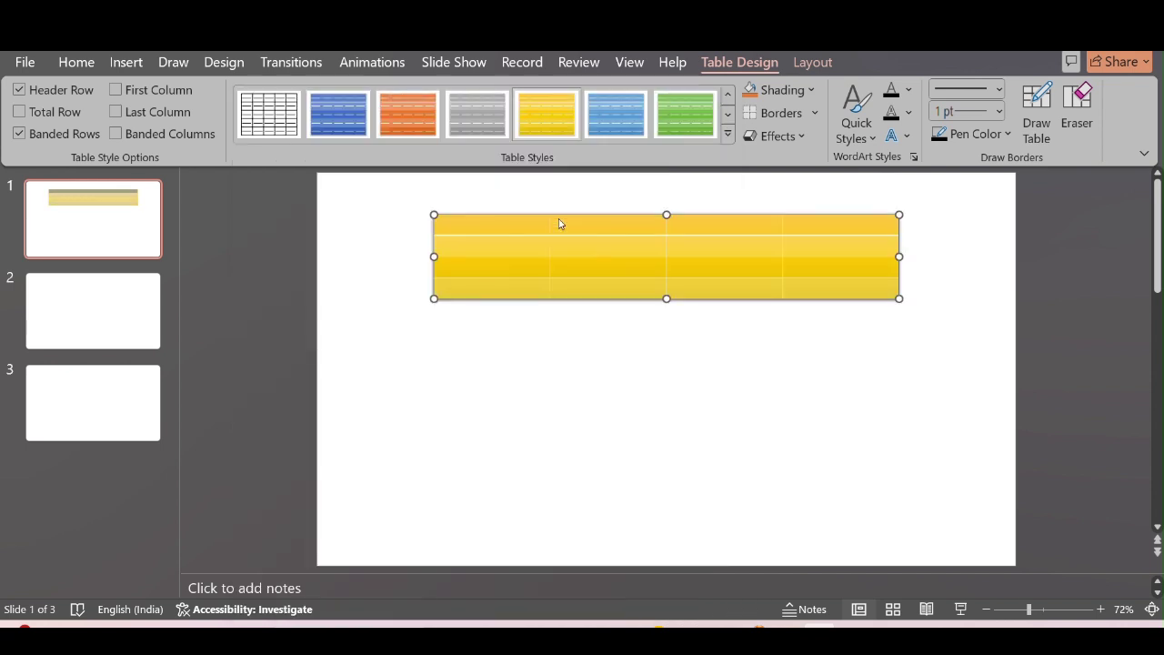
left_click(675, 118)
left_click(618, 117)
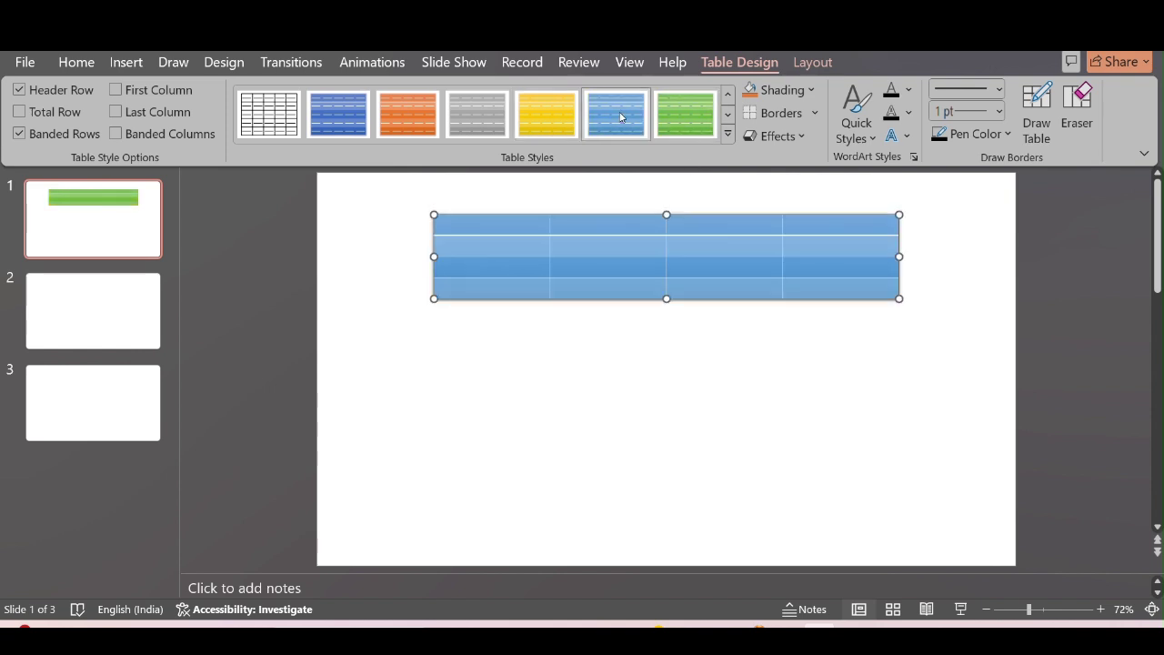
- Apply the unfilled table style with plain black gridlines to the table
left_click(727, 135)
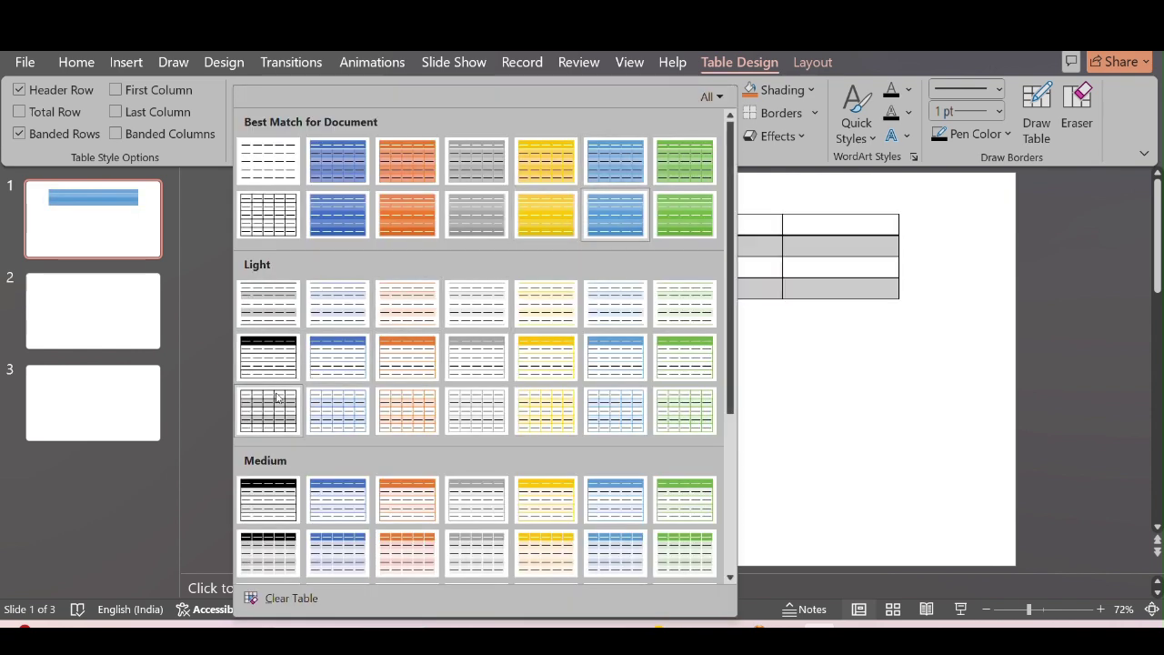
left_click(269, 228)
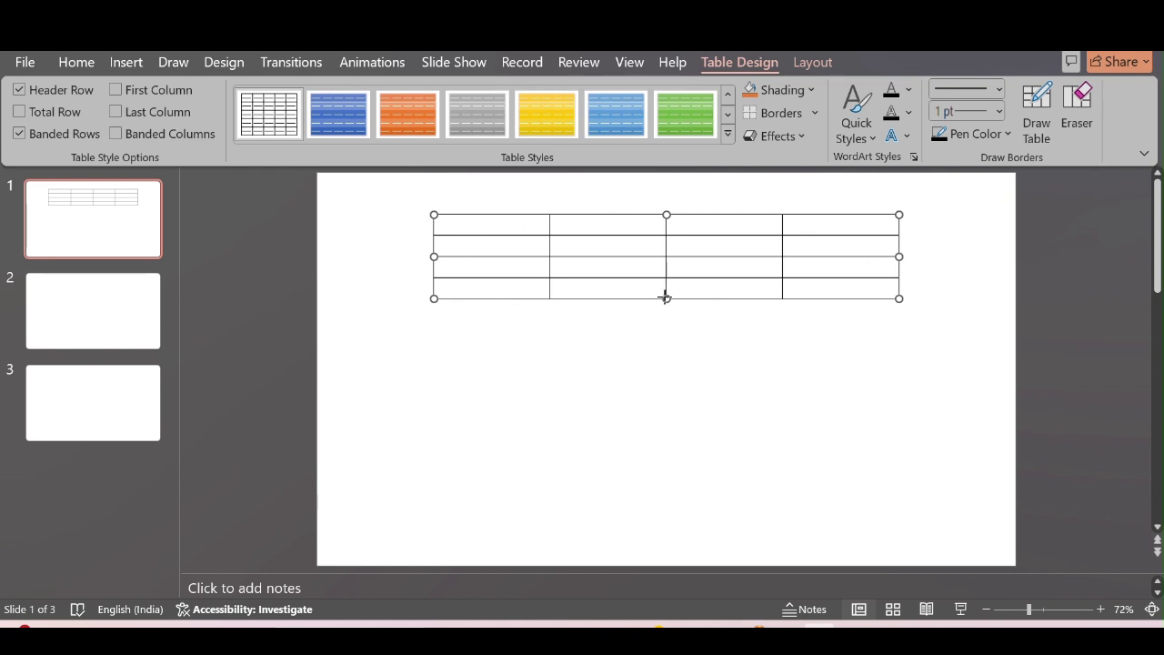
- Stretch the table to about two and a half times its height and widen it slightly
left_click_drag(665, 297, 665, 428)
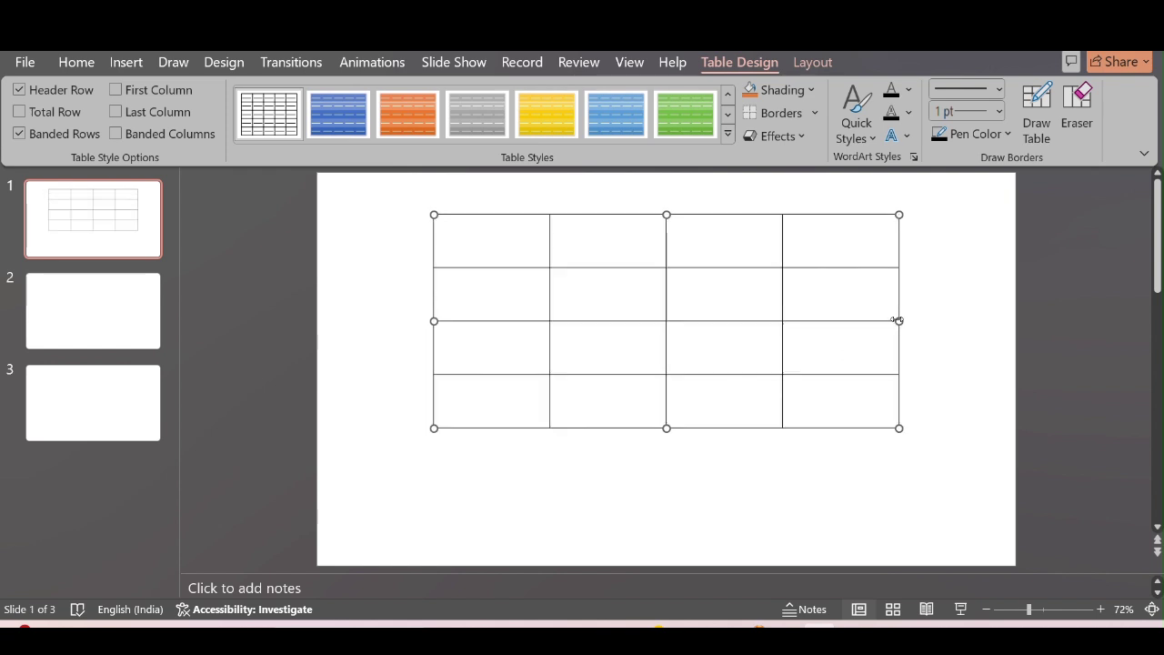
mouse_move(898, 319)
left_mouse_down()
mouse_move(769, 346)
mouse_move(901, 333)
left_mouse_up()
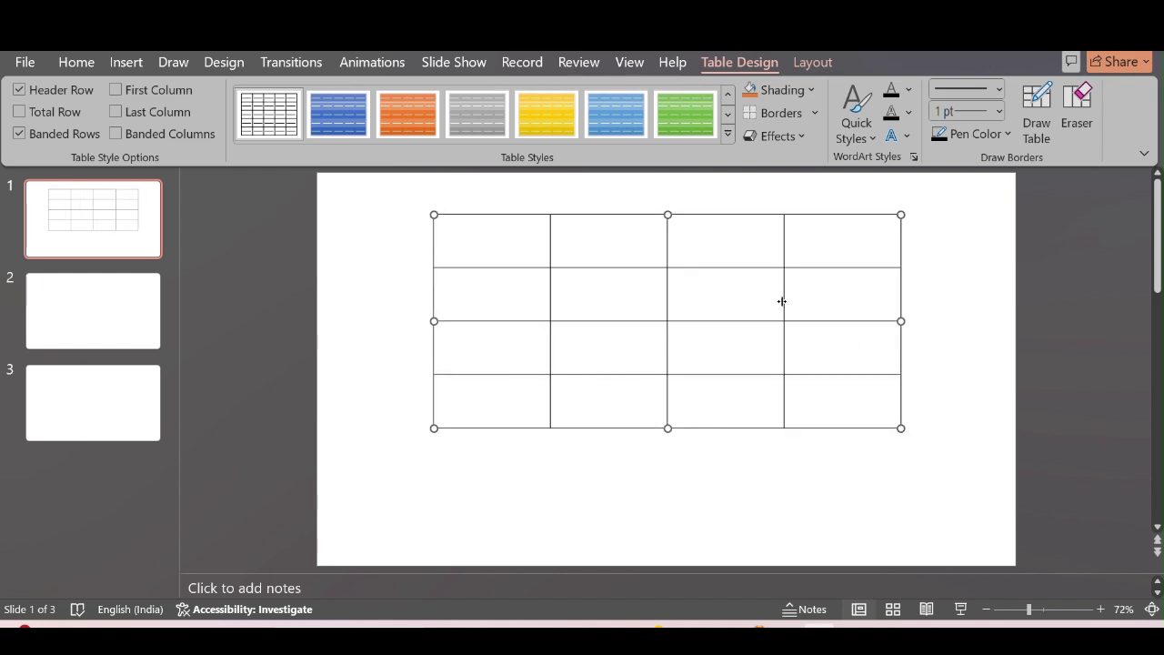
- Shift the border between the third and fourth columns until the third column is somewhat narrower than the fourth
left_click_drag(782, 300, 857, 307)
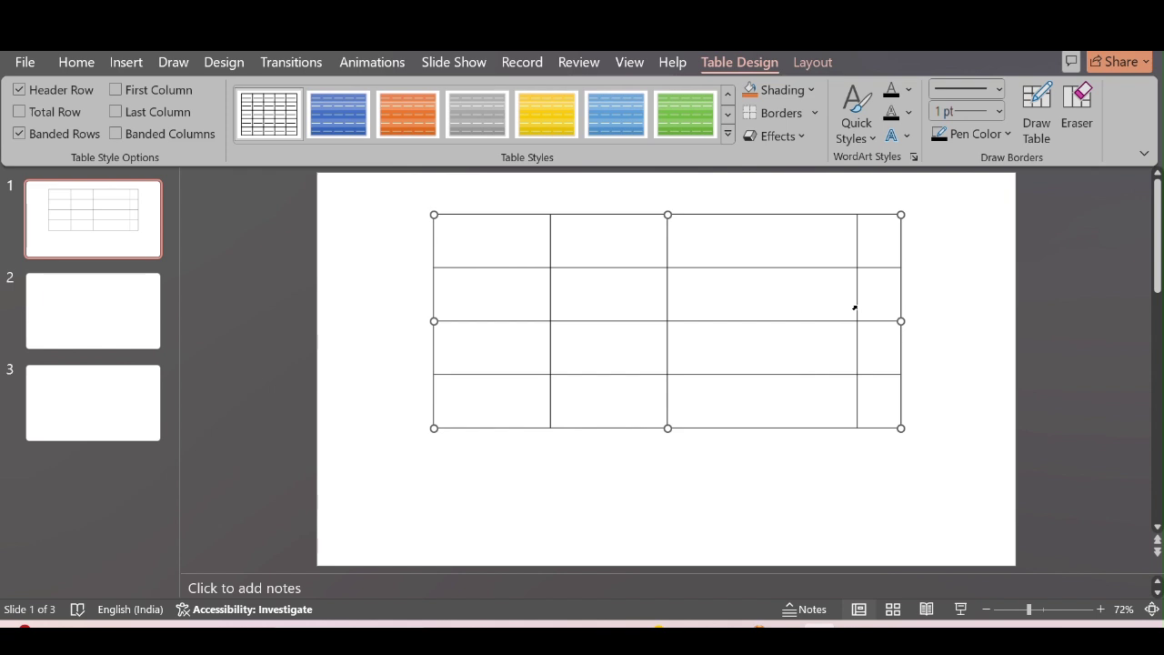
left_click(856, 309)
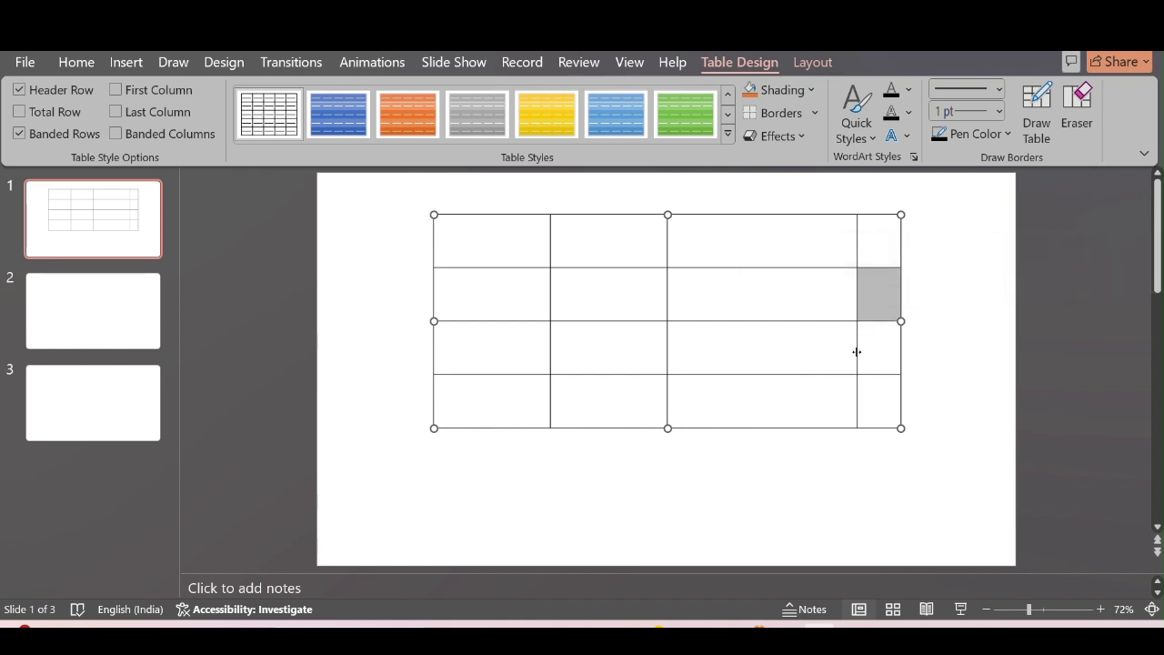
left_click(868, 350)
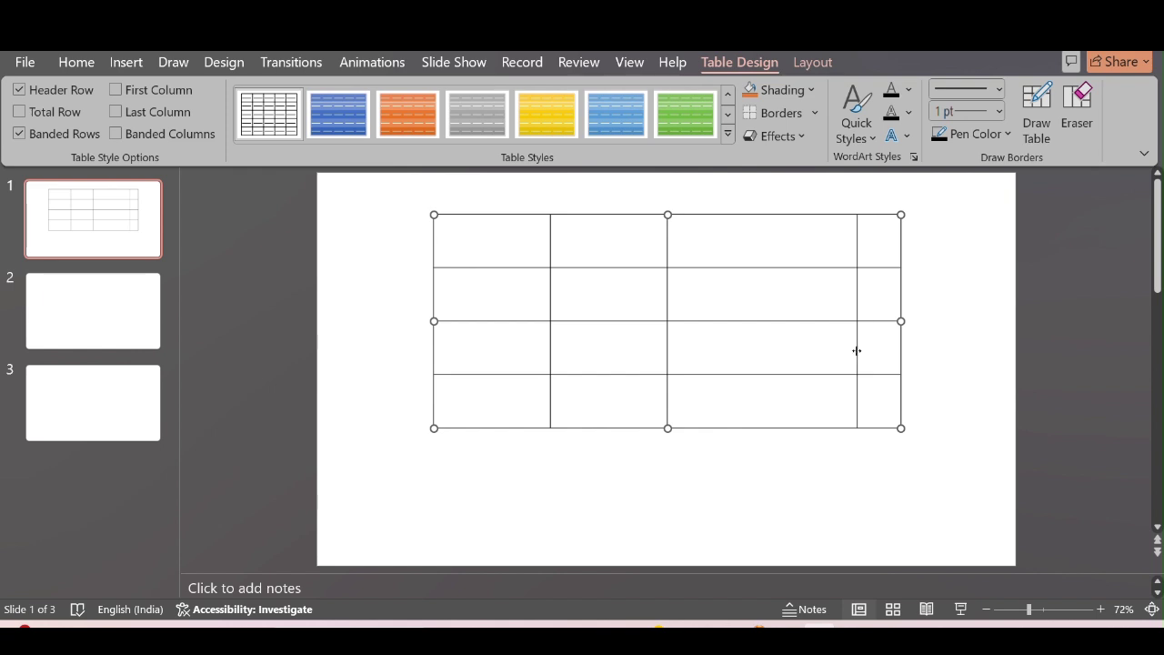
left_click_drag(853, 352, 767, 360)
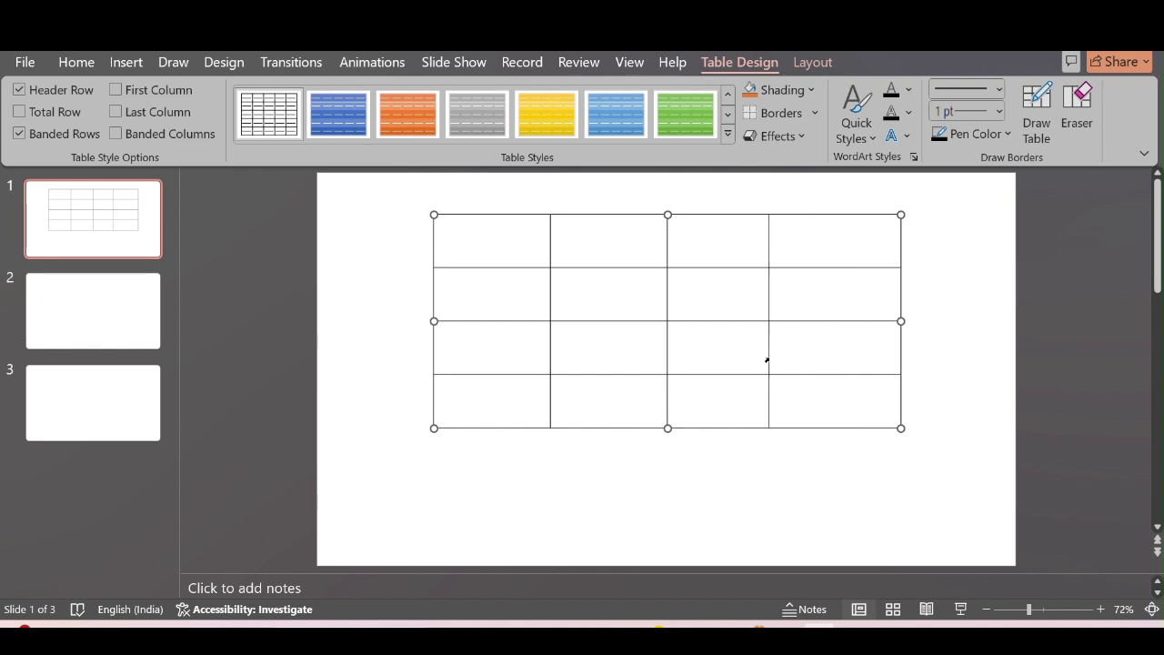
- Reduce the first row to about half its height and widen the first column by about half at the second column's expense
left_click_drag(646, 266, 643, 240)
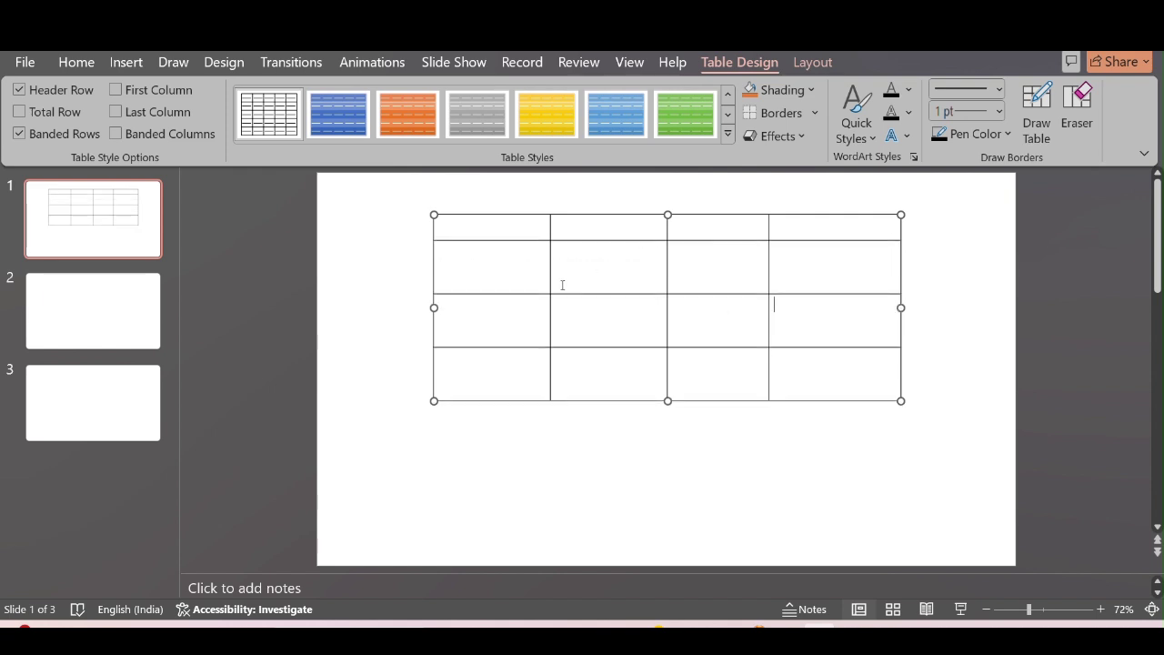
left_click_drag(545, 283, 607, 293)
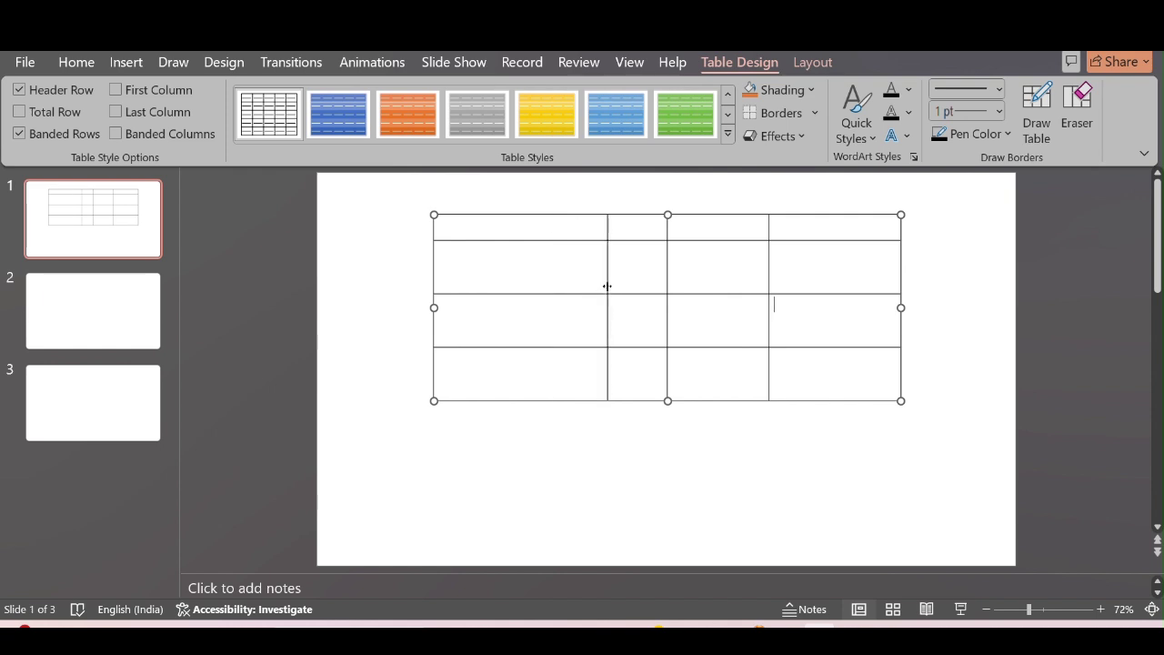
left_click(607, 287)
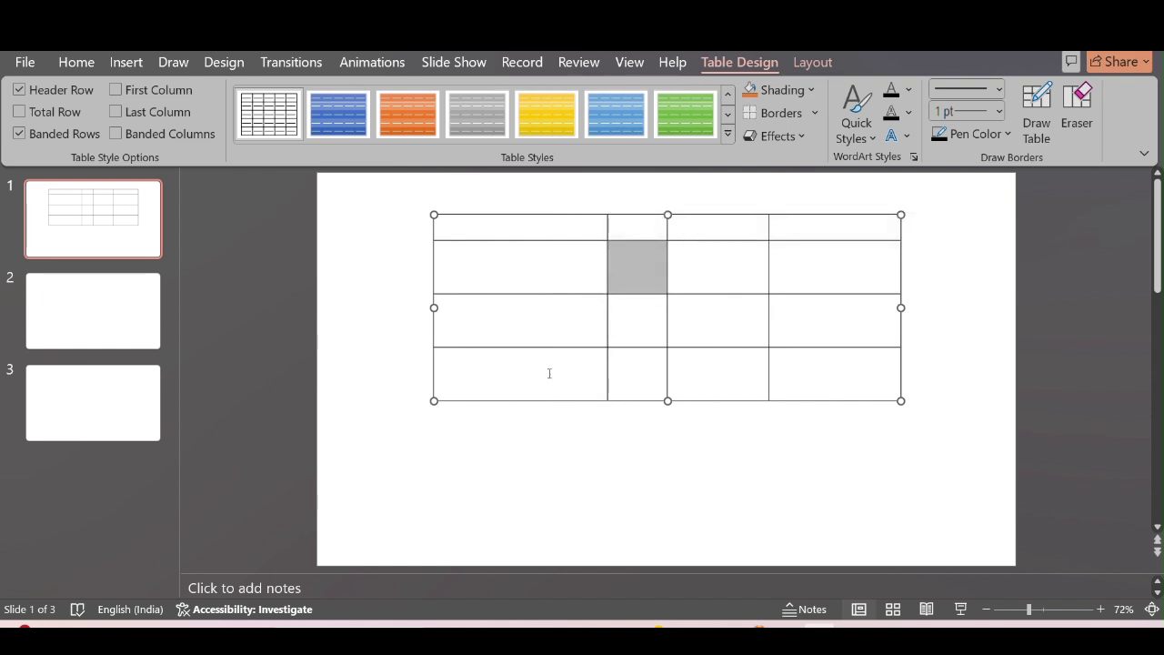
- Merge the first three cells of the second row into one cell and the first three cells of the third row into another
left_click(528, 272)
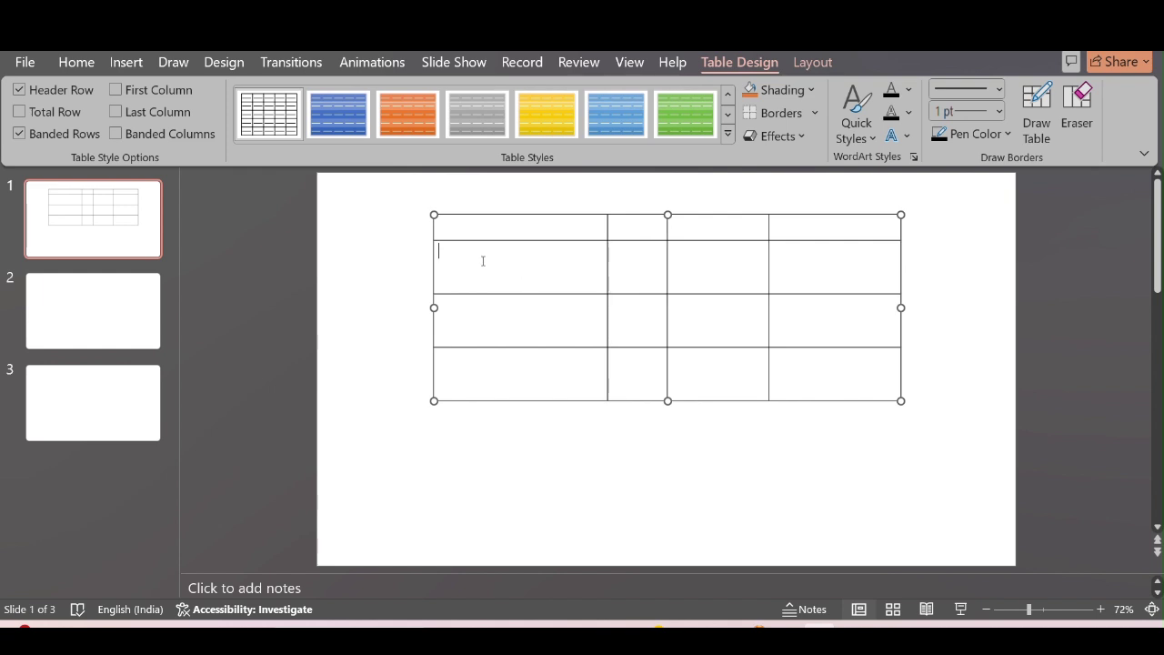
left_click_drag(541, 267, 698, 270)
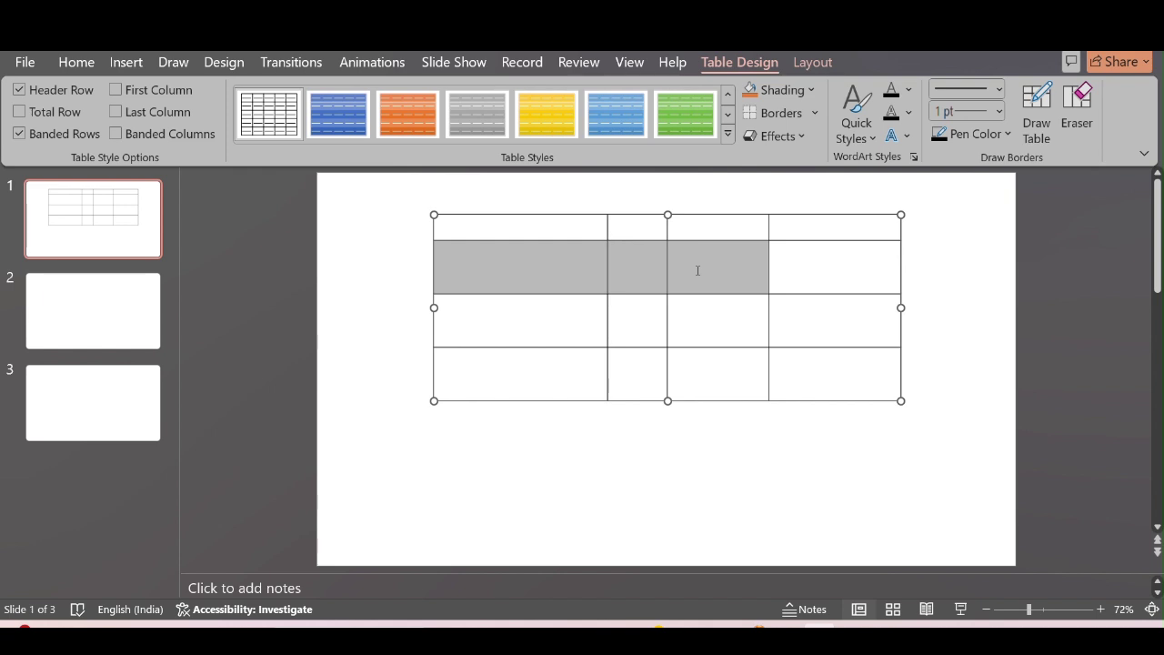
right_click(697, 270)
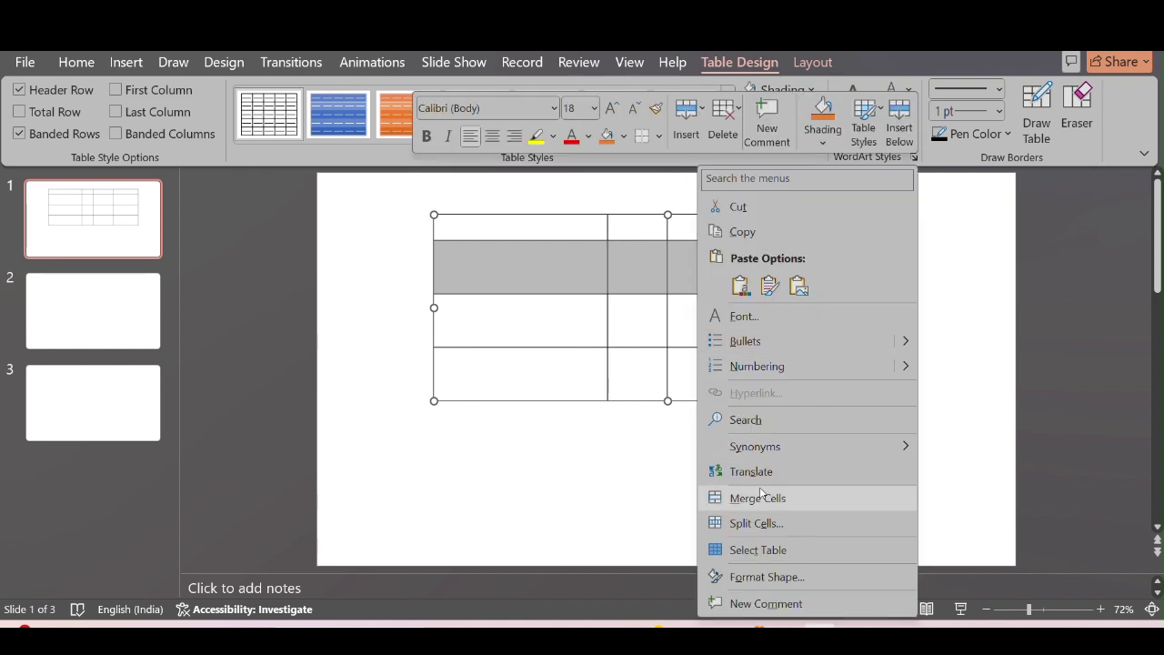
left_click(813, 499)
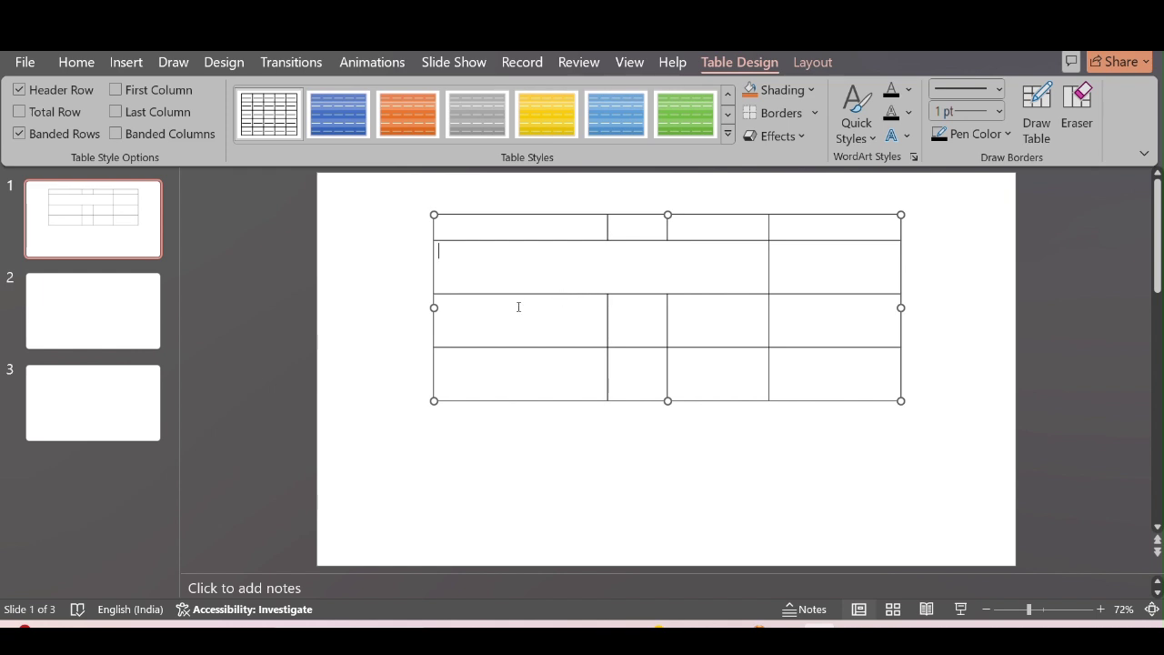
left_click_drag(590, 320, 719, 316)
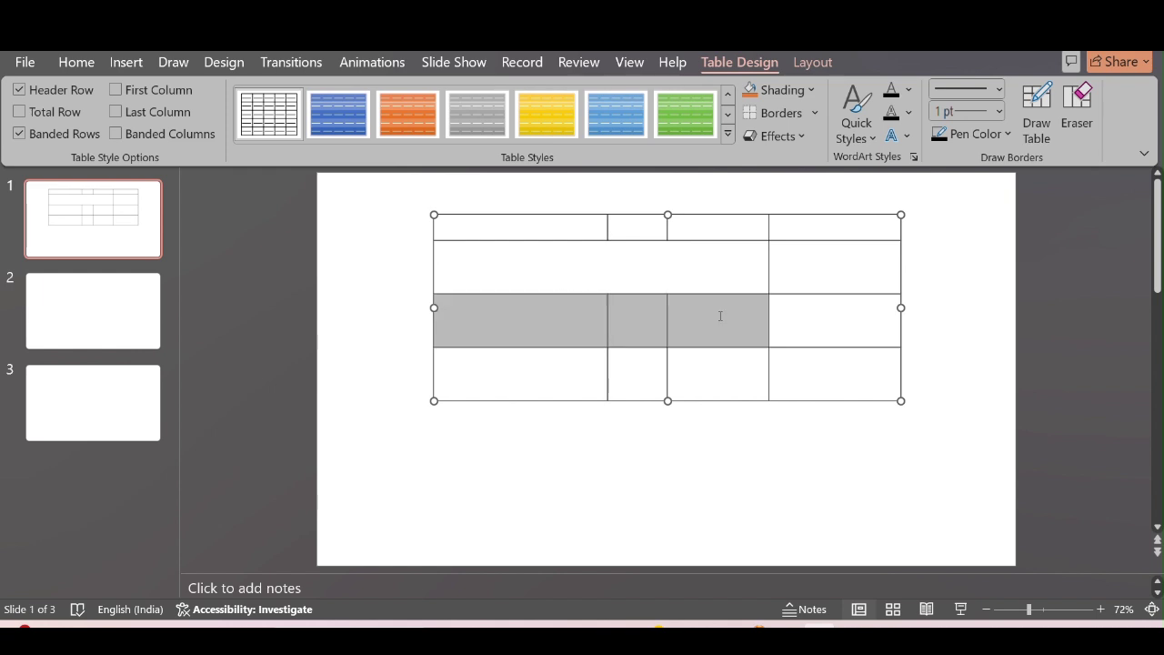
right_click(719, 316)
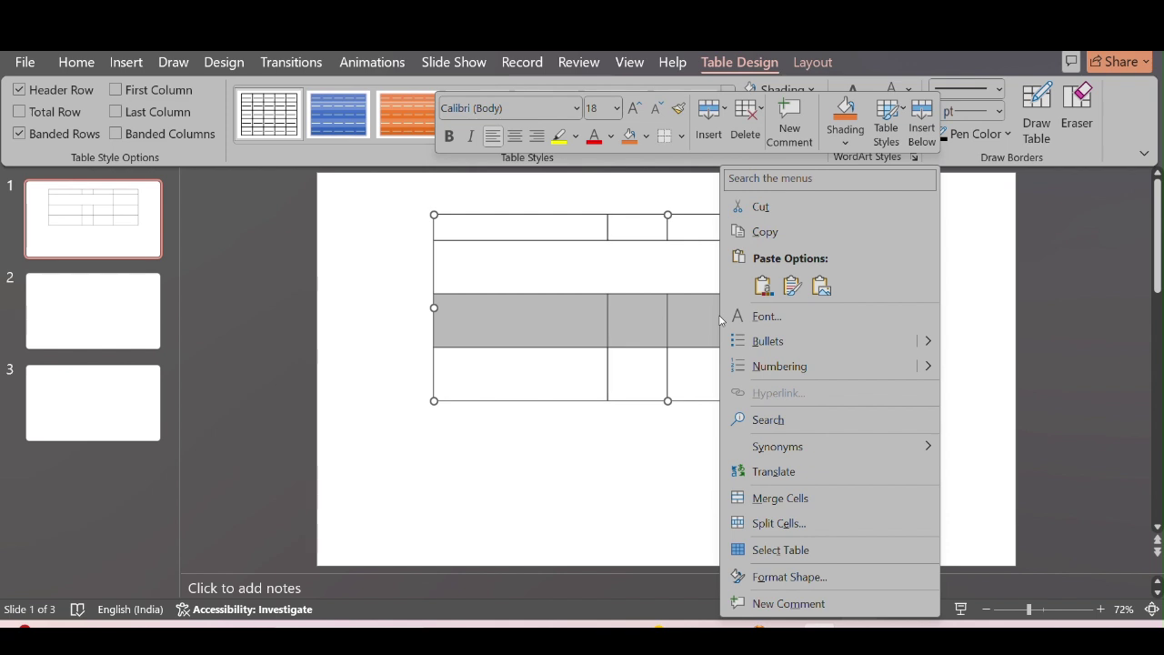
left_click(767, 498)
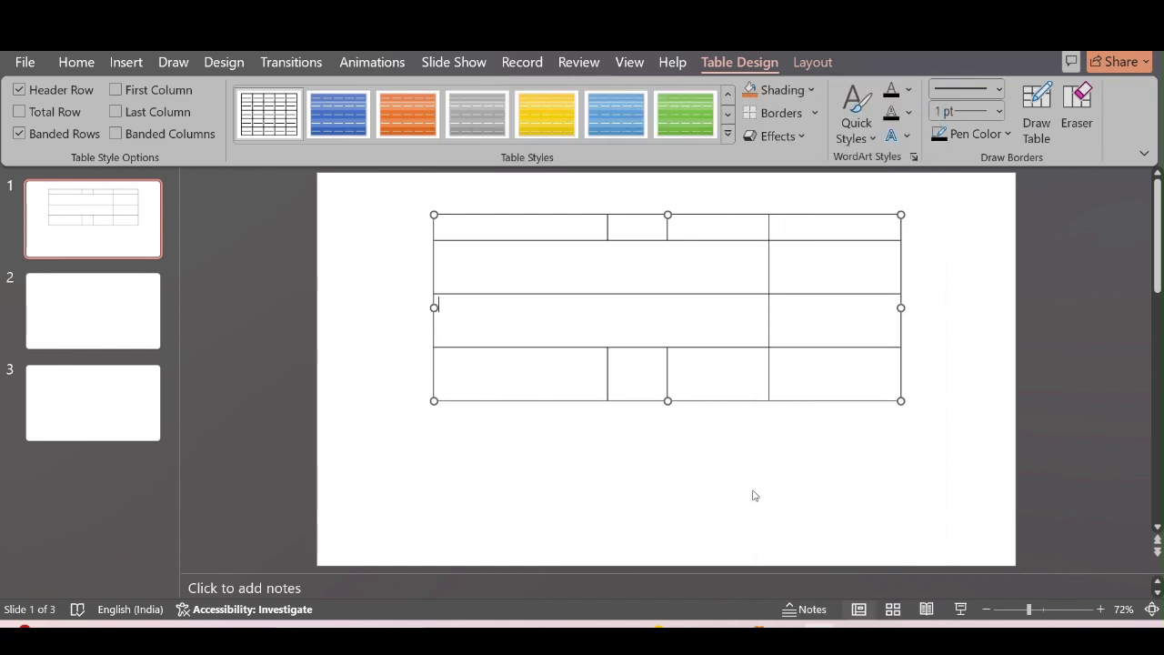
- Undo both cell merges in the second and third rows
key("ctrl+z")
key("ctrl+z")
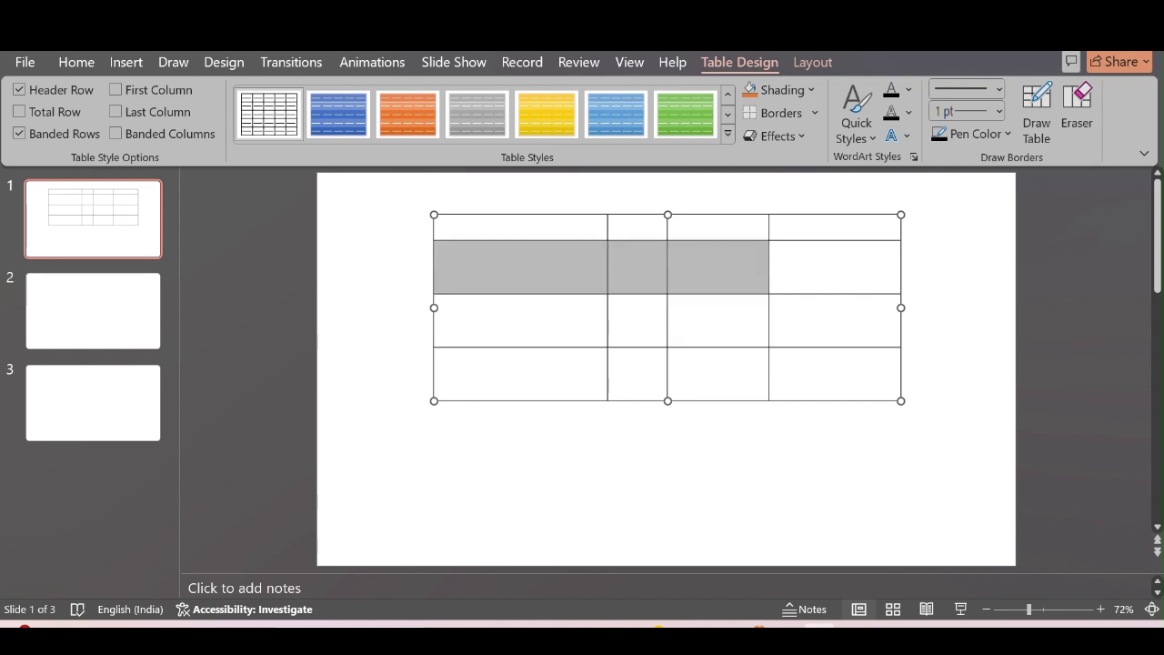
- Narrow the first column to about half its width and shift the second–third column border until the third column matches the fourth
left_click(717, 379)
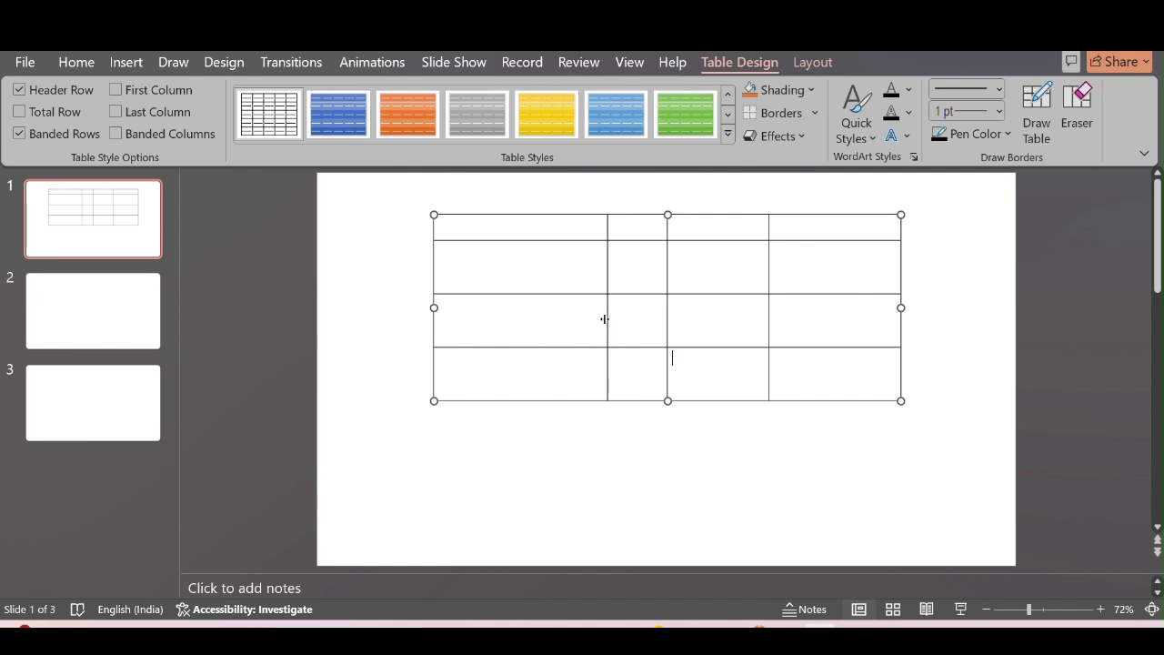
left_click_drag(604, 320, 524, 317)
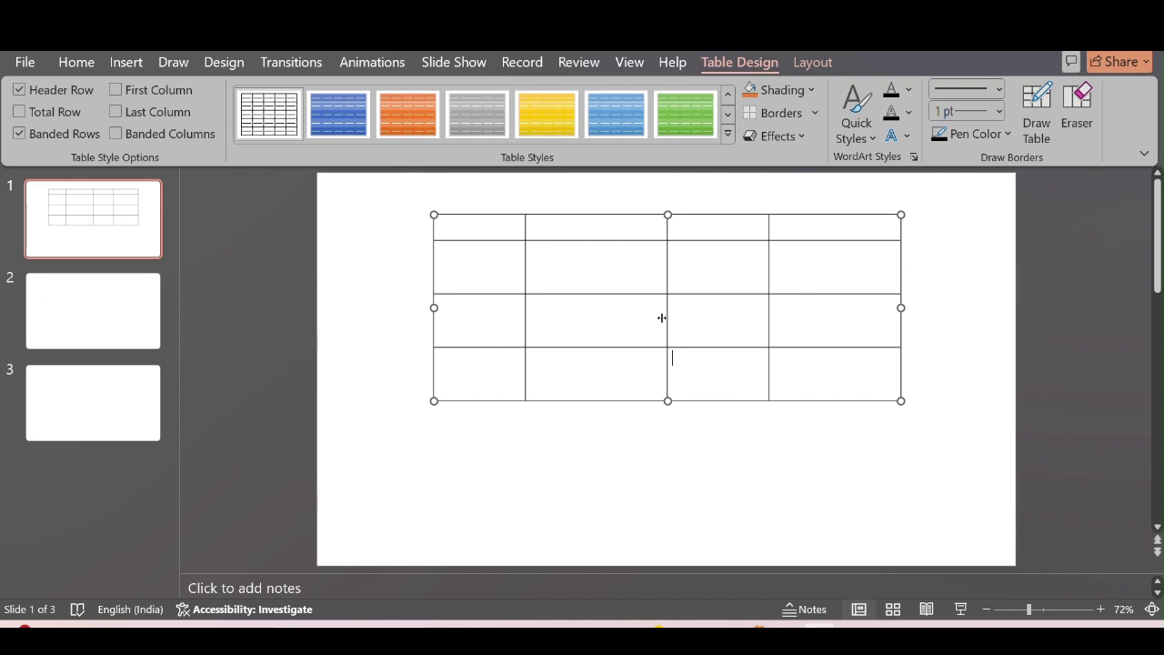
left_click_drag(663, 317, 636, 321)
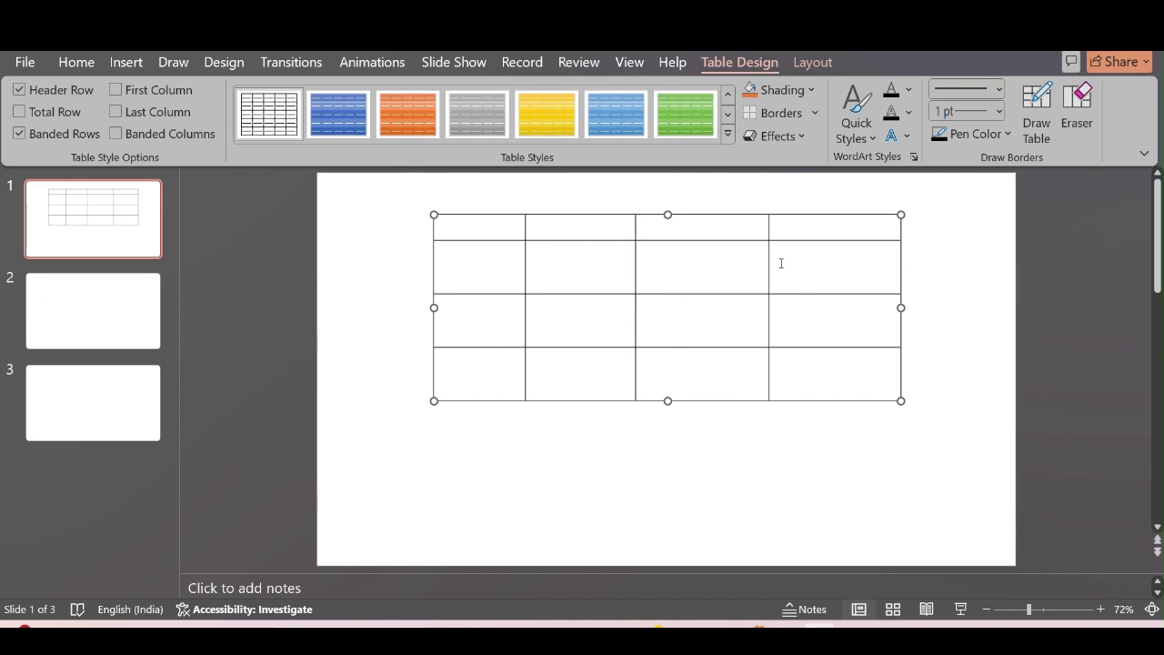
- Try twice to draw a vertical divider down through the fourth column, removing the narrow separate table after each attempt
left_click(1044, 139)
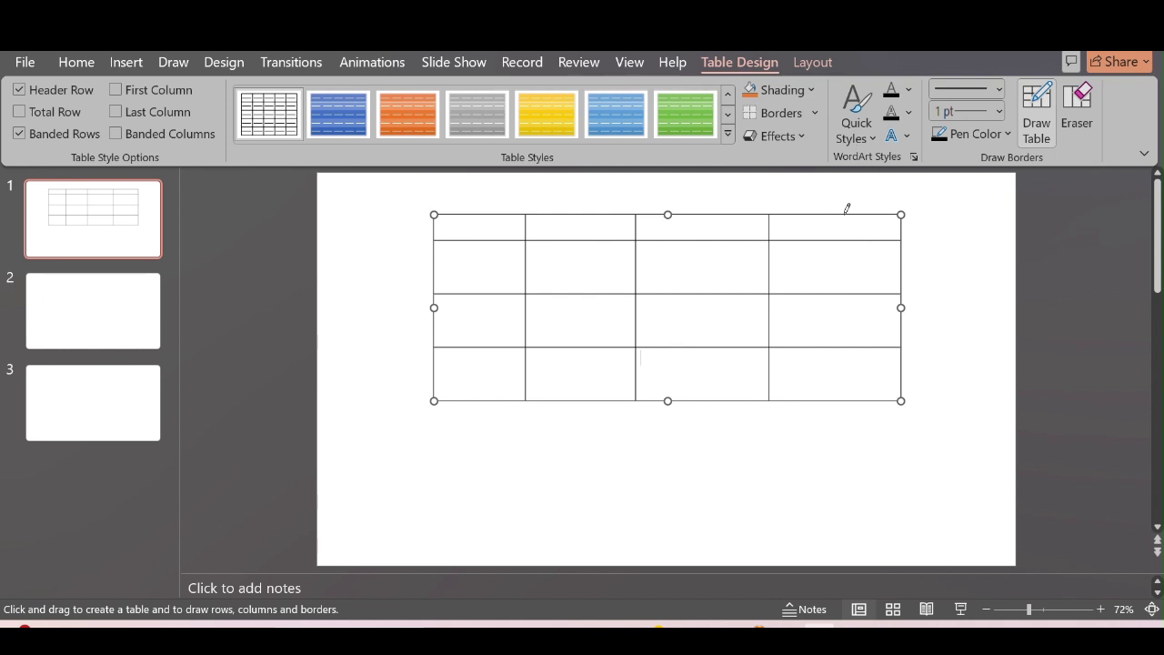
mouse_move(847, 210)
left_mouse_down()
mouse_move(836, 262)
mouse_move(846, 401)
left_mouse_up()
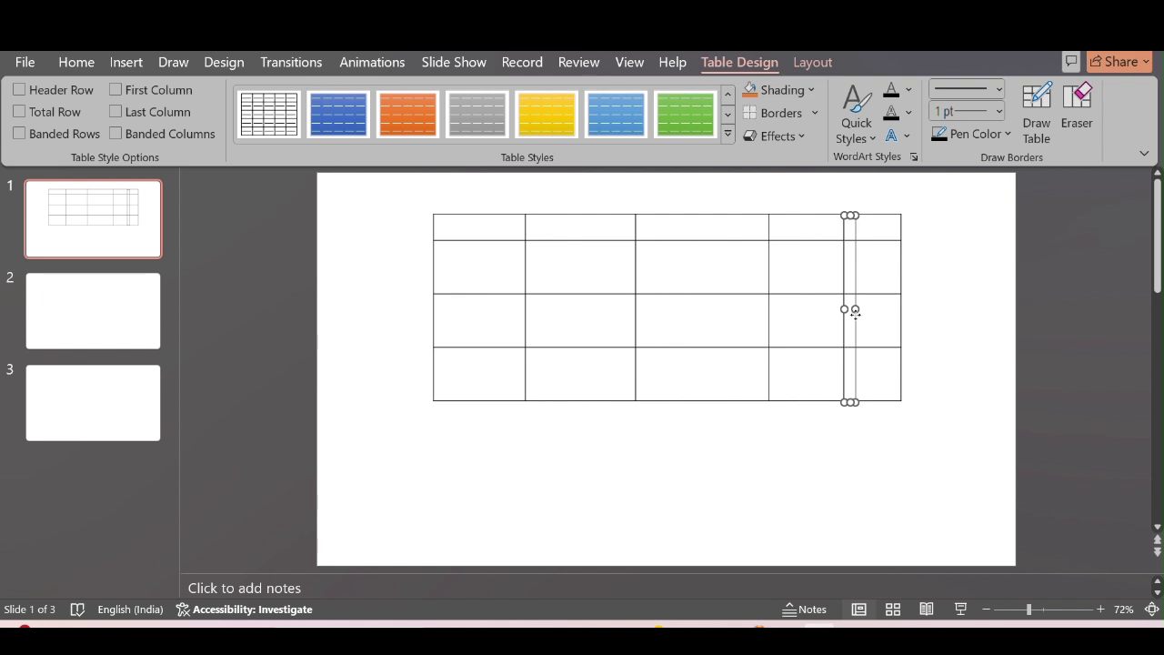
key("Delete")
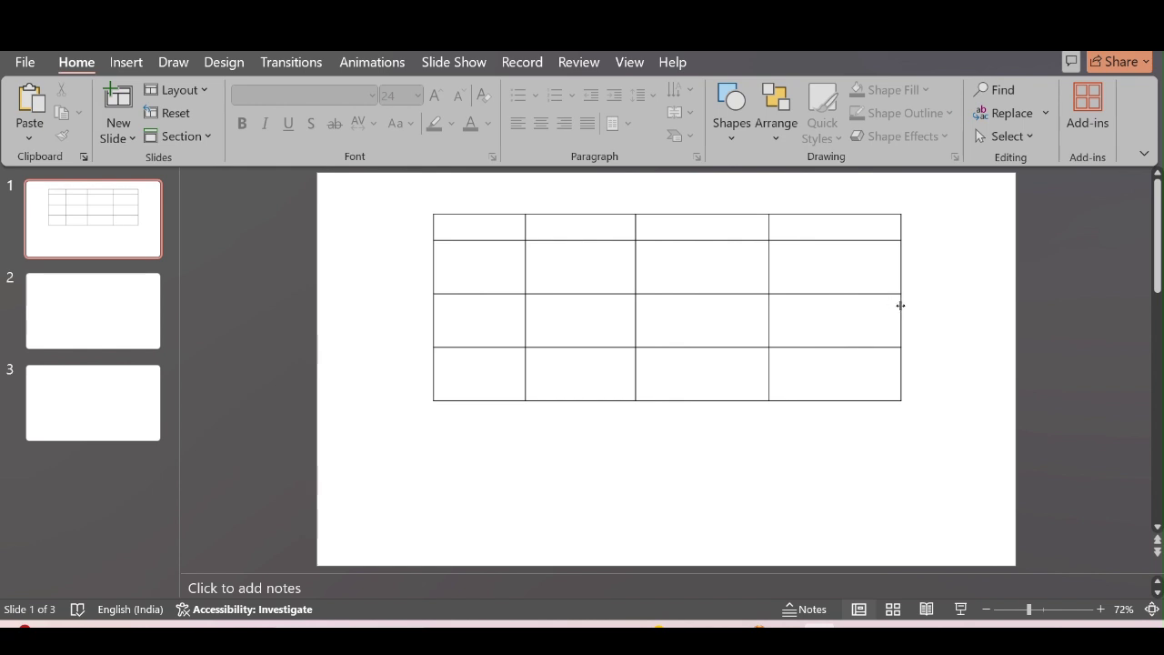
left_click(901, 306)
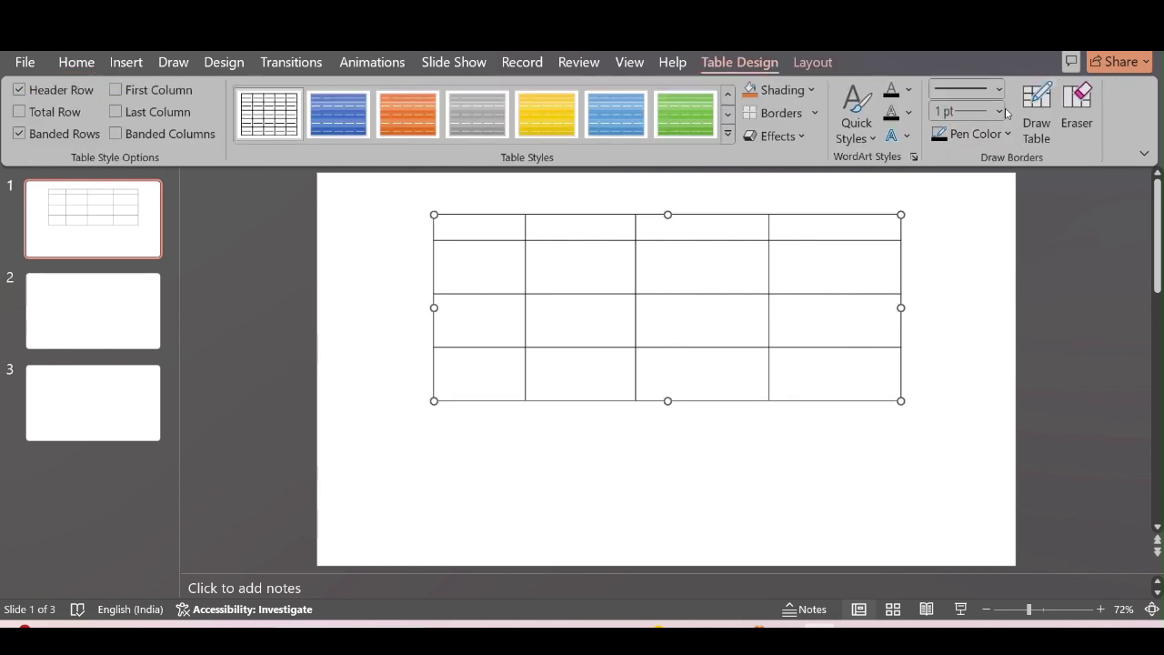
left_click(1035, 94)
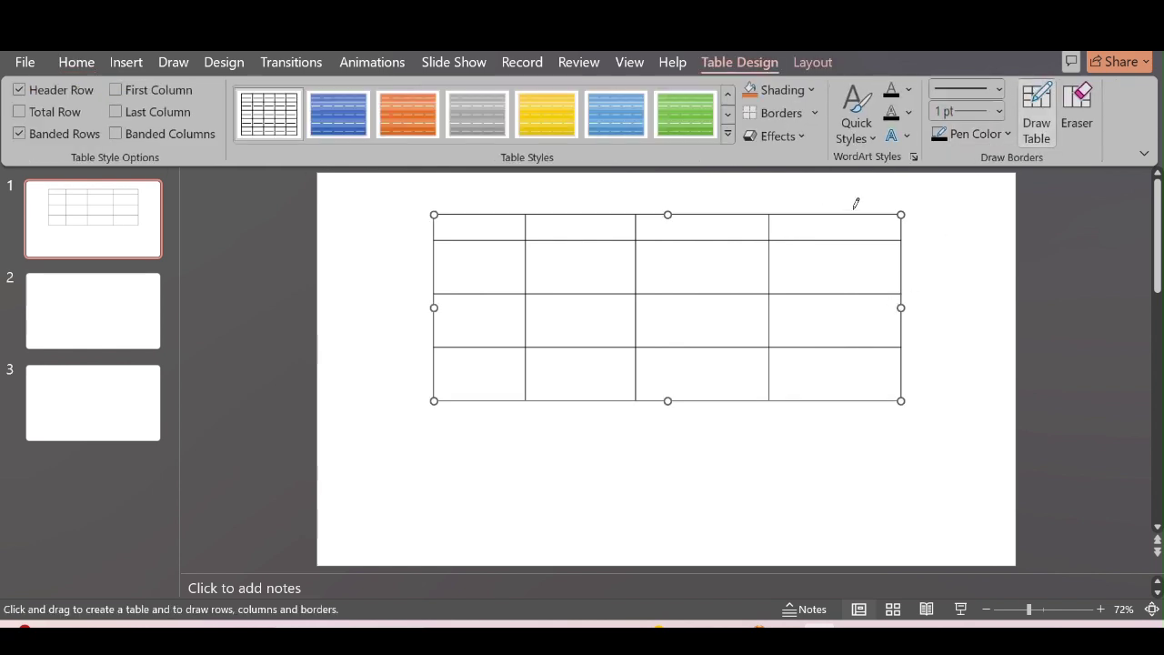
mouse_move(846, 207)
left_mouse_down()
mouse_move(835, 351)
mouse_move(859, 401)
left_mouse_up()
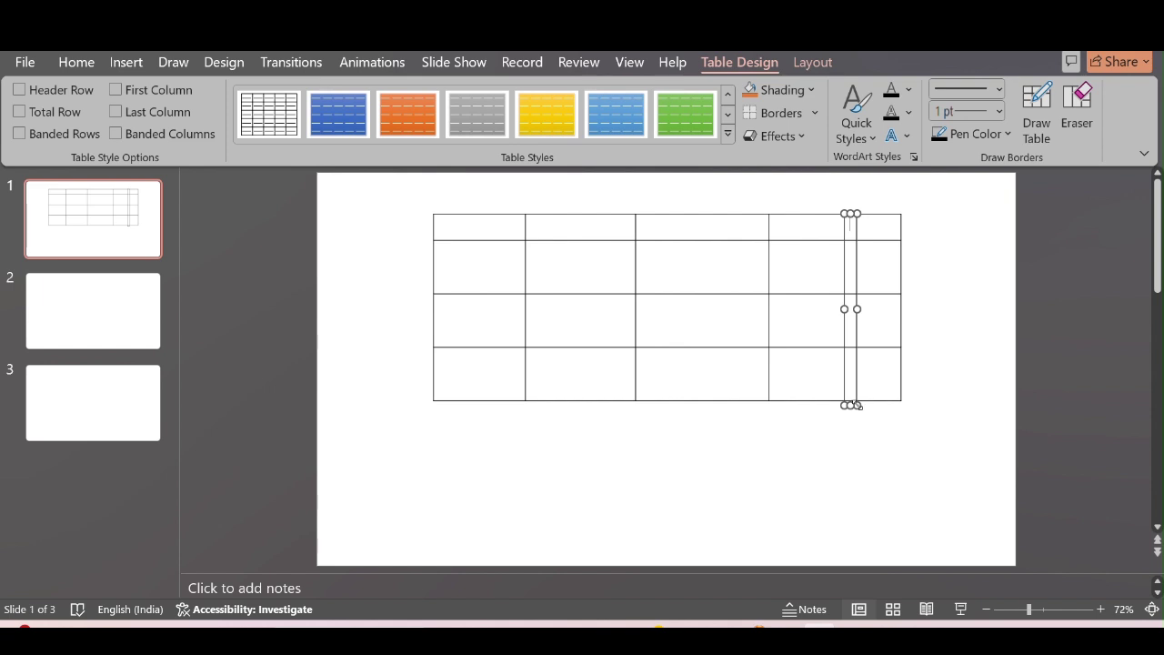
key("ctrl+z")
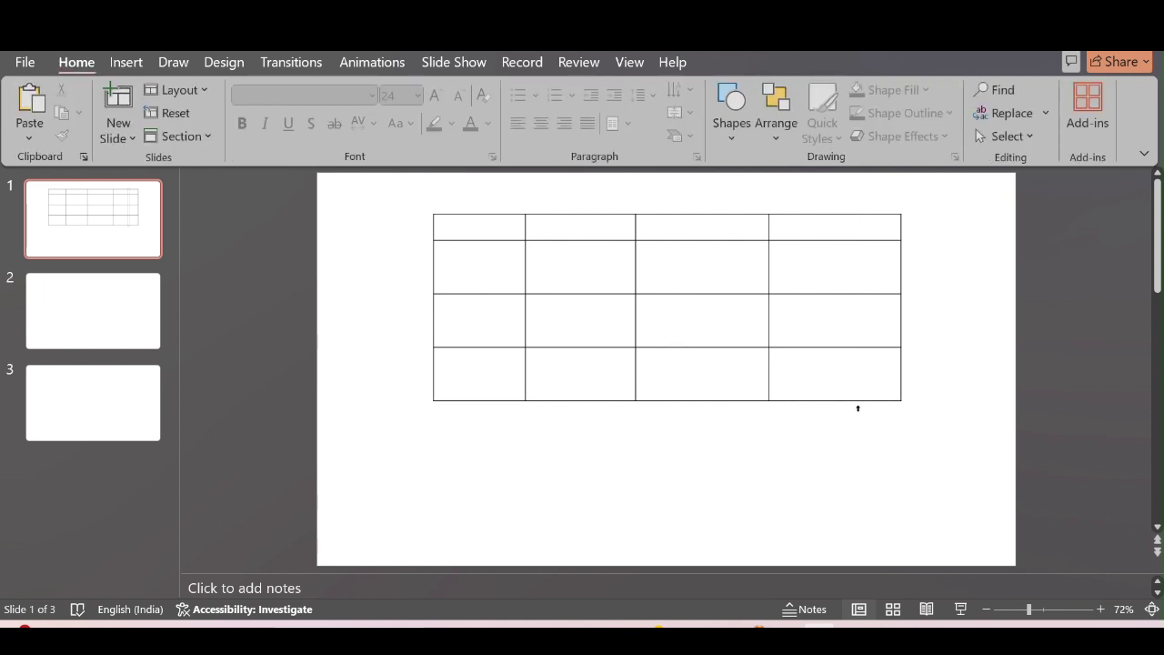
left_click(31, 138)
left_click(270, 299)
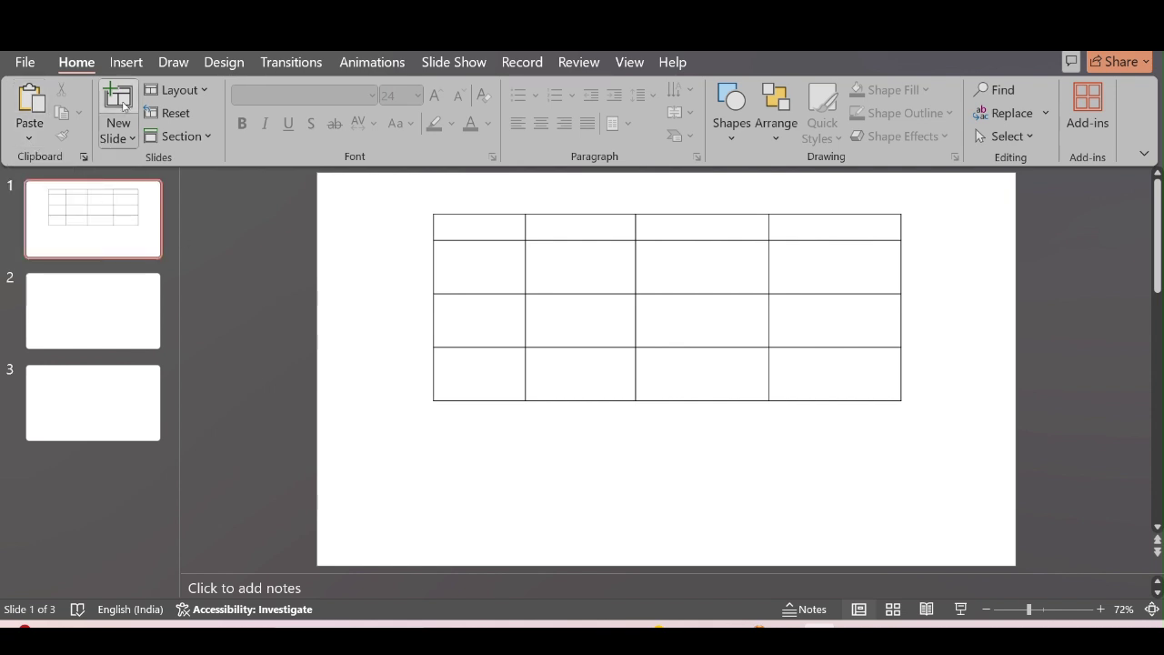
- Draw a single-cell table beneath the existing table, about four fifths of its width and a quarter of its height
left_click(127, 61)
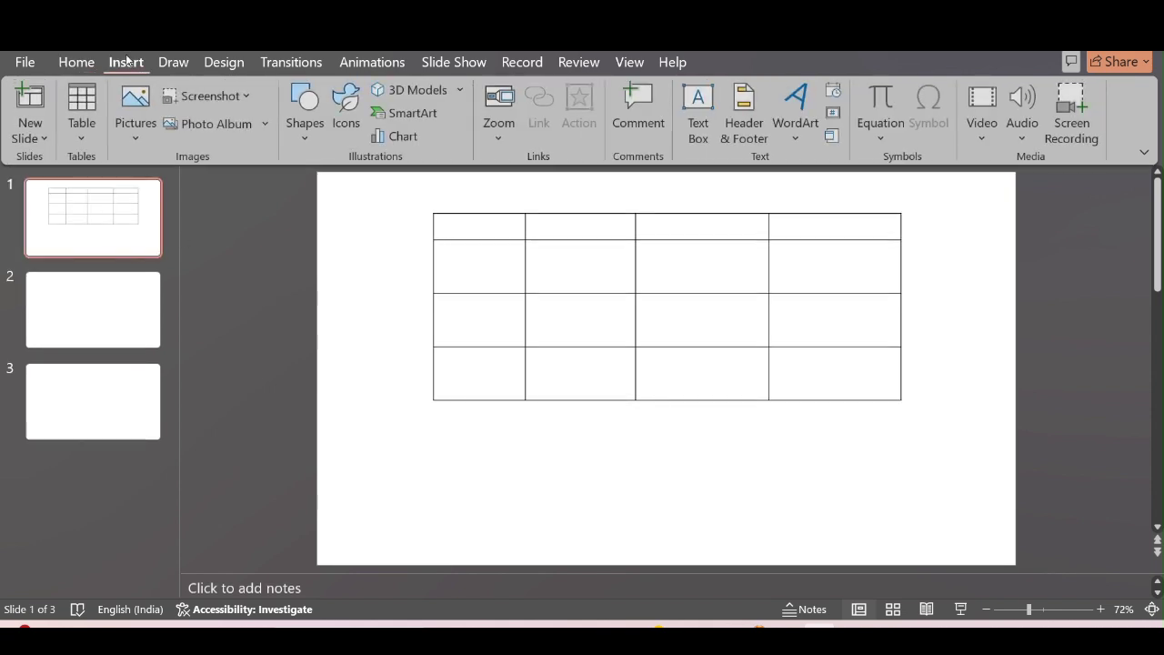
left_click(82, 144)
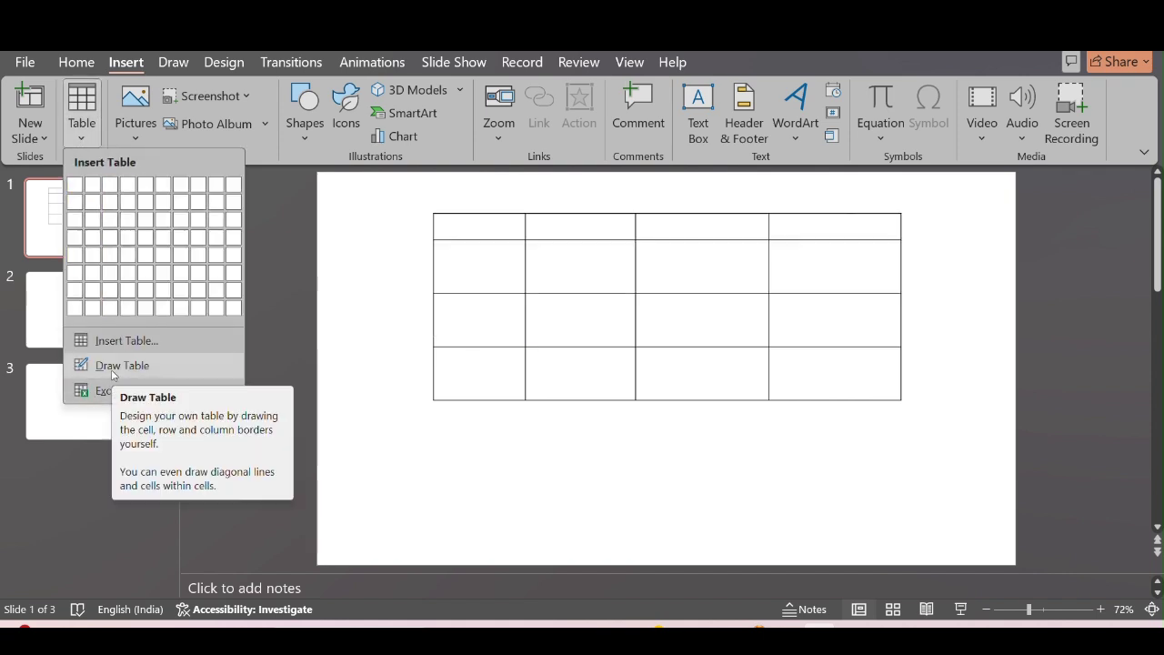
left_click(111, 368)
left_click_drag(467, 430, 839, 477)
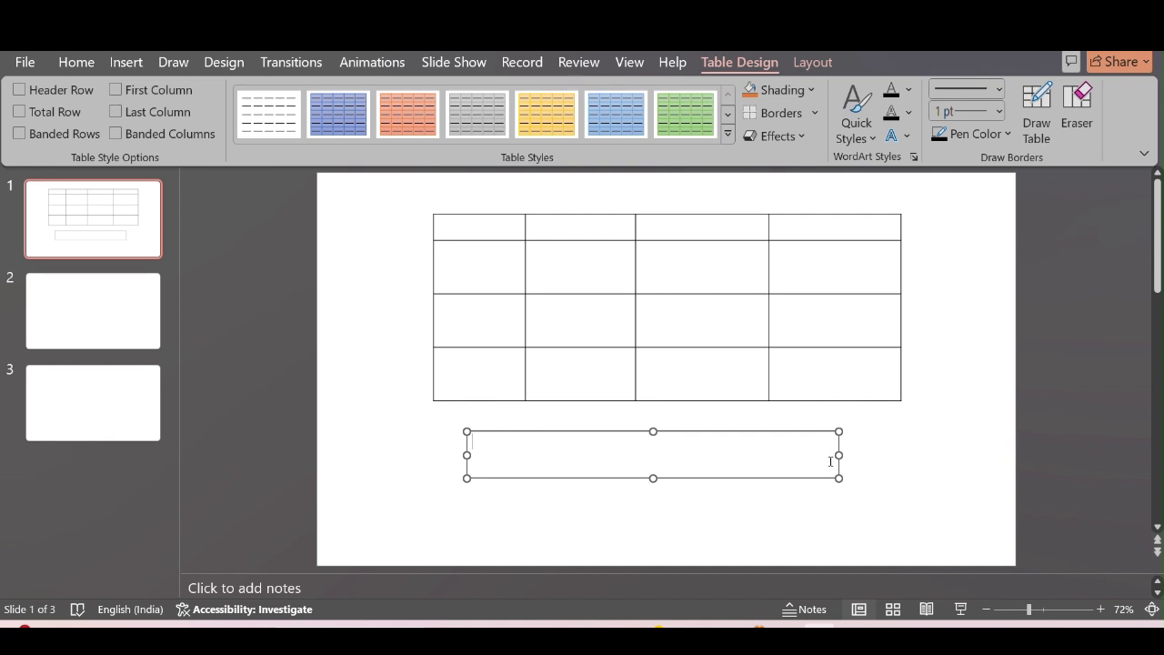
- Try to erase the top border of the single-cell table with the Eraser
left_click(1096, 107)
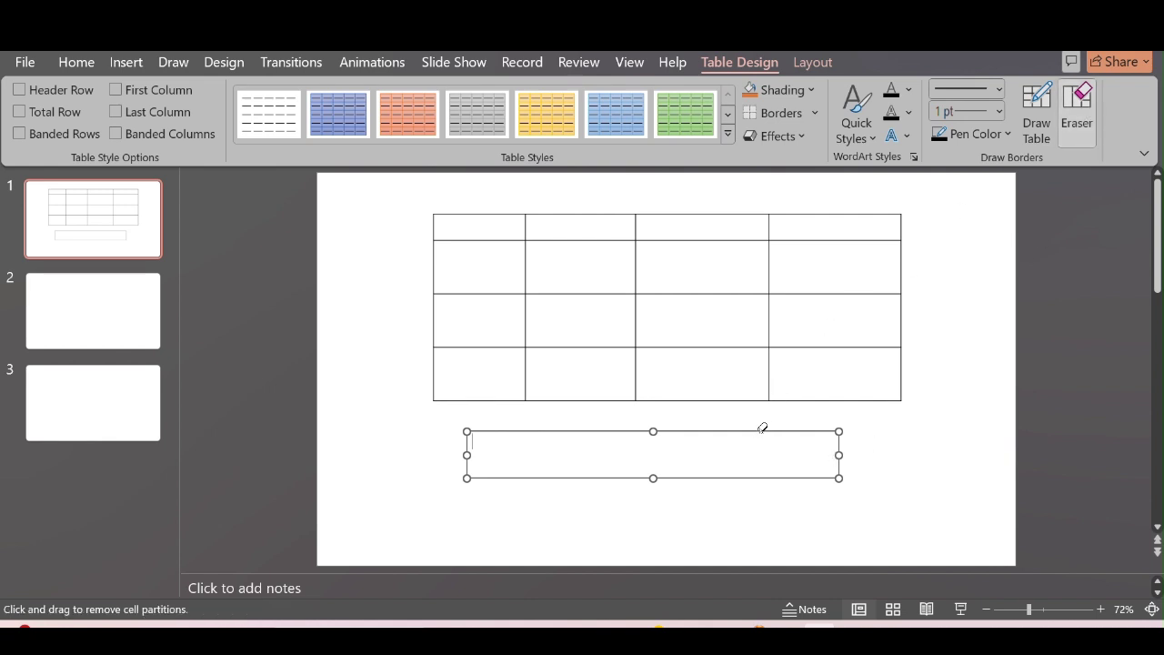
key("Escape")
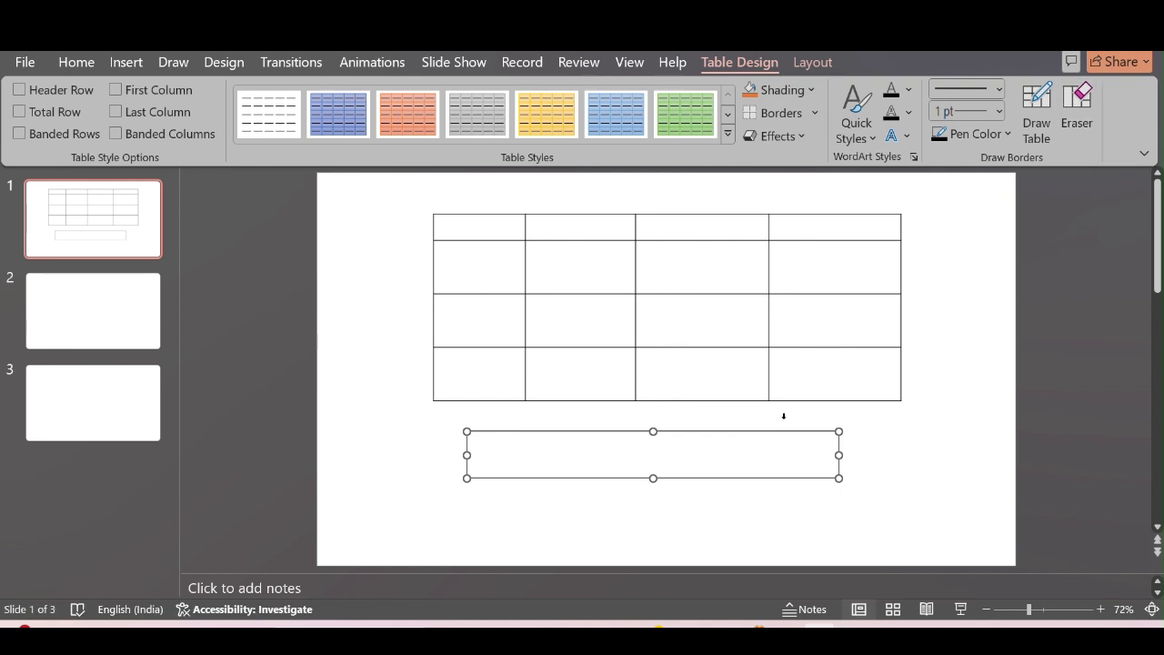
left_click(1077, 109)
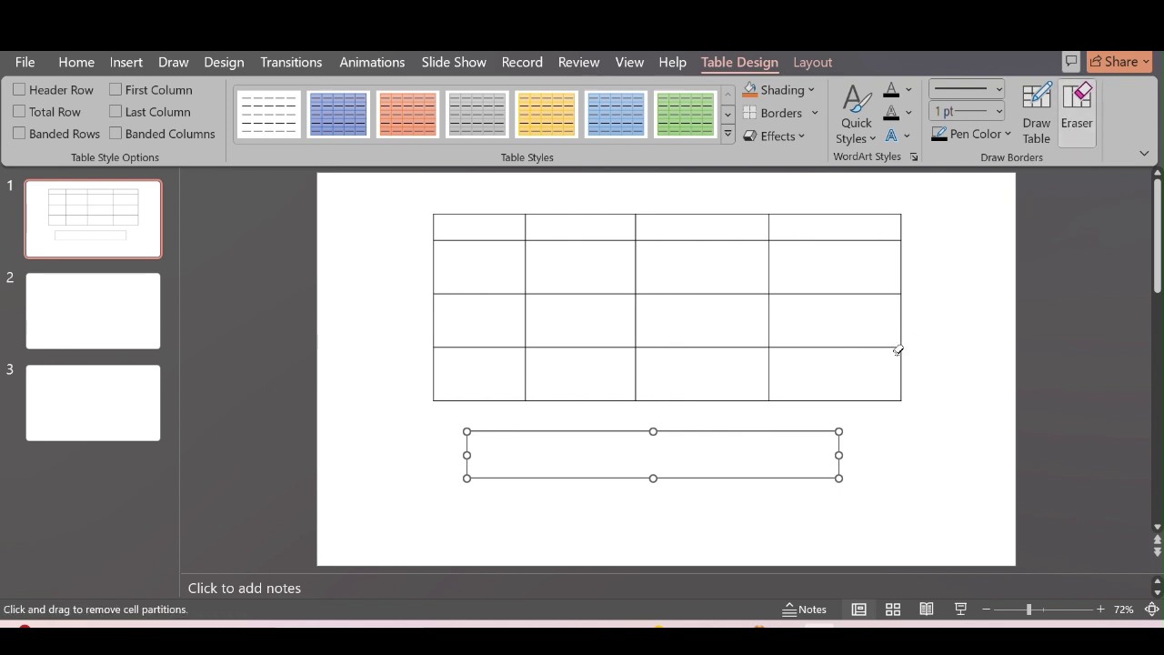
left_click(818, 430)
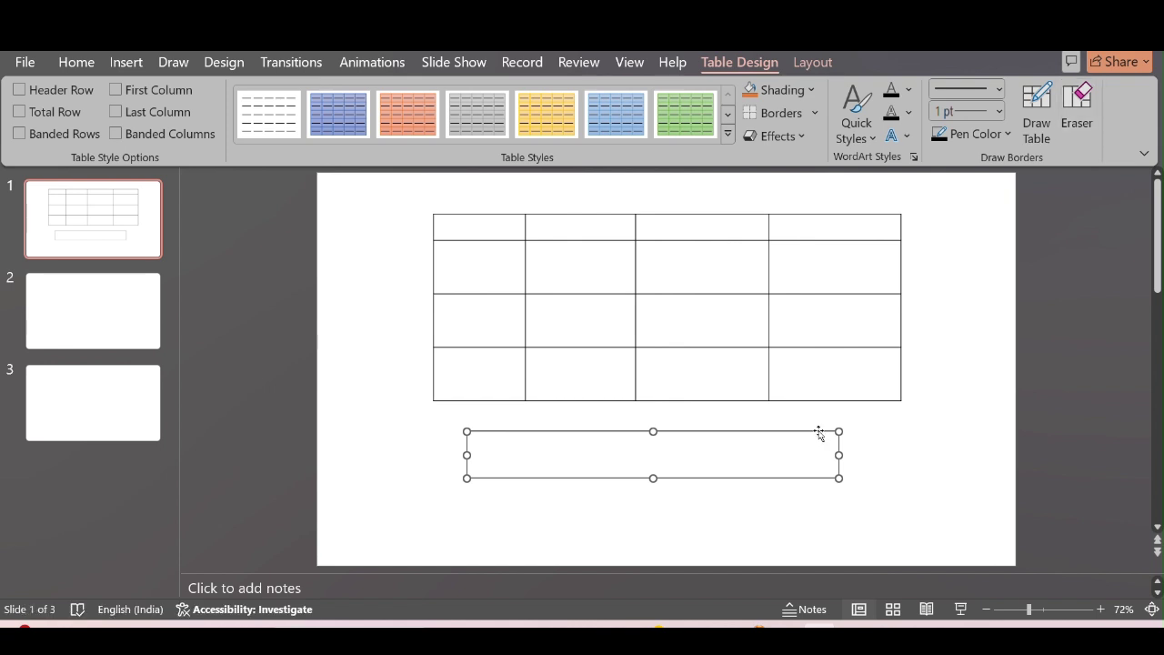
- Erase the border between the second and third rows in the large table's fourth column, and redraw it with Draw Table
left_click(1070, 121)
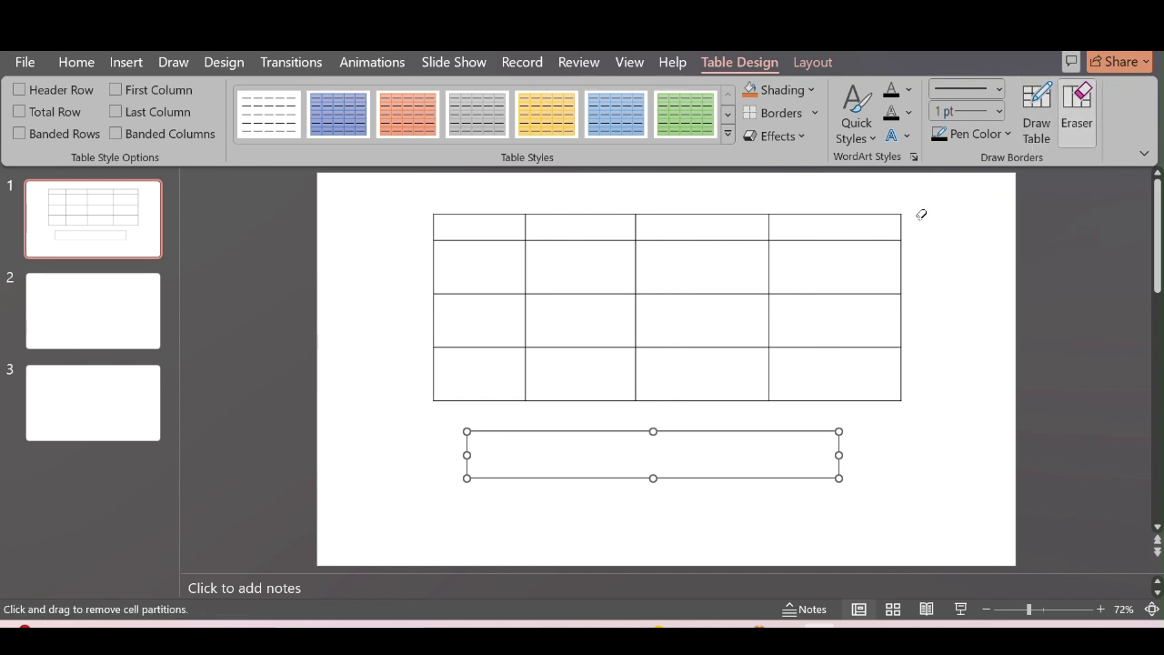
left_click(845, 293)
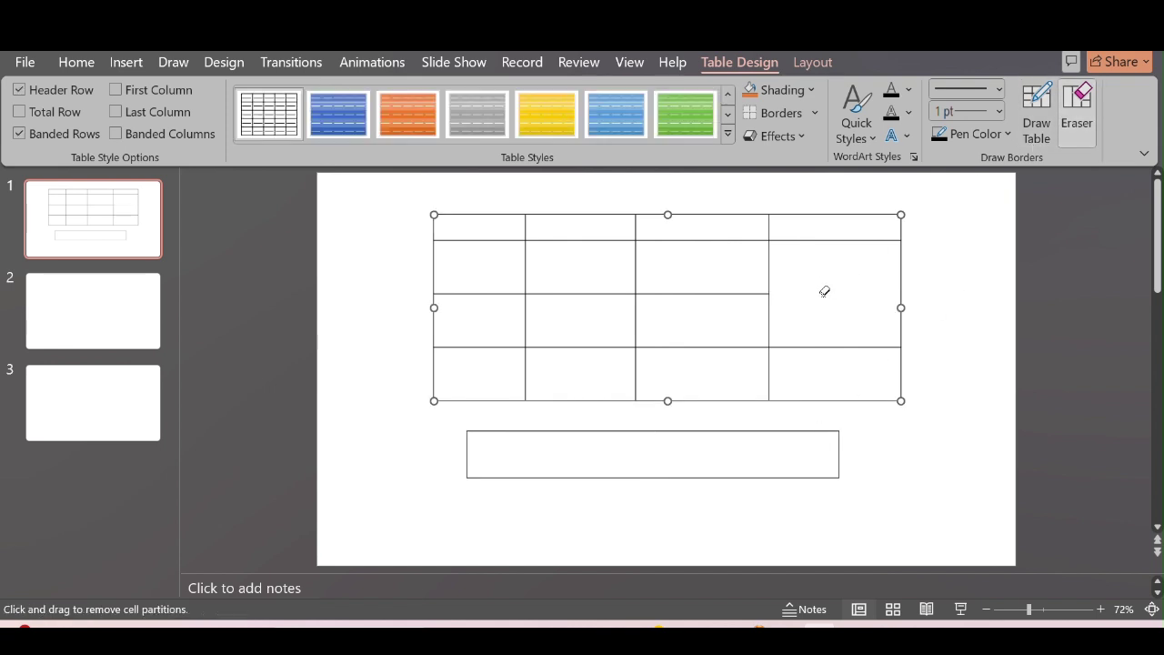
left_click(1043, 115)
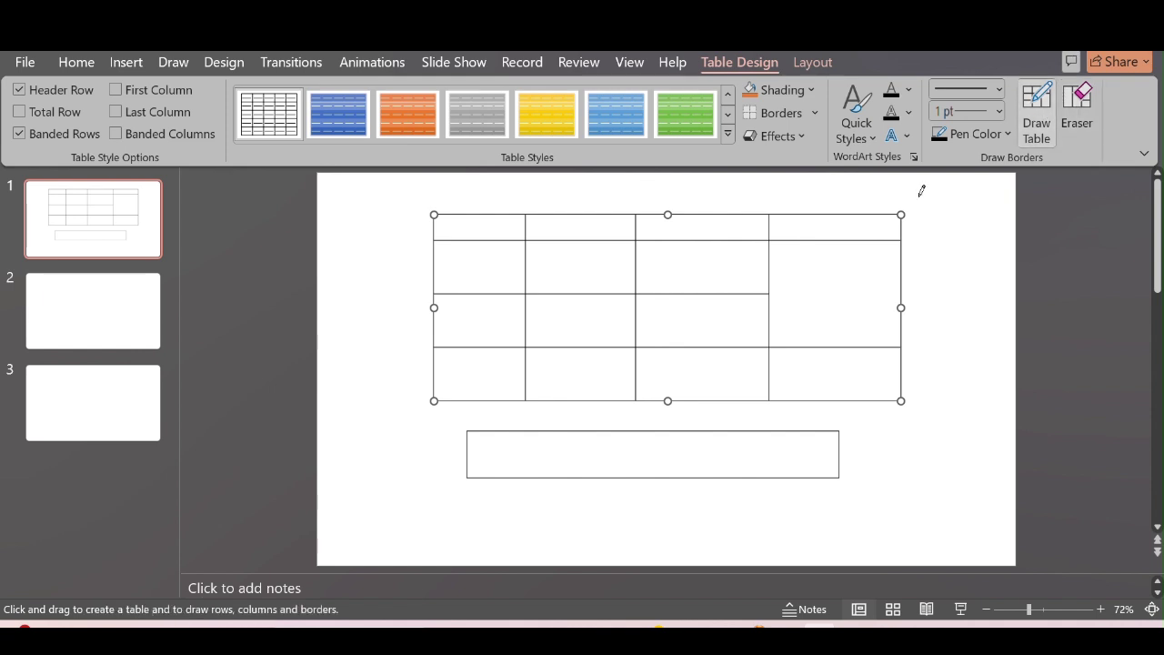
left_click_drag(772, 292, 865, 296)
- Erase the border below row two in the second column and the borders below rows three and one in the third column
left_click(1077, 111)
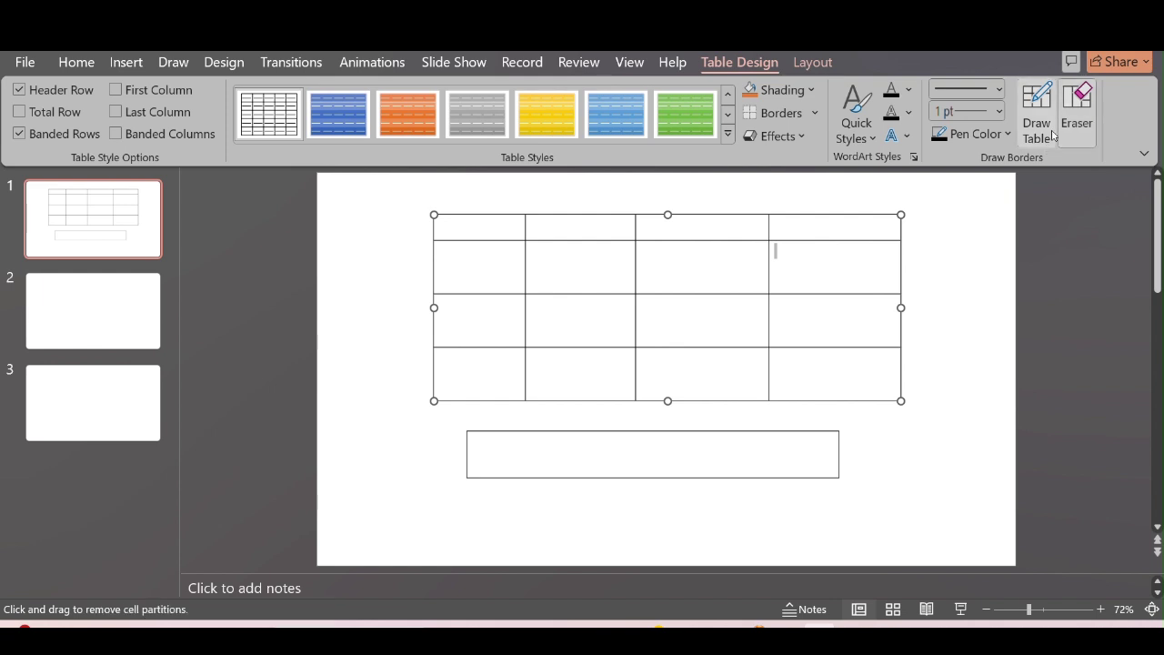
left_click(561, 289)
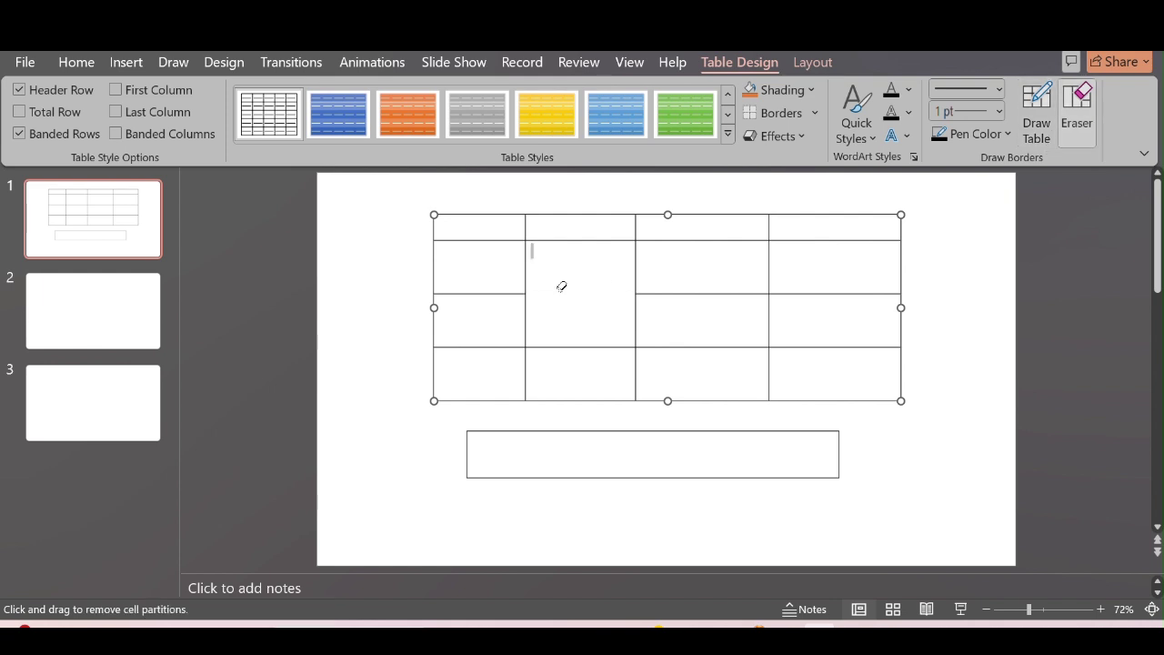
left_click(702, 342)
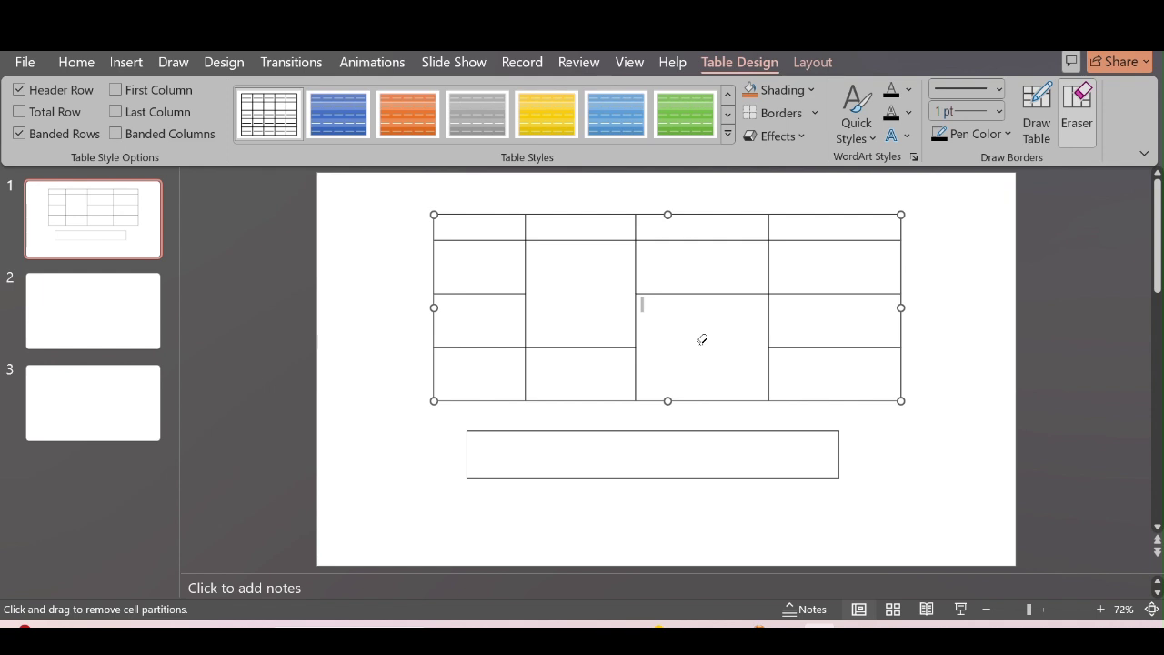
left_click(699, 235)
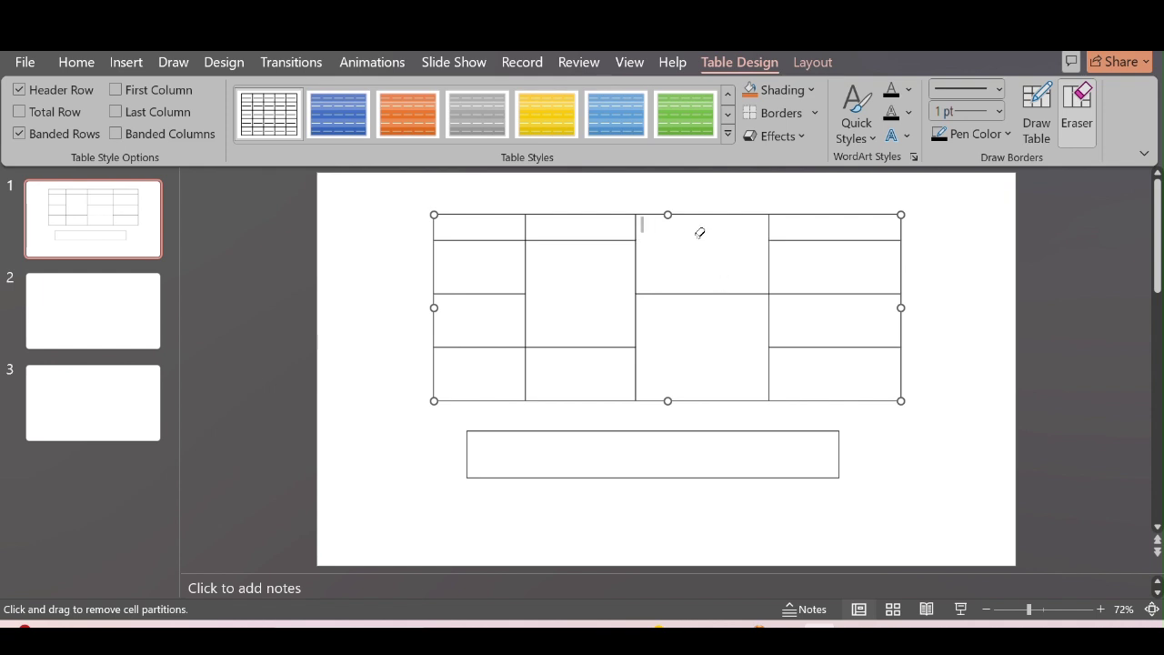
- Redraw the erased horizontal borders in the second and third columns with Draw Table
left_click(1046, 127)
left_click_drag(634, 236, 742, 245)
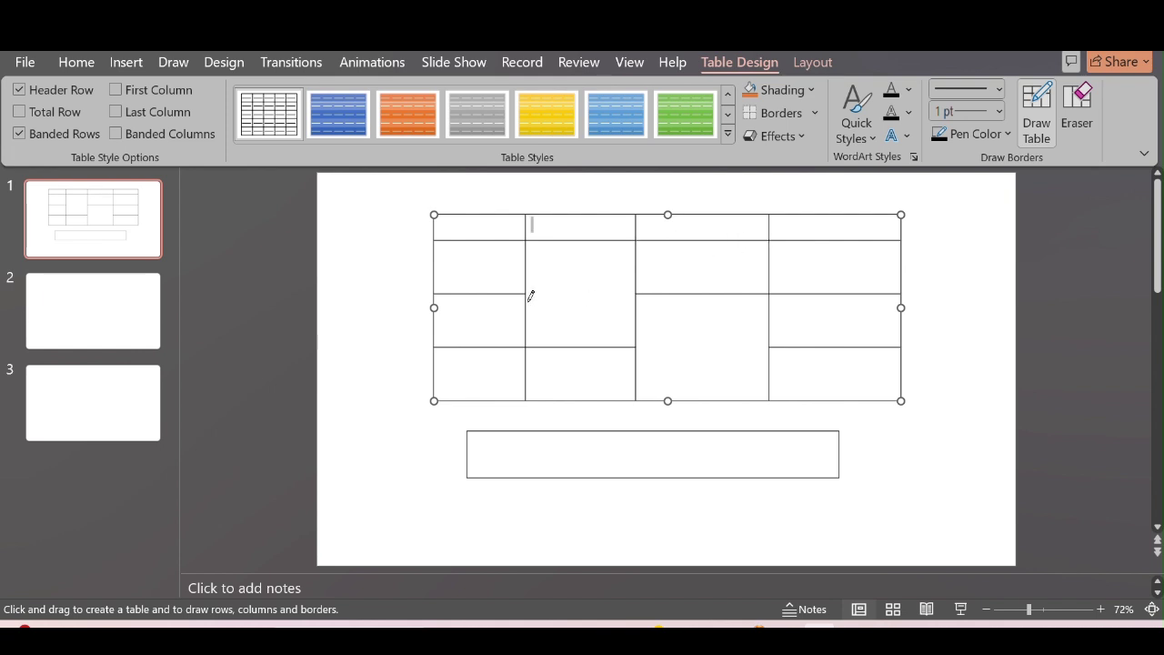
left_click_drag(528, 293, 622, 294)
left_click_drag(642, 341, 753, 340)
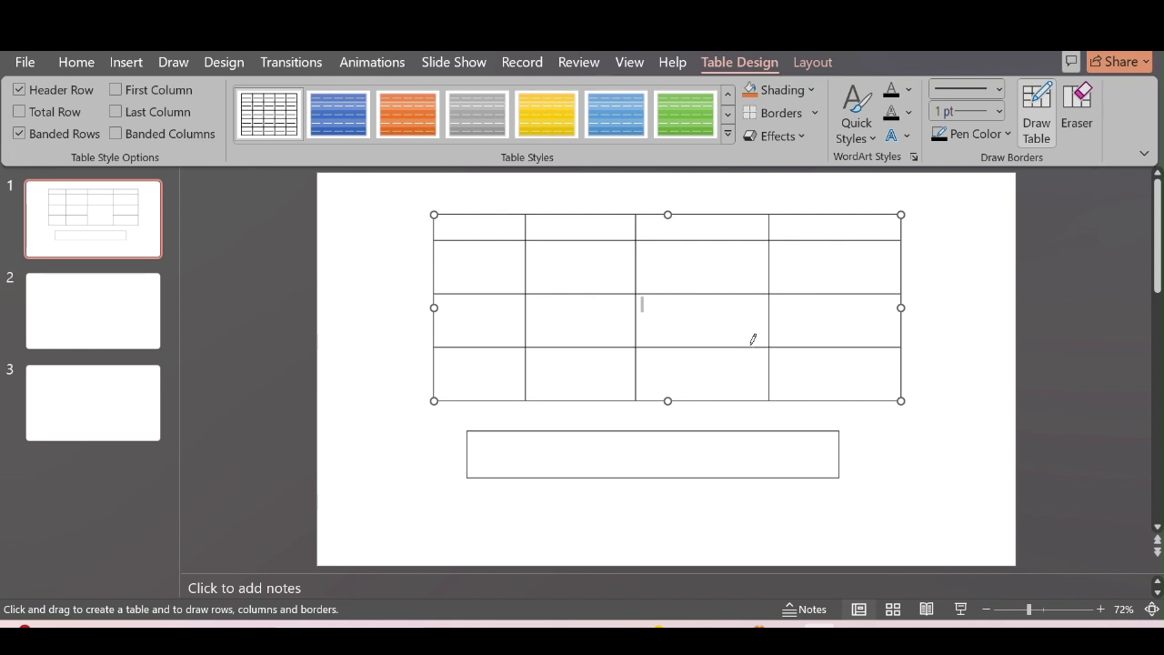
- Stop drawing borders and open the Format Shape settings for the large table
key("Escape")
right_click(786, 214)
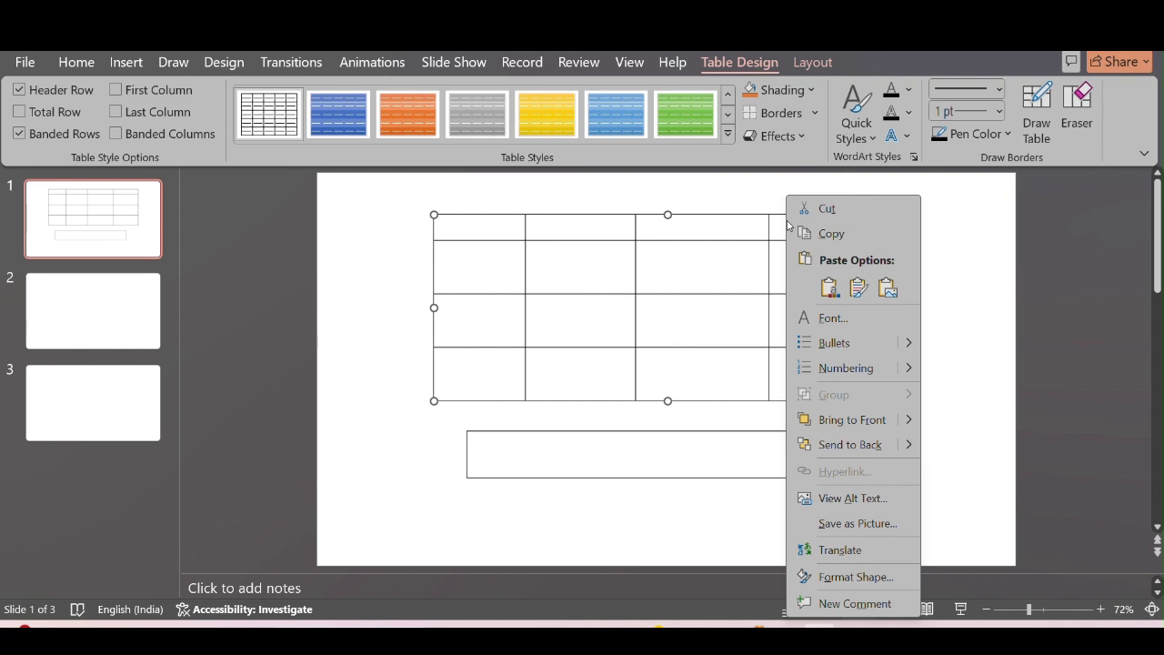
left_click(837, 578)
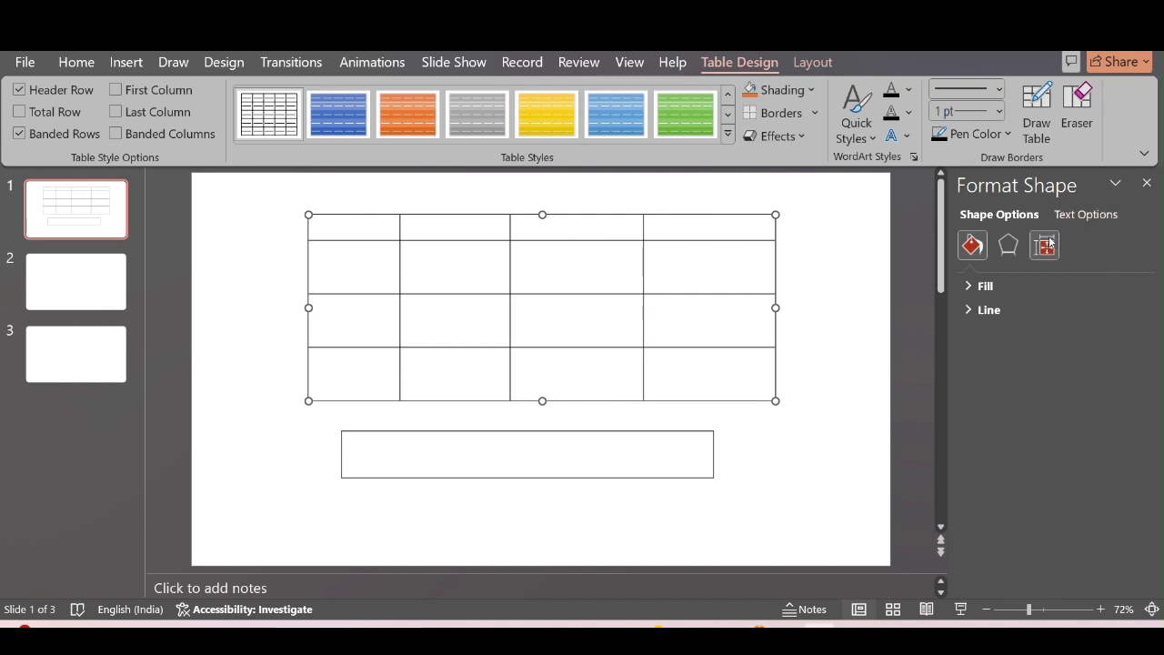
- Give the large table a solid fill, trying orange and switching to blue from the standard colors
left_click(981, 287)
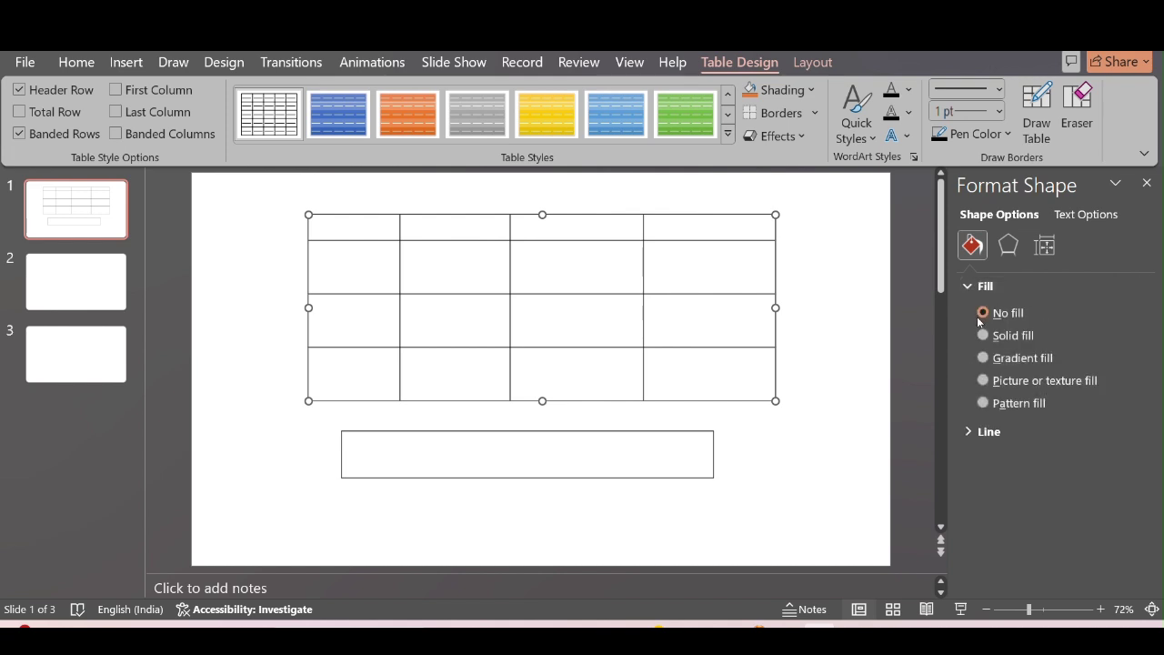
left_click(987, 336)
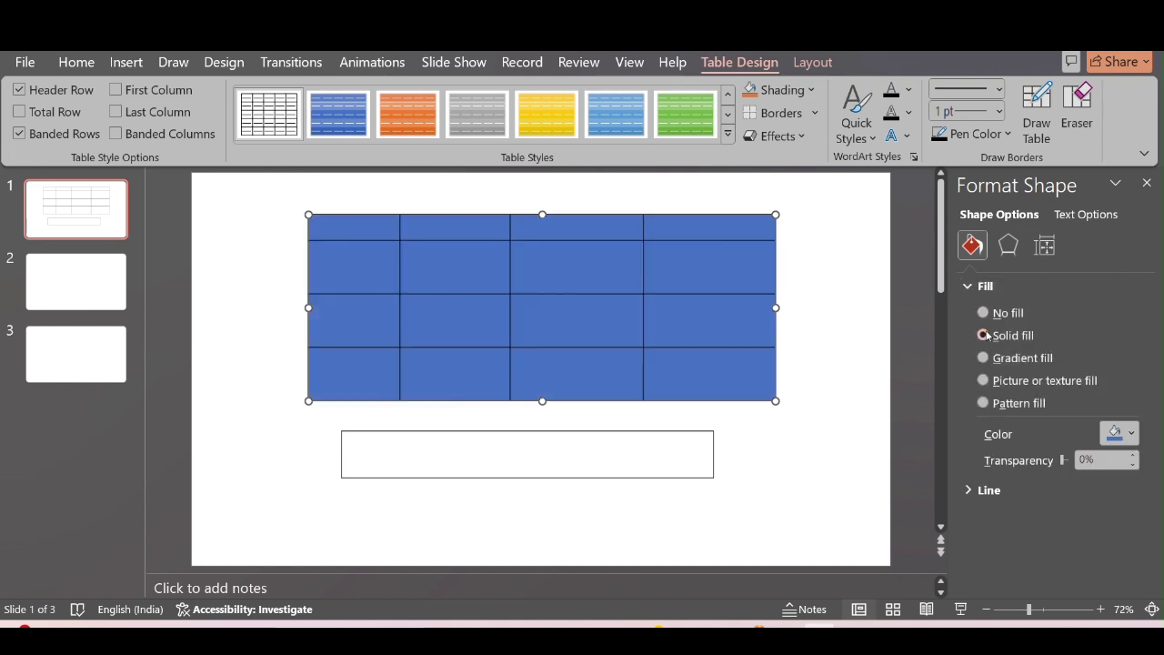
left_click(1132, 434)
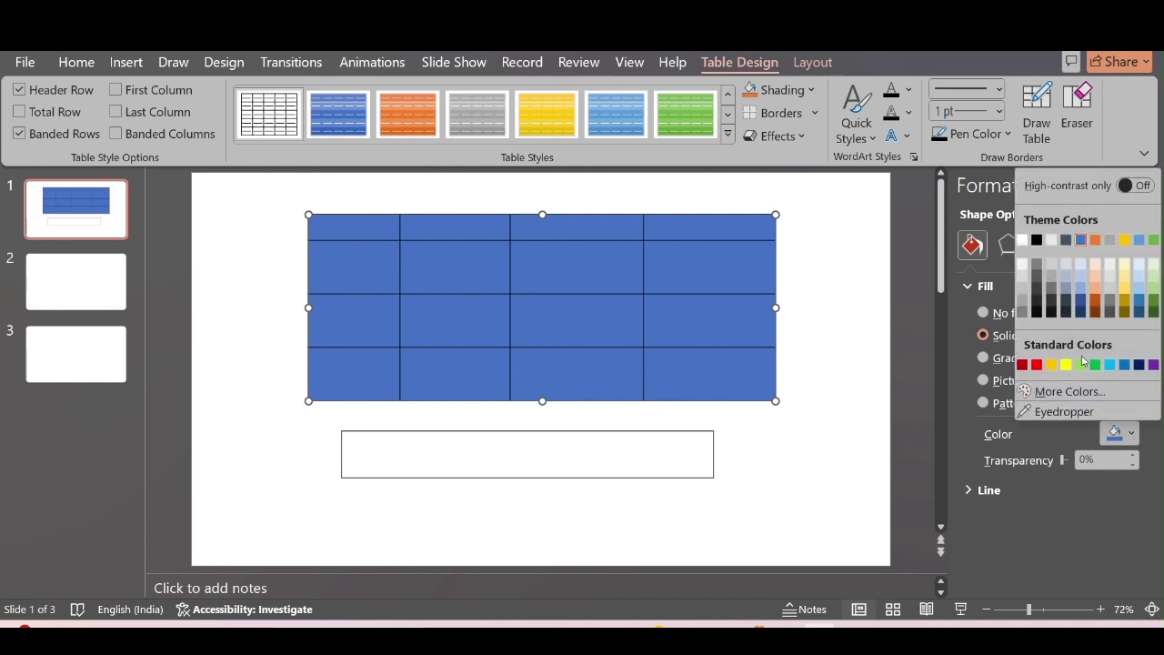
left_click(1055, 364)
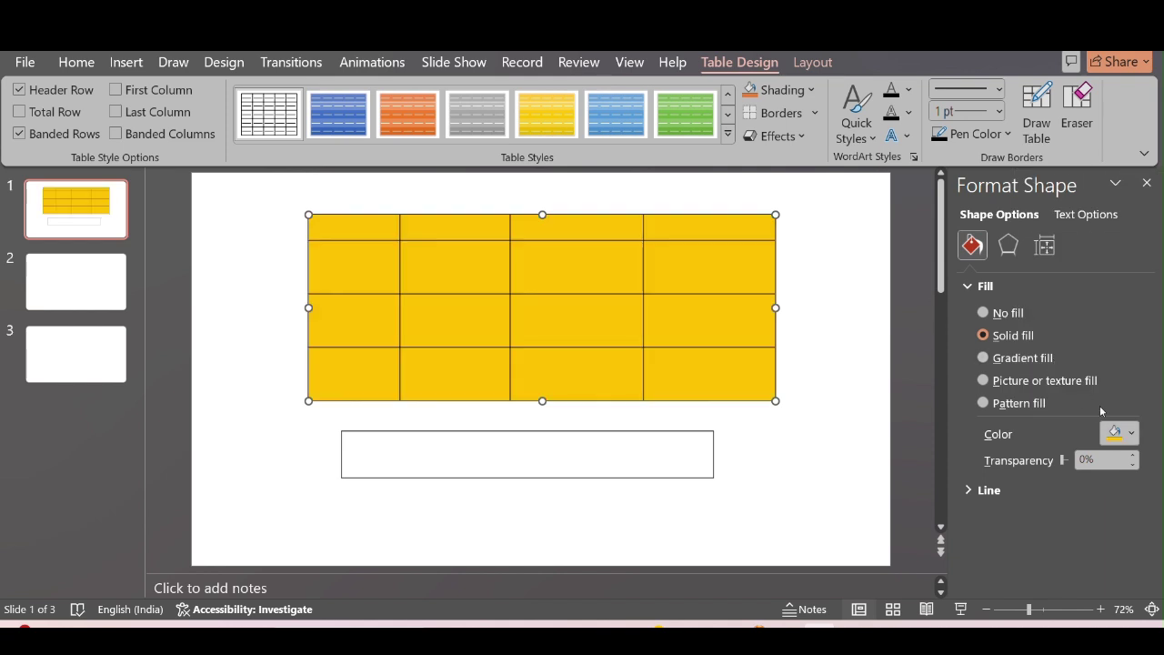
left_click(1133, 434)
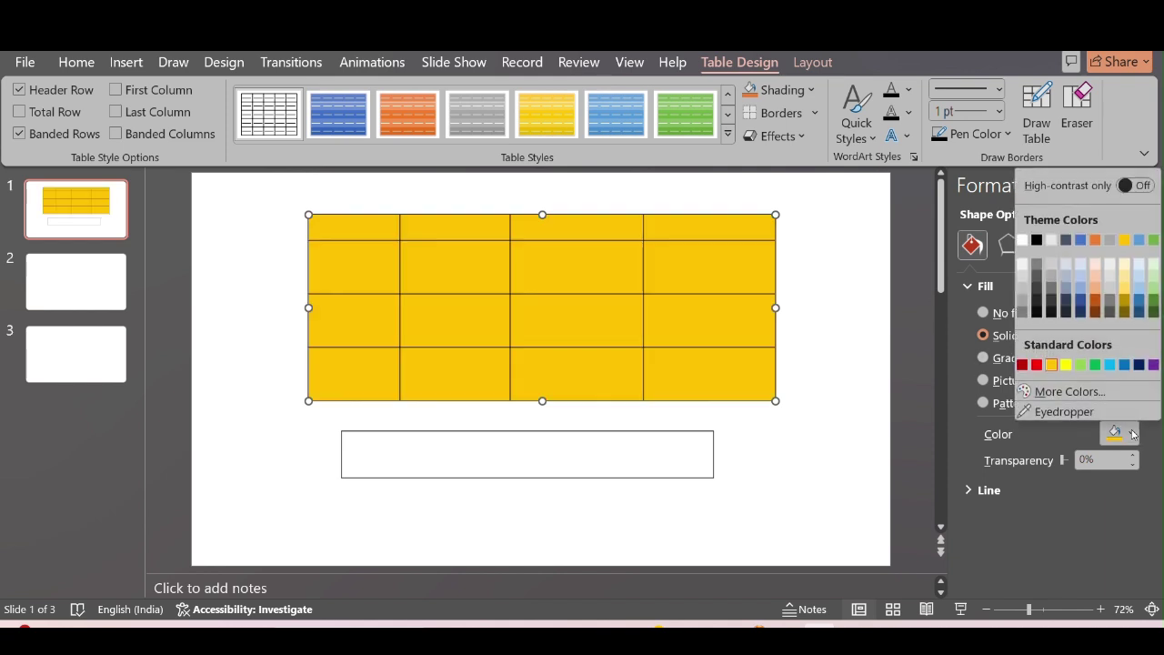
left_click(1126, 364)
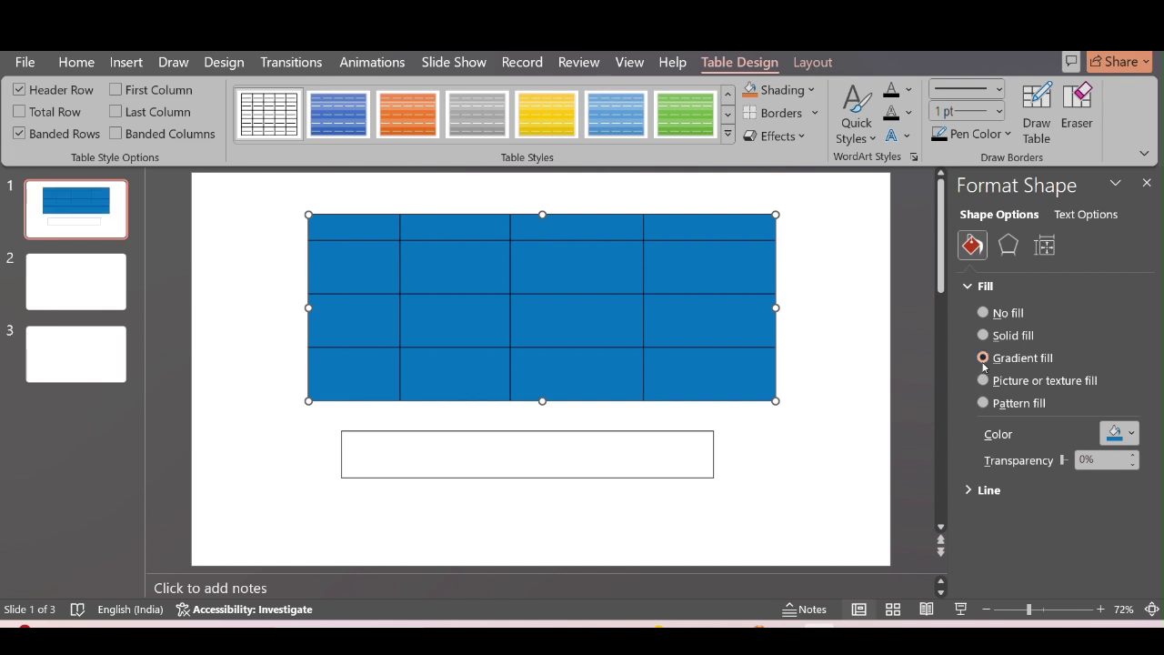
- Apply a gradient fill to the large table using the dark blue radial preset with a light lower center
left_click(983, 359)
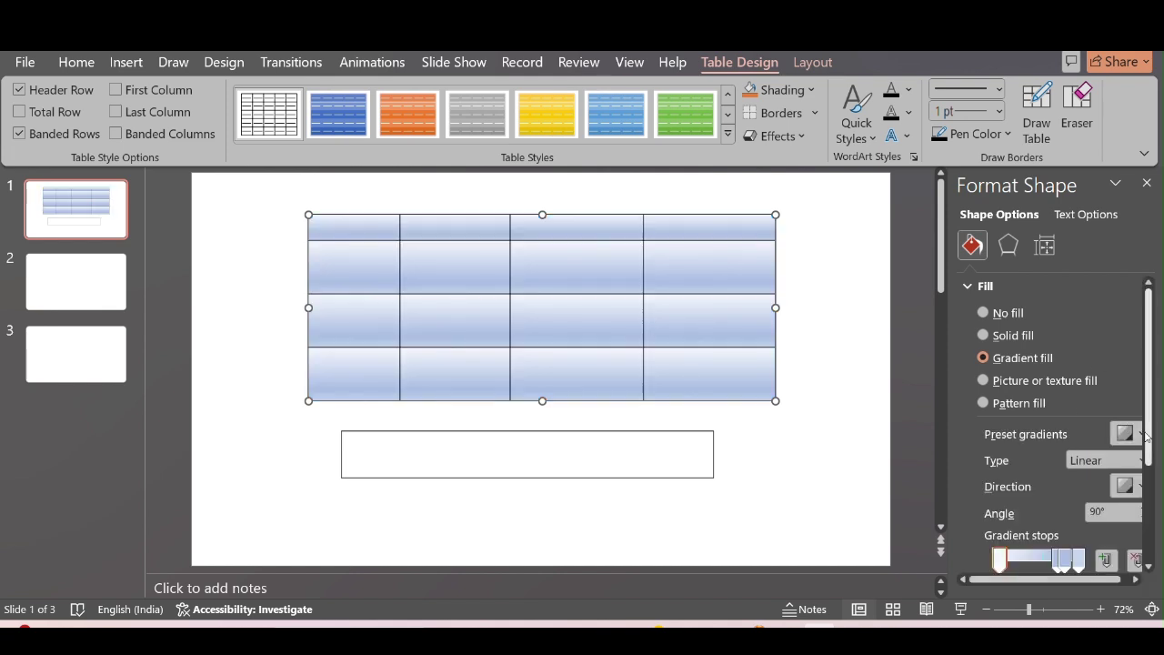
left_click(1139, 435)
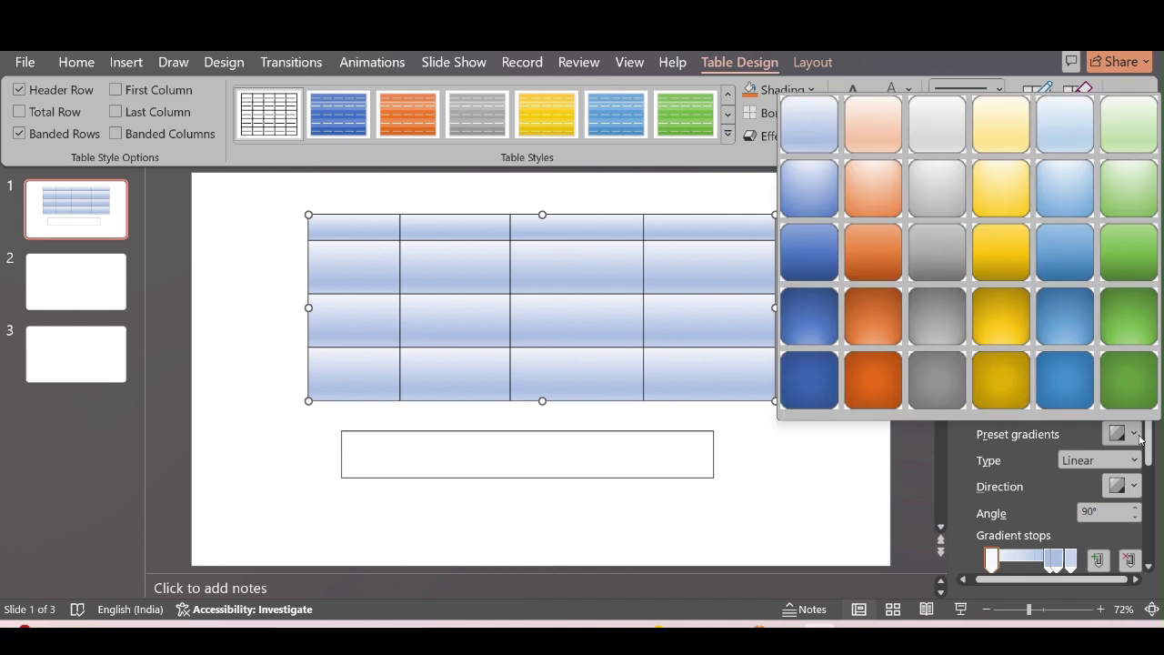
left_click(825, 324)
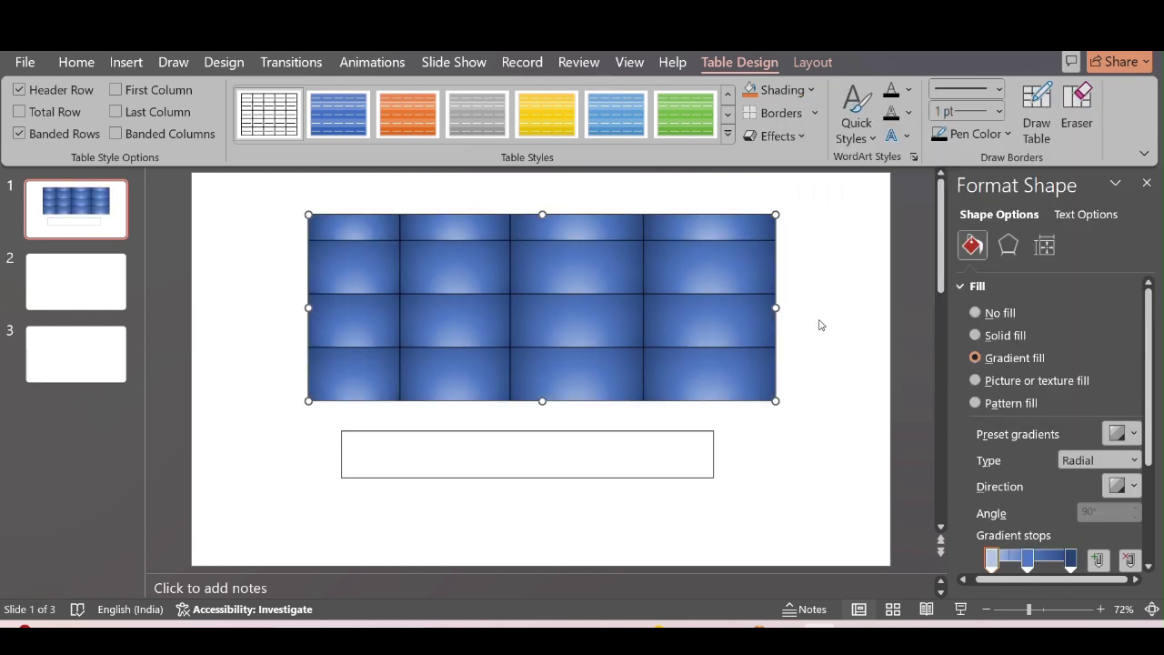
- Delete the single-cell table below the large one and apply a picture or texture fill to the slide background
left_click(708, 430)
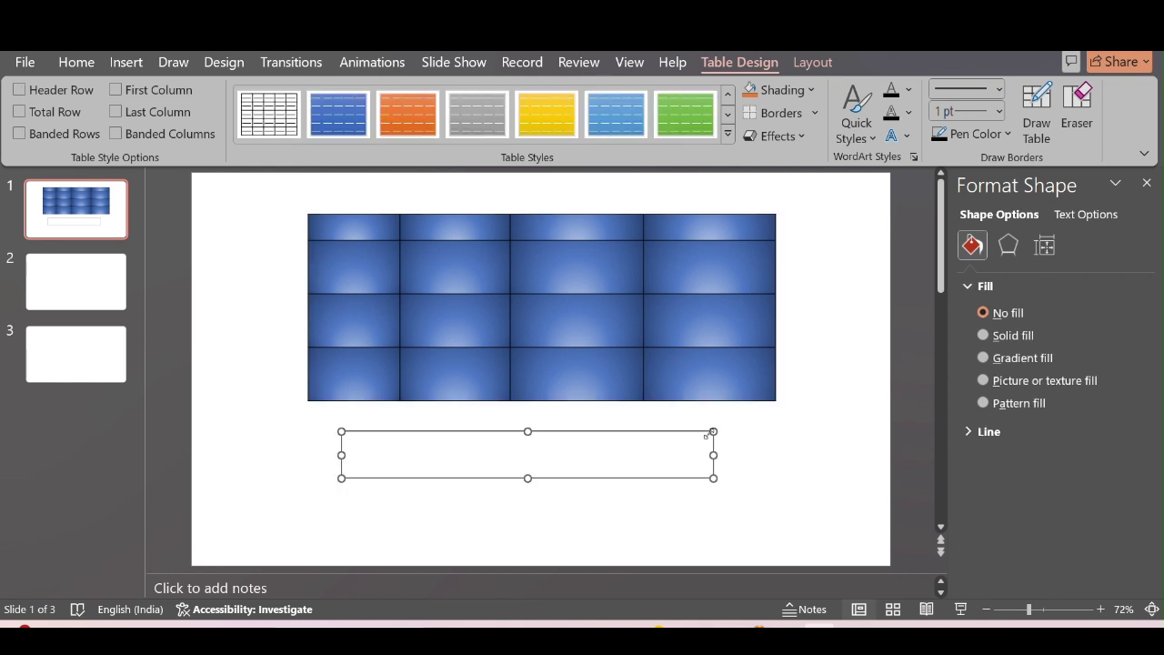
left_click(710, 439)
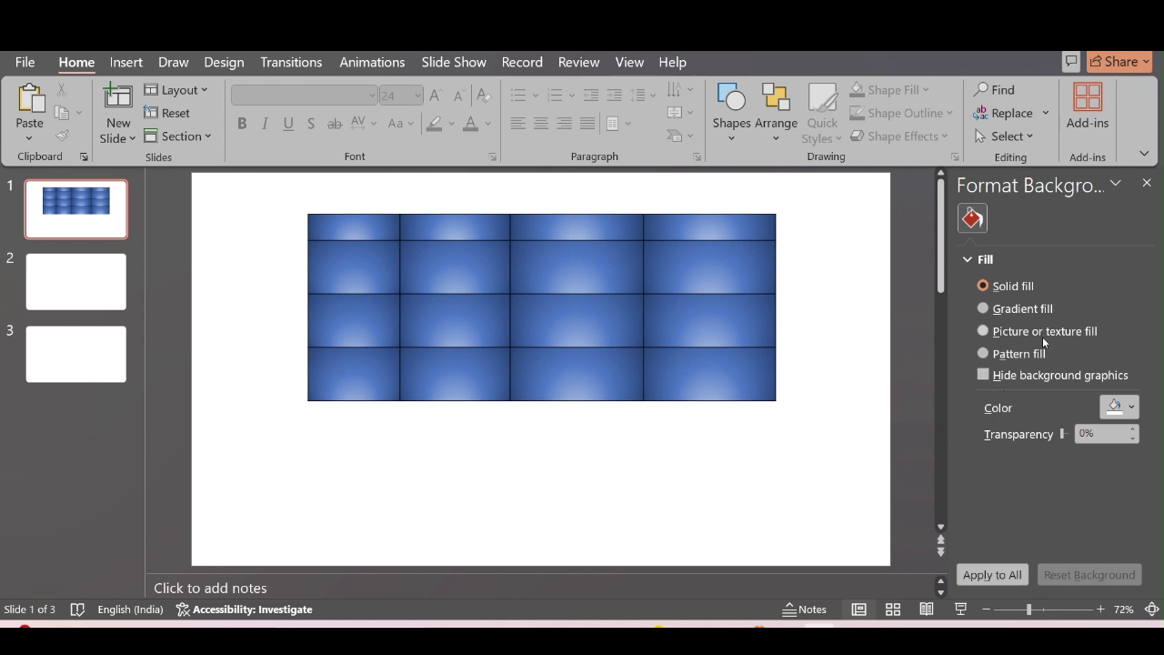
left_click(983, 331)
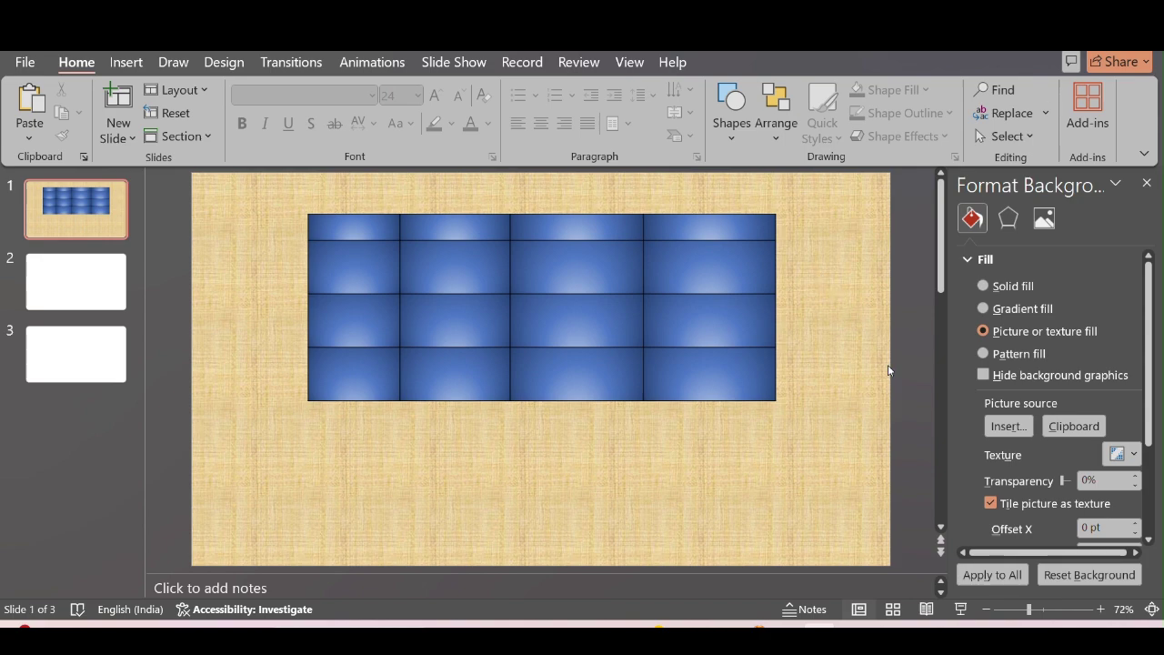
- Try dotted and horizontal-line pattern fills on the slide background, and return it to the picture or texture fill
left_click(985, 355)
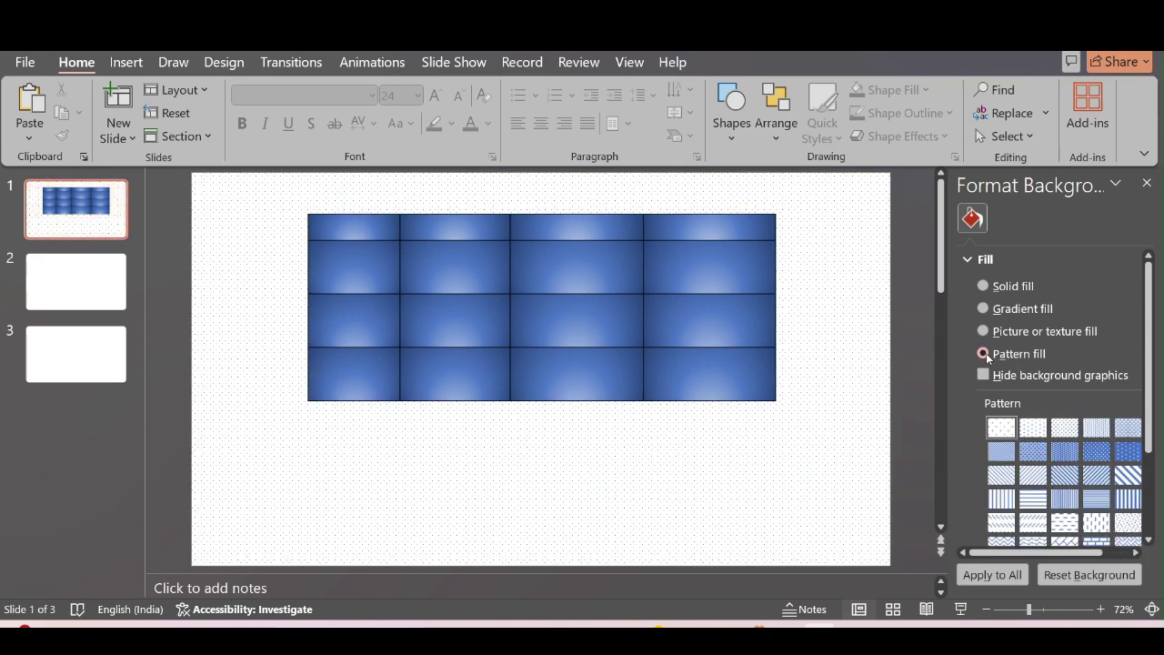
left_click(1065, 451)
left_click(1097, 499)
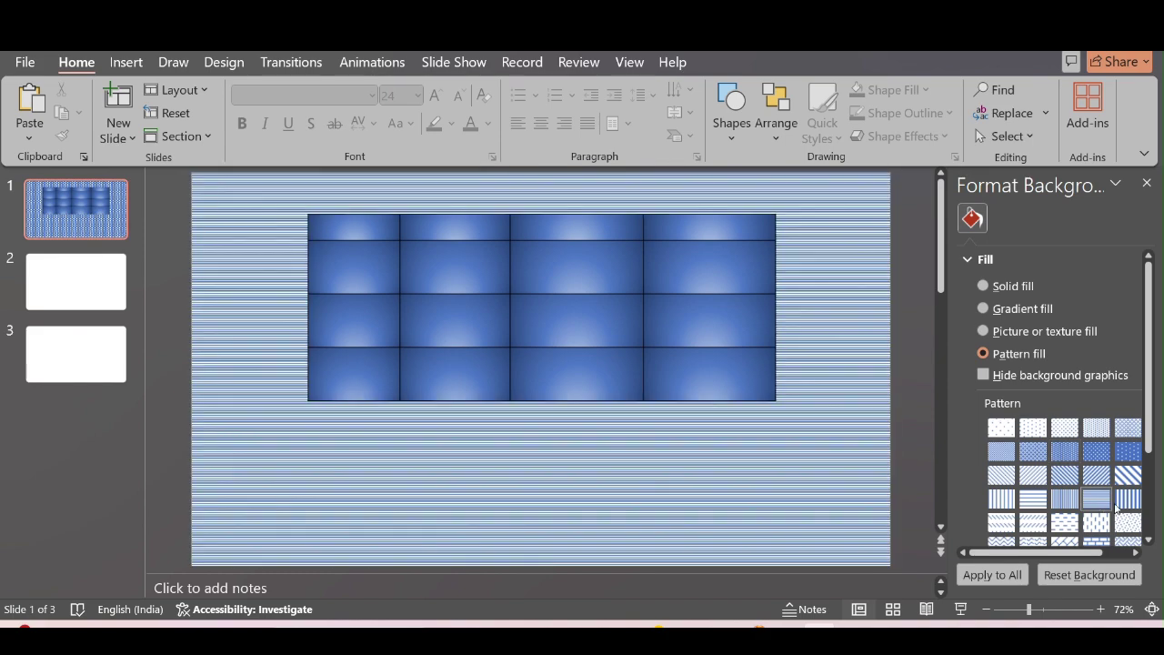
left_click(1150, 517)
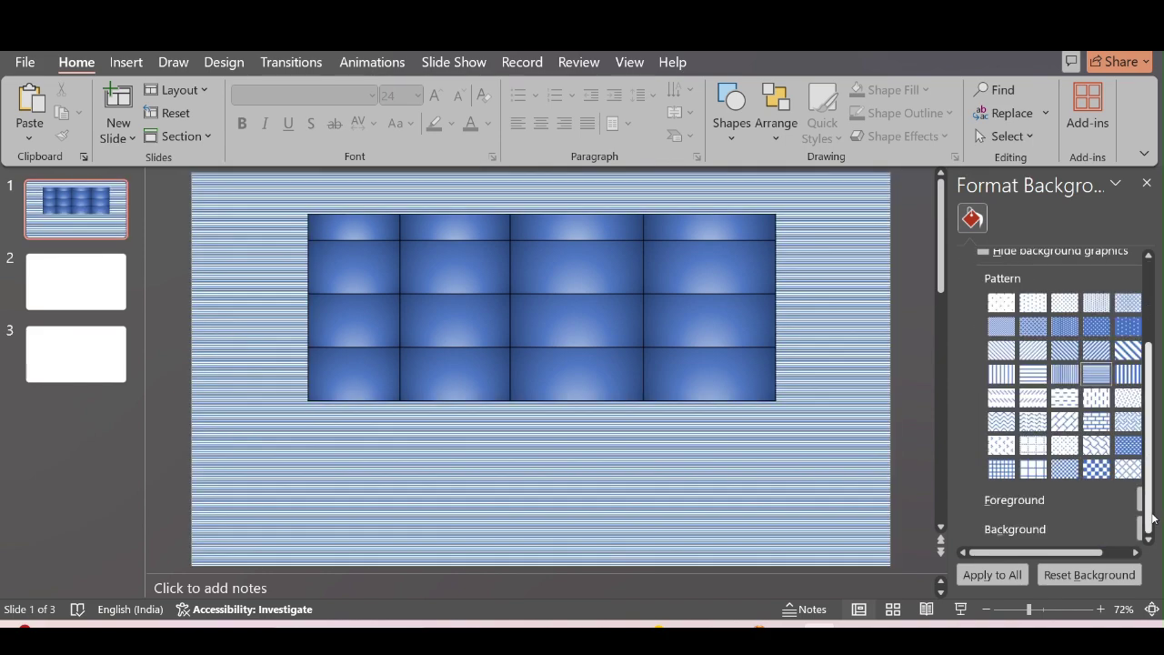
left_click(1147, 317)
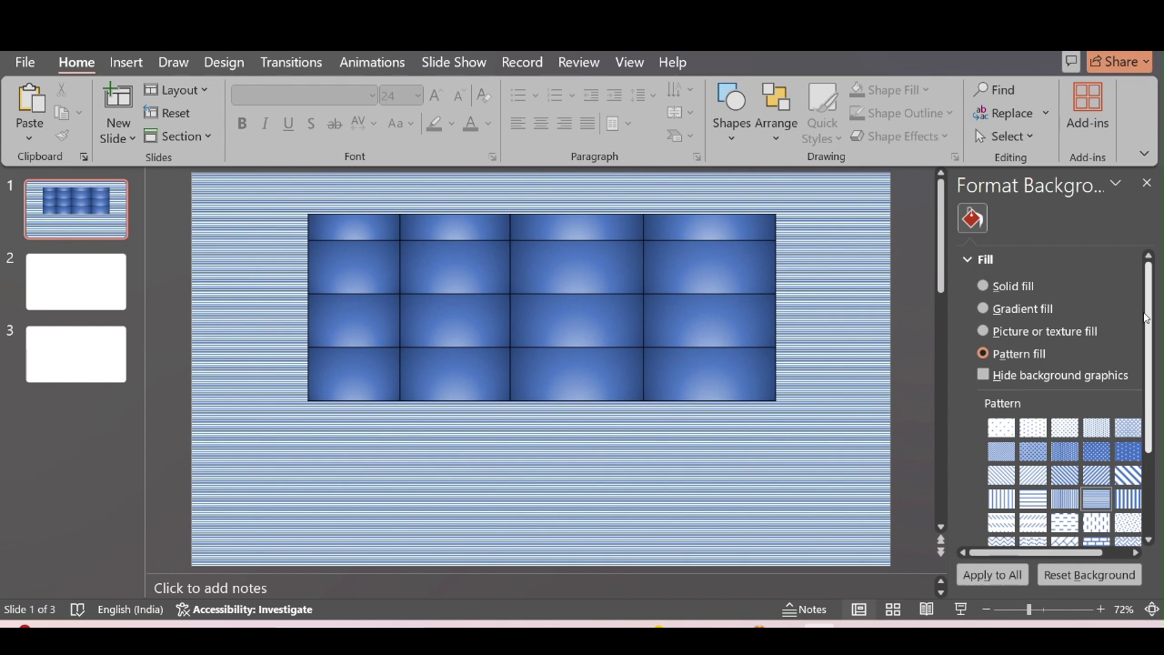
left_click(984, 333)
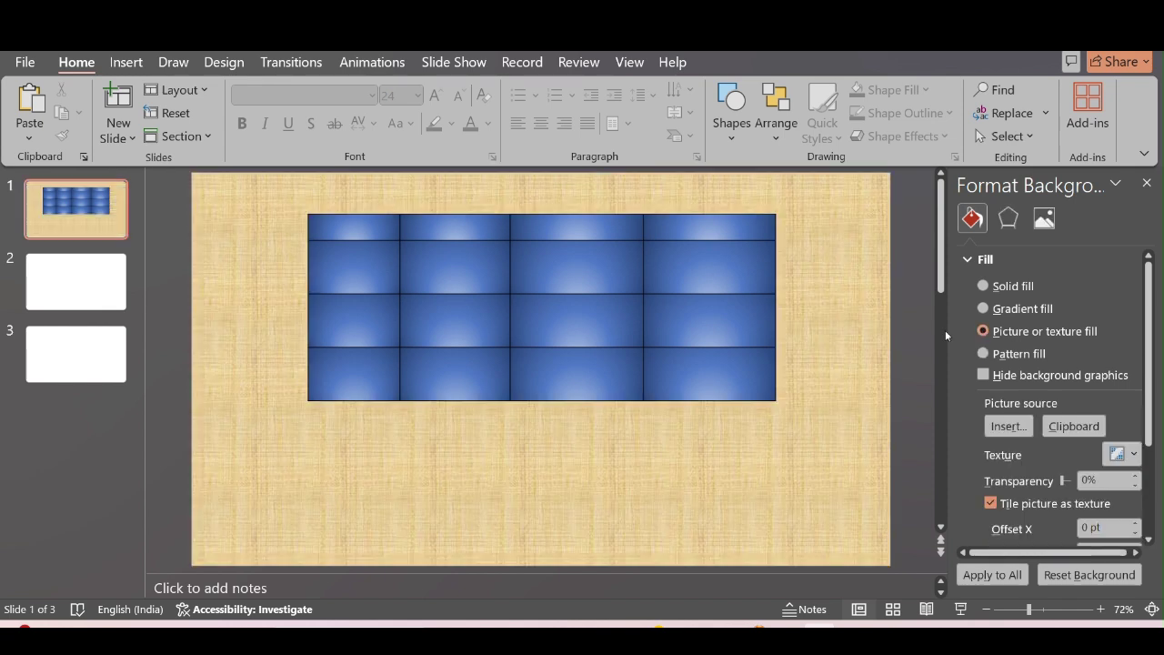
- Try a texture fill and a dotted pattern fill on the table cell in row three, column four
left_click(733, 347)
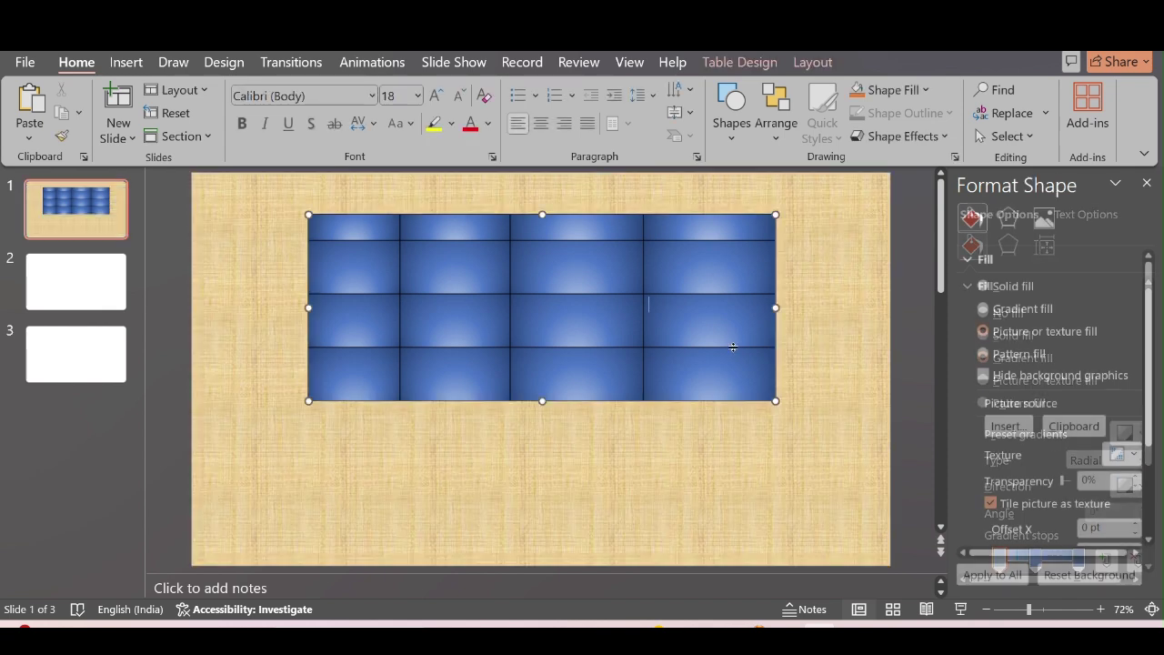
left_click(984, 381)
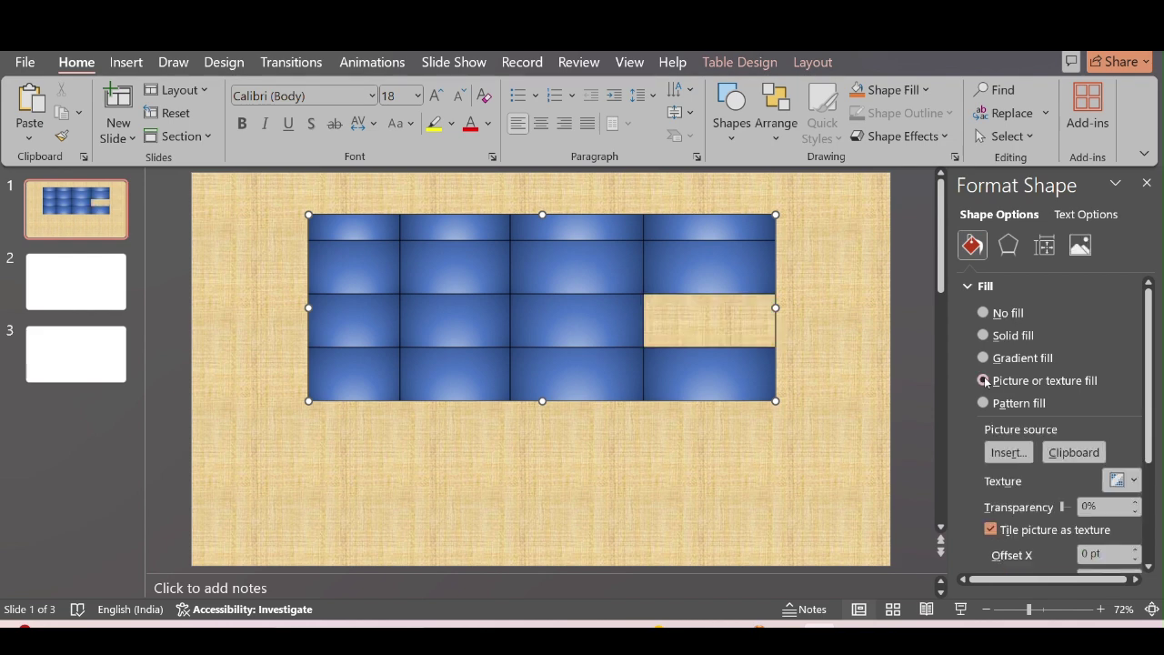
left_click(983, 405)
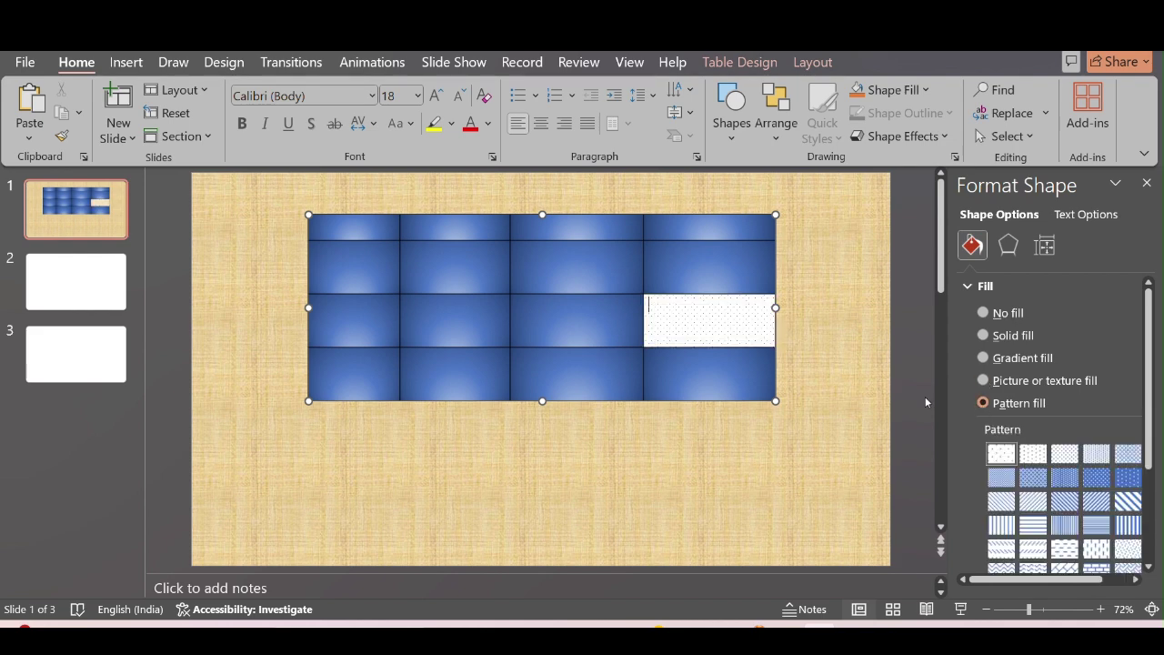
- Apply a dotted pattern fill to the whole table
left_click(521, 318)
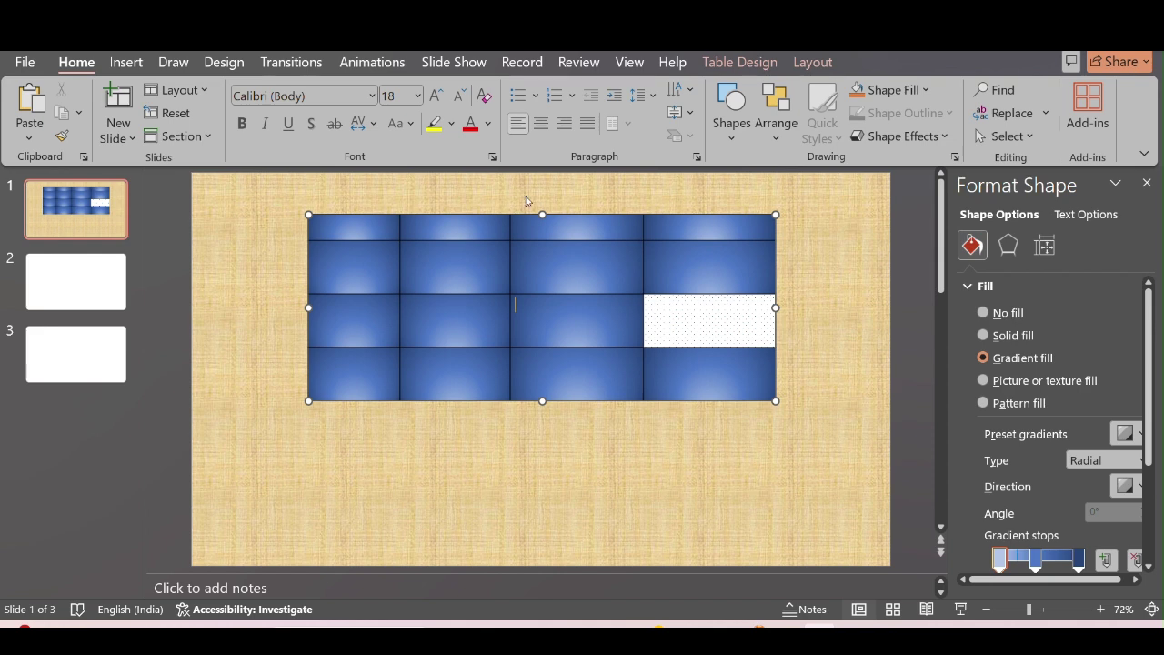
left_click(544, 218)
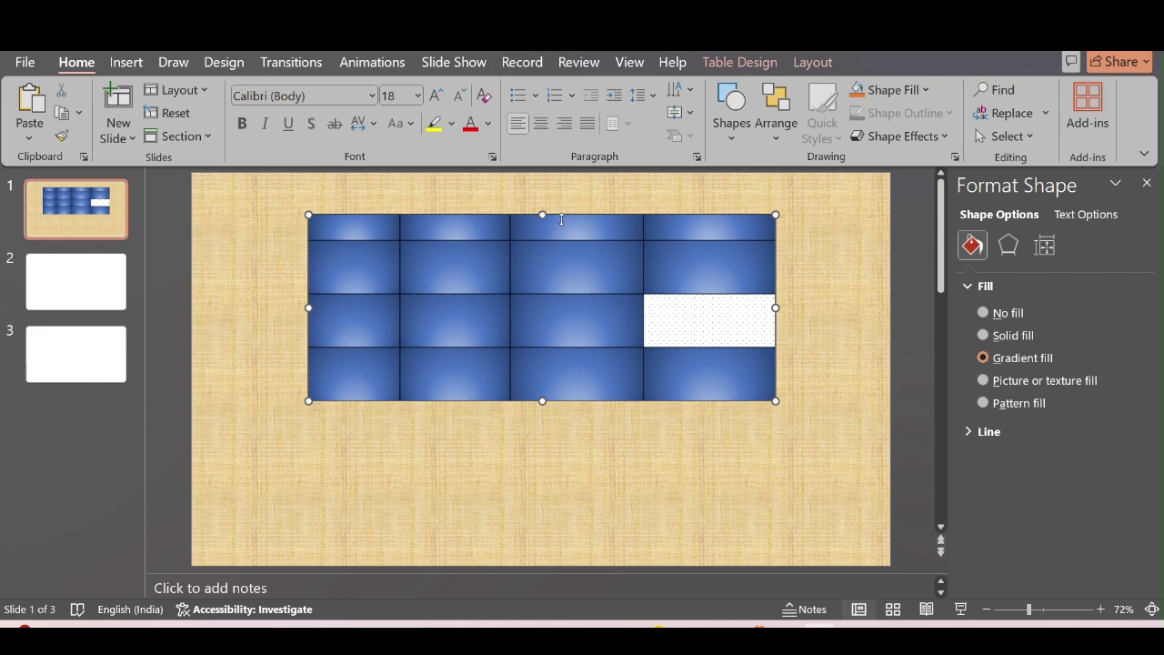
left_click(984, 404)
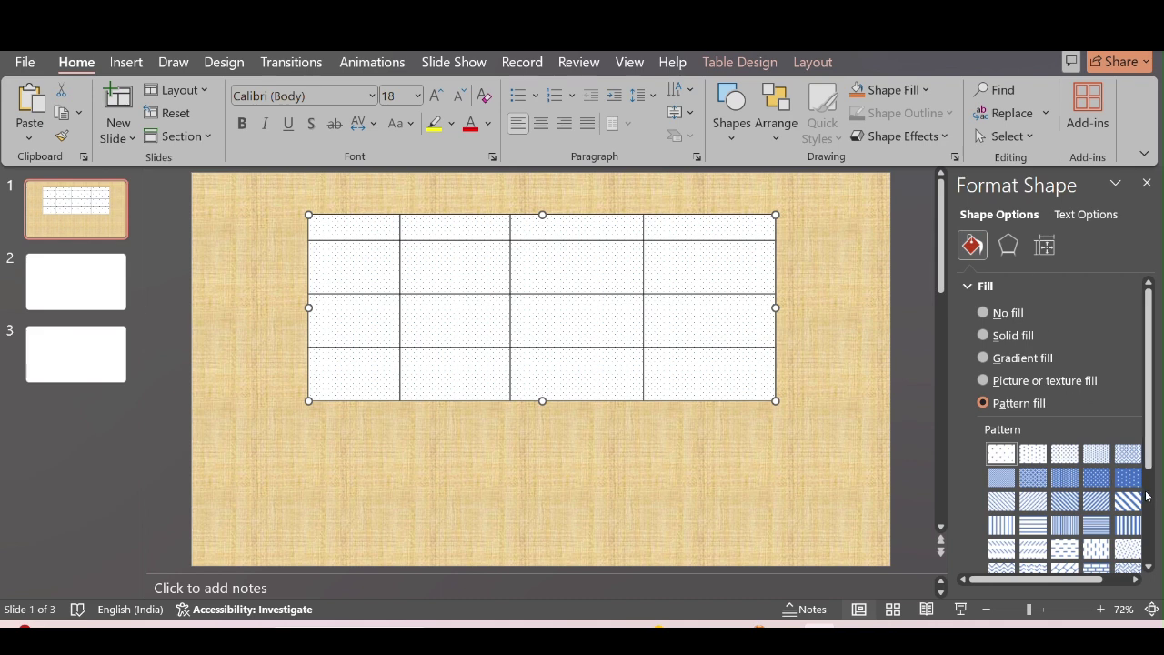
- Examine the pattern choices, line options and effects categories available for formatting the table
scroll(1147, 496, "down", 3)
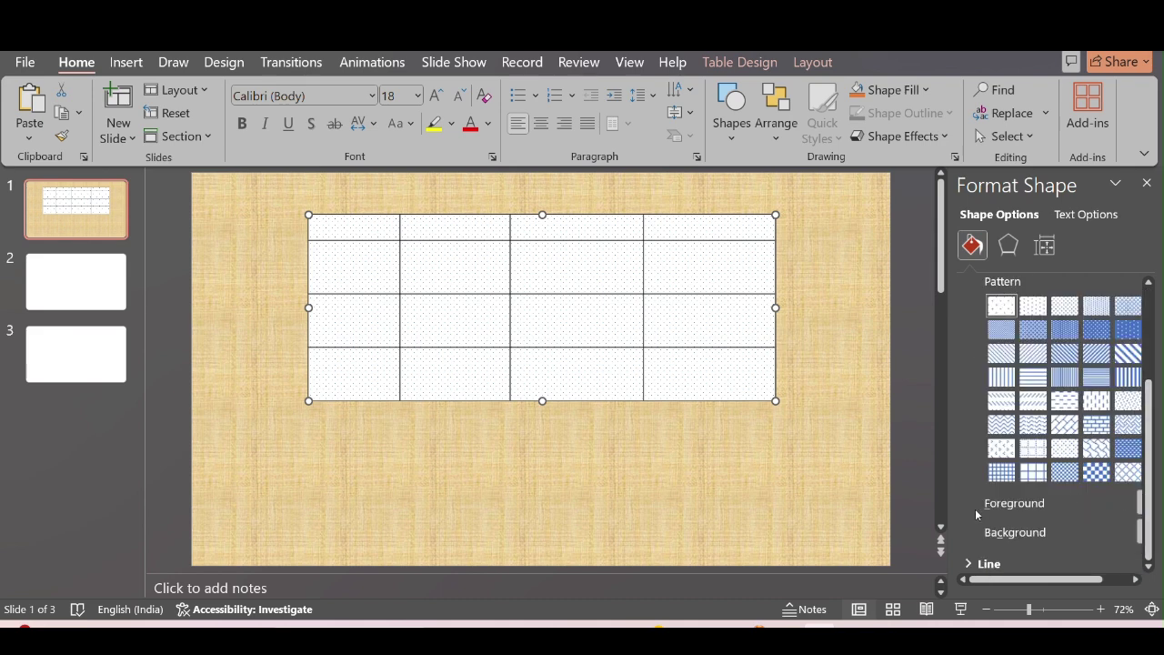
left_click(984, 564)
scroll(1148, 555, "down", 2)
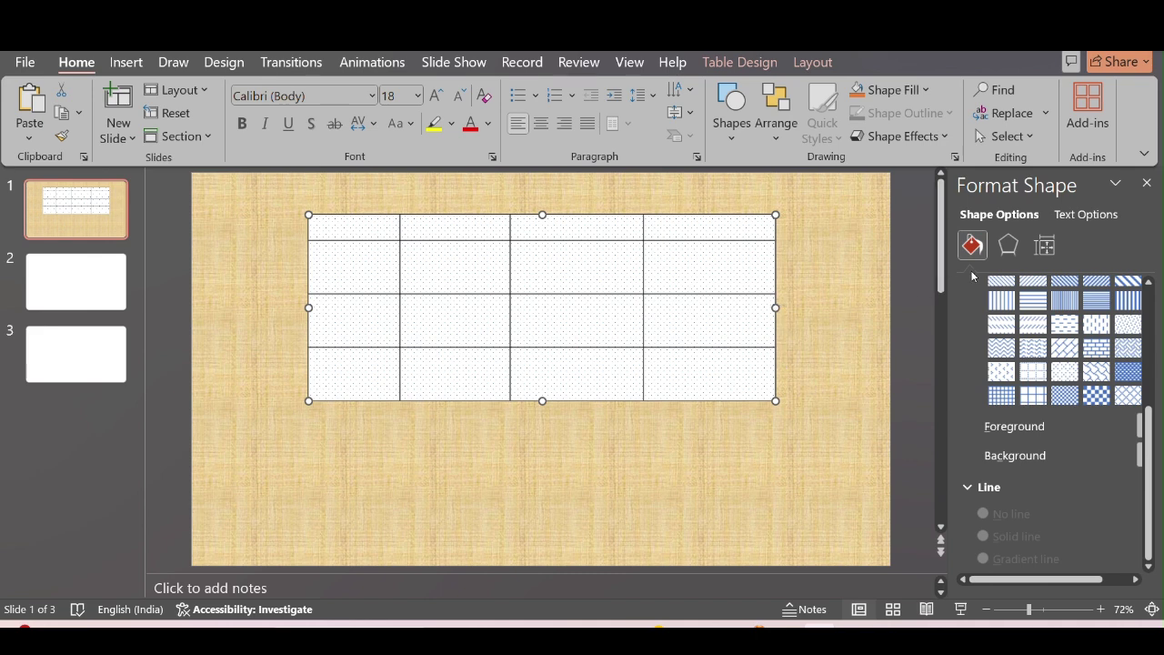
left_click(1002, 255)
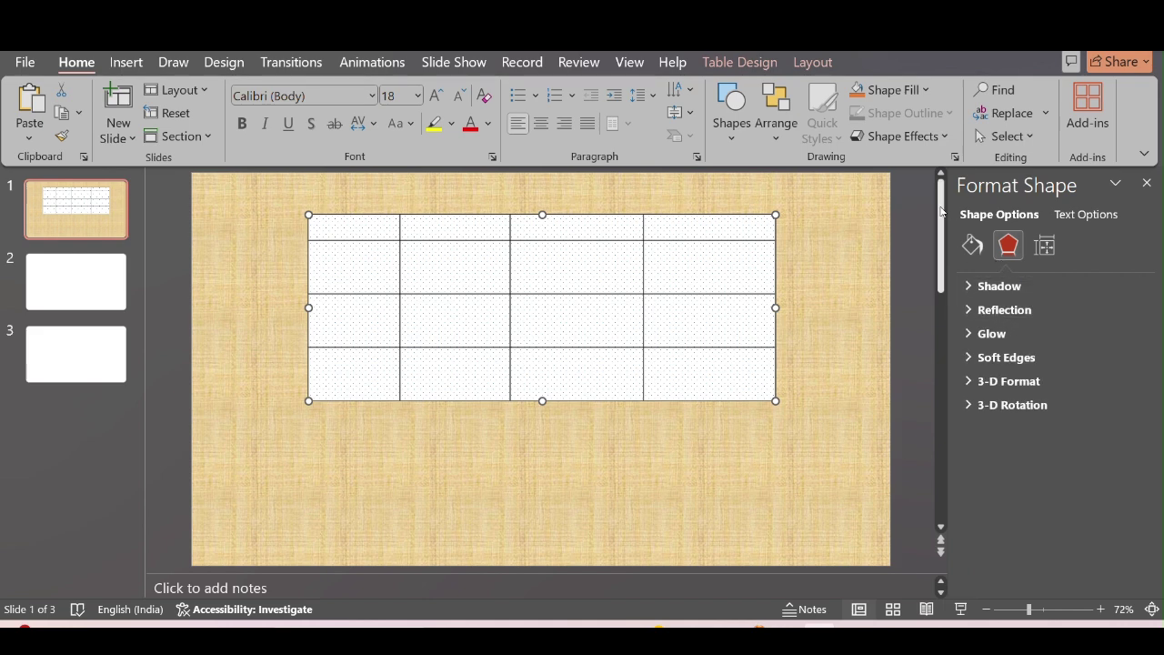
left_click(972, 246)
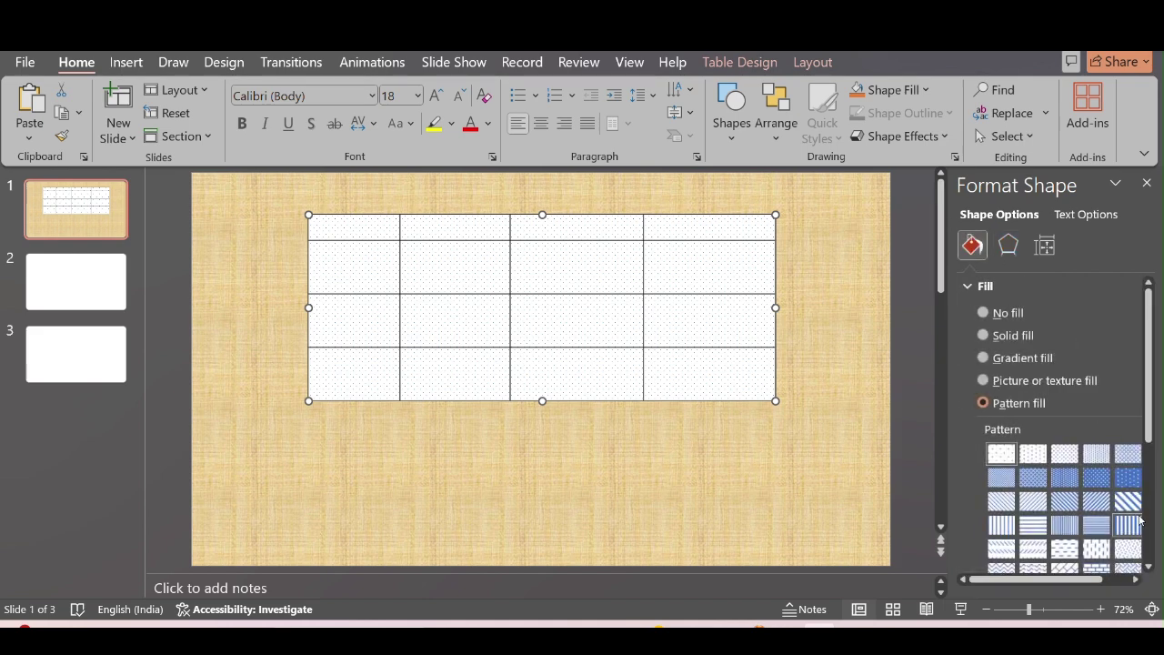
scroll(1150, 519, "down", 3)
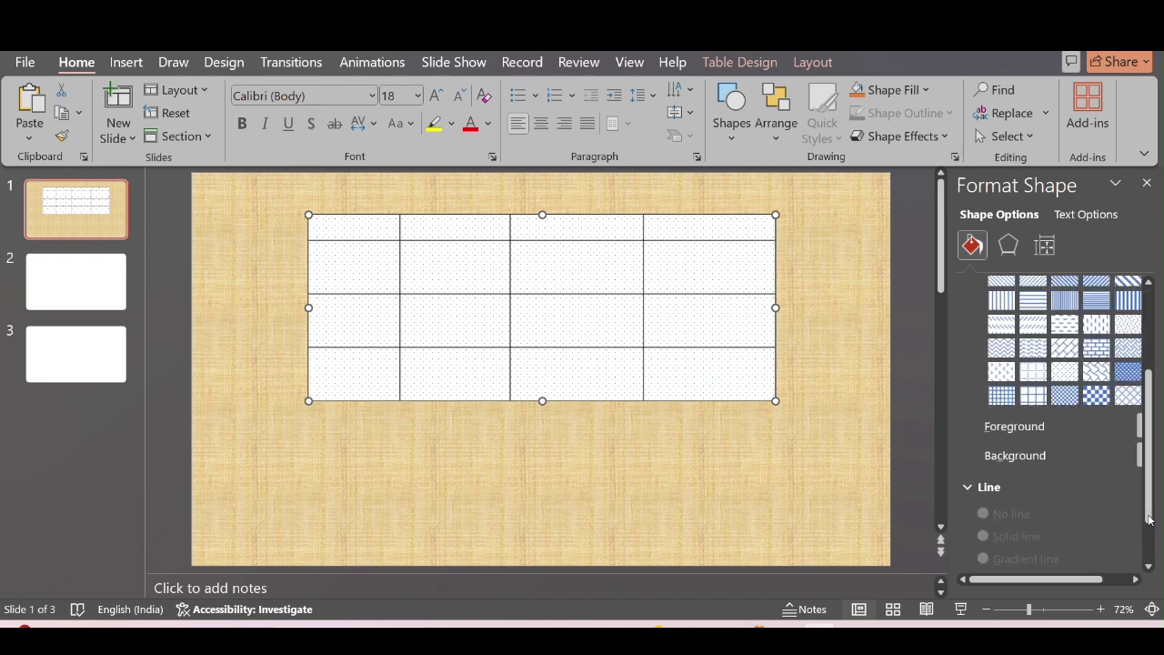
left_click(991, 491)
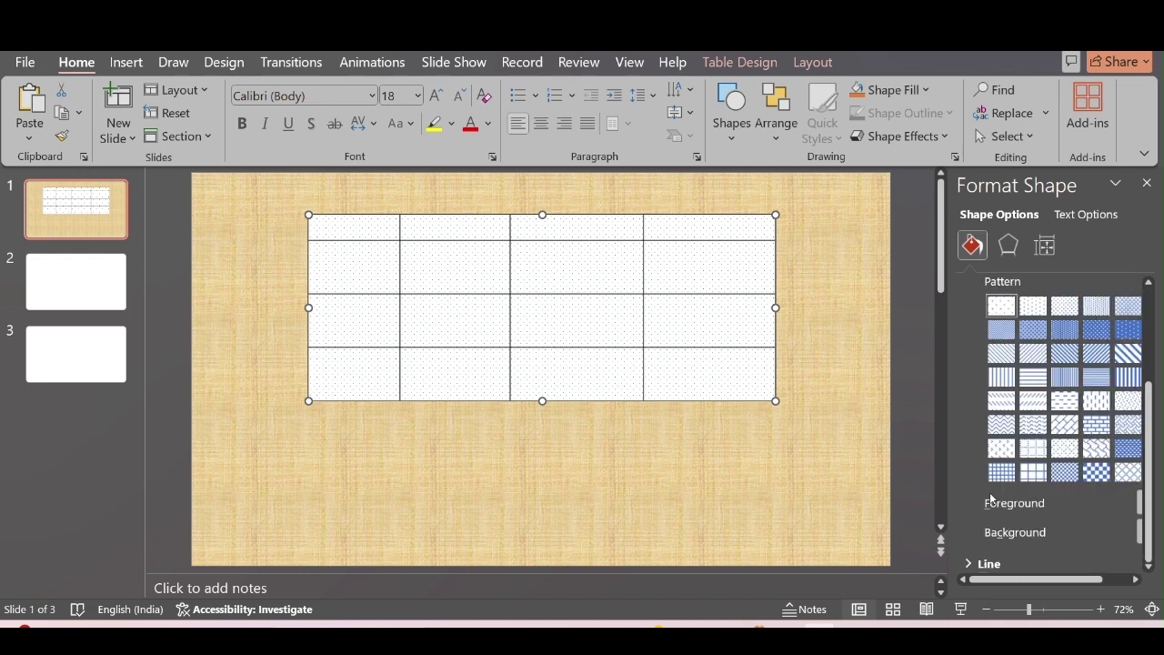
left_click(976, 567)
- Set the table's border pen style to a long-dashed line and check the line options in the shape formatting
double_click(663, 403)
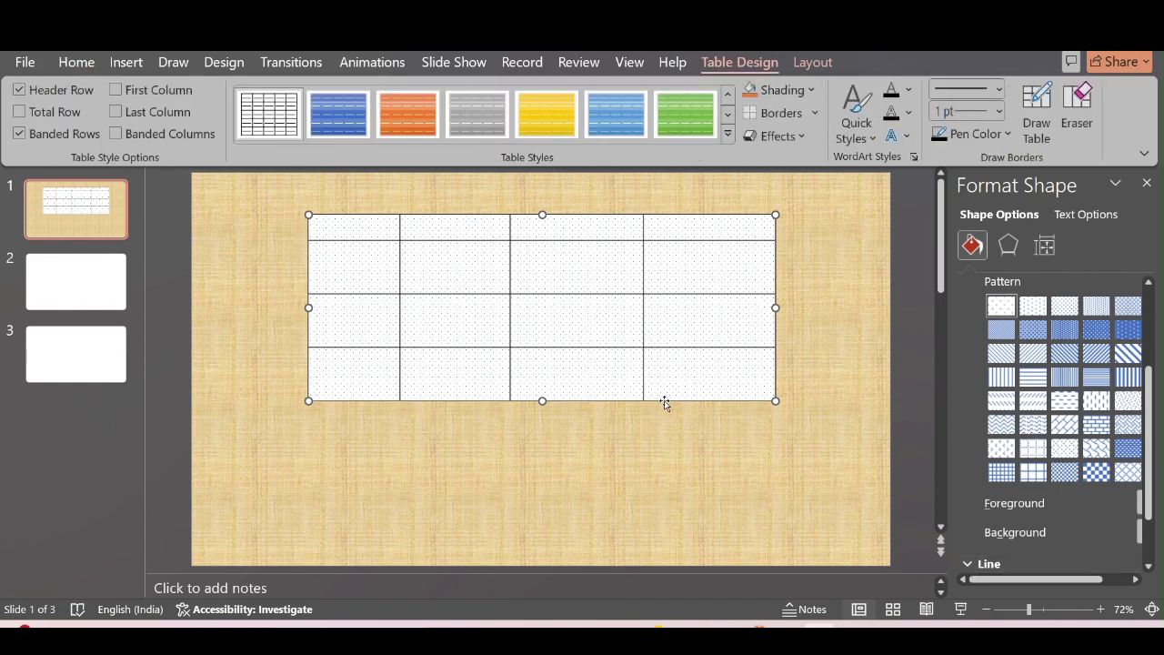
left_click(999, 88)
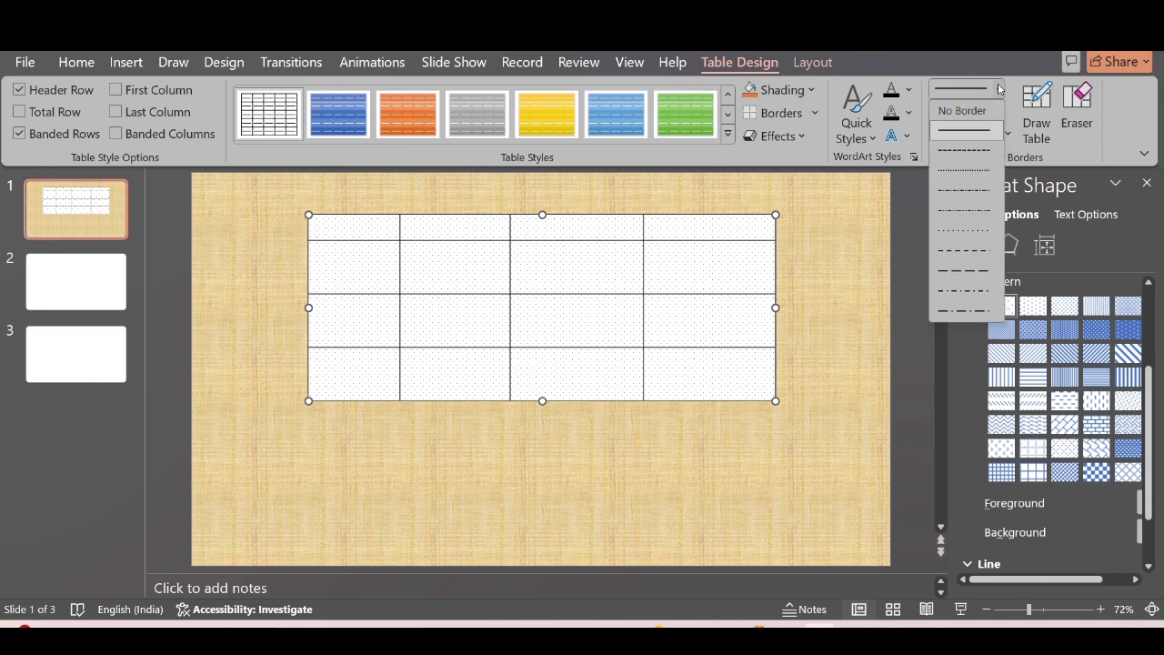
left_click(972, 272)
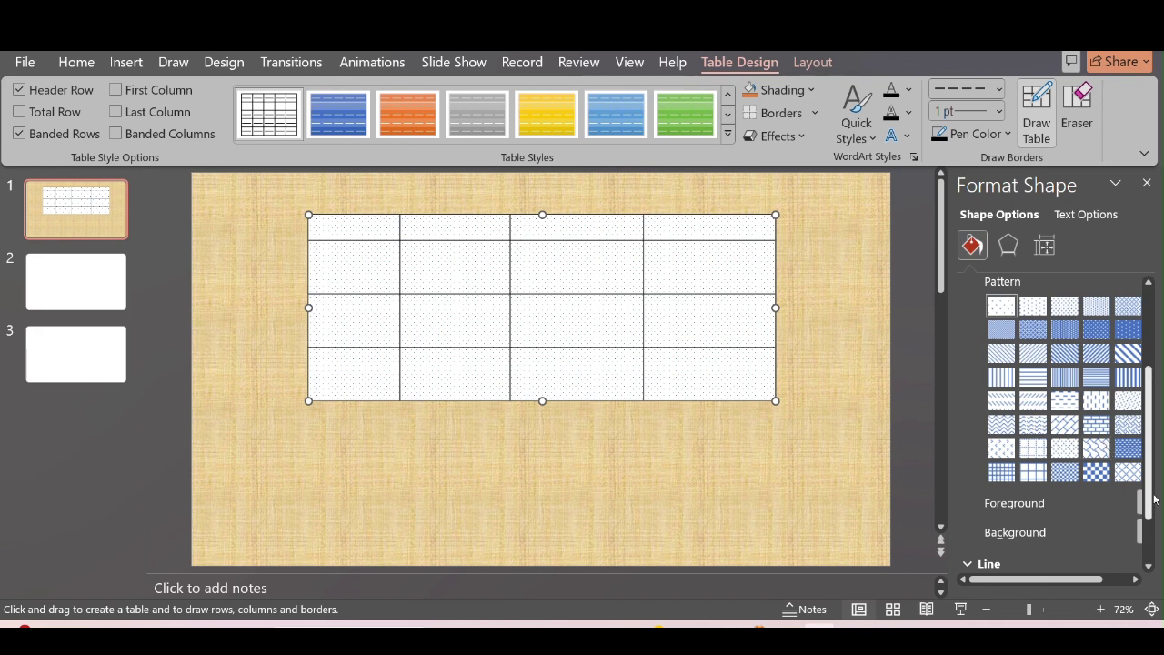
scroll(1153, 545, "down", 2)
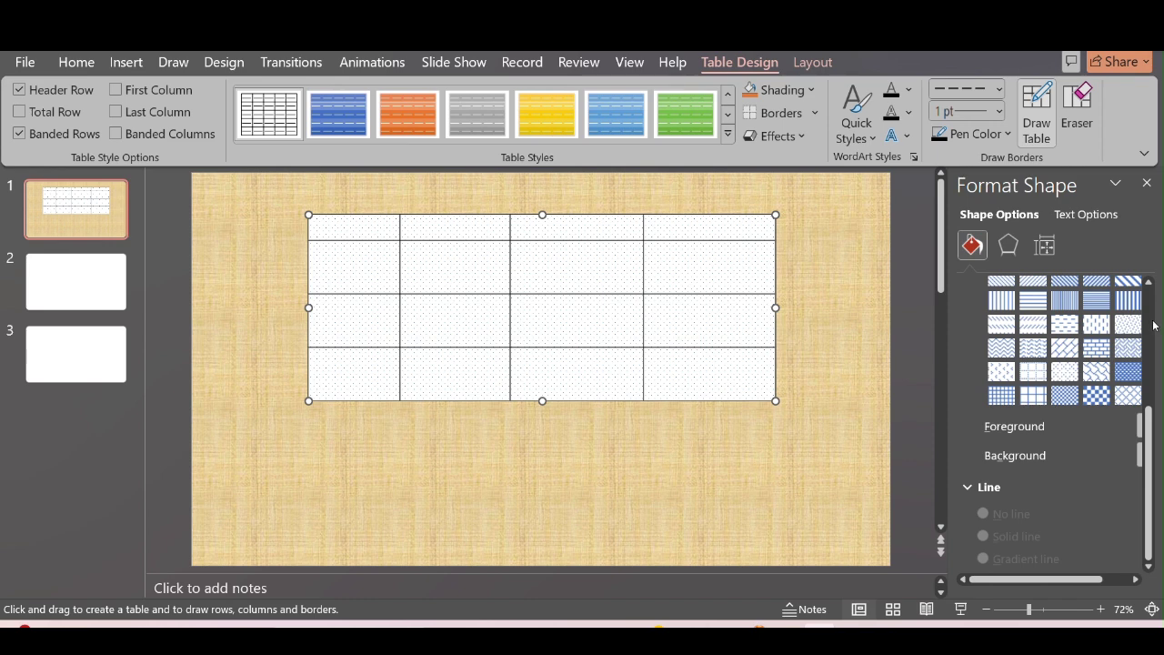
- Remove the table's pattern fill and give the whole table a solid white fill
scroll(1153, 324, "up", 3)
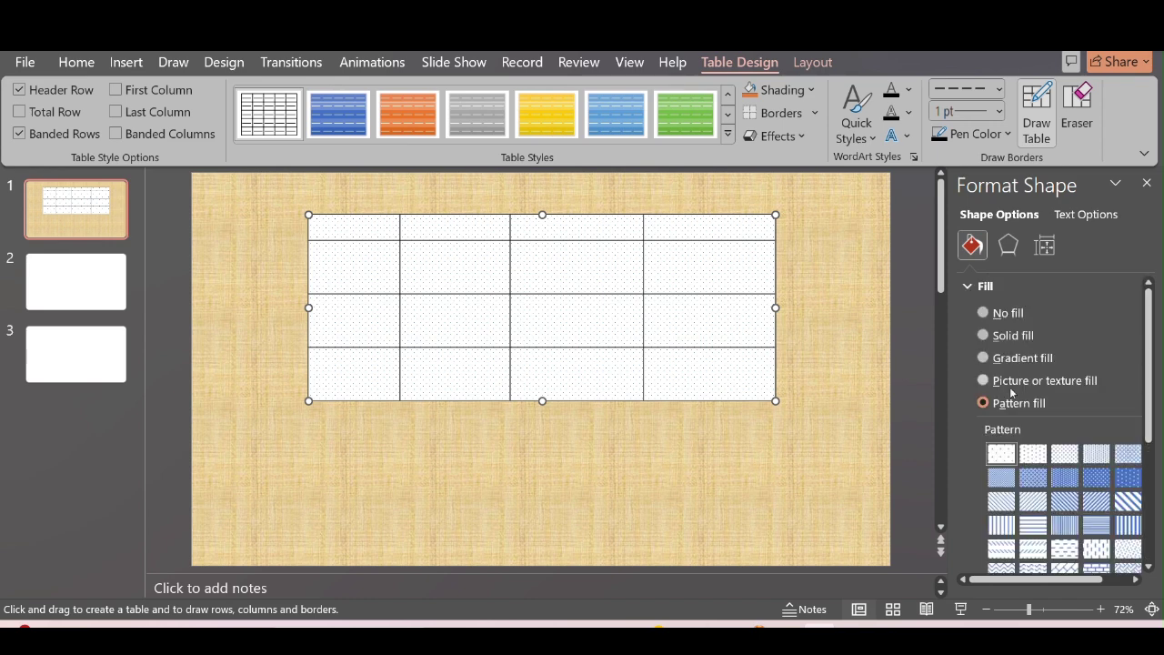
left_click(985, 314)
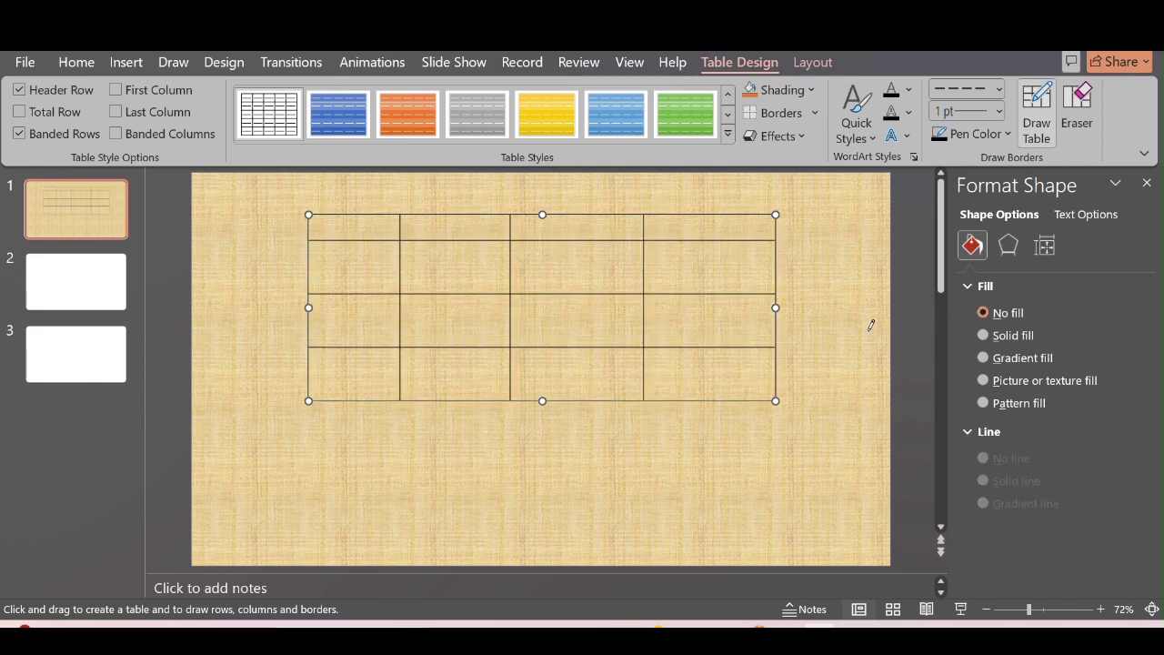
key("Escape")
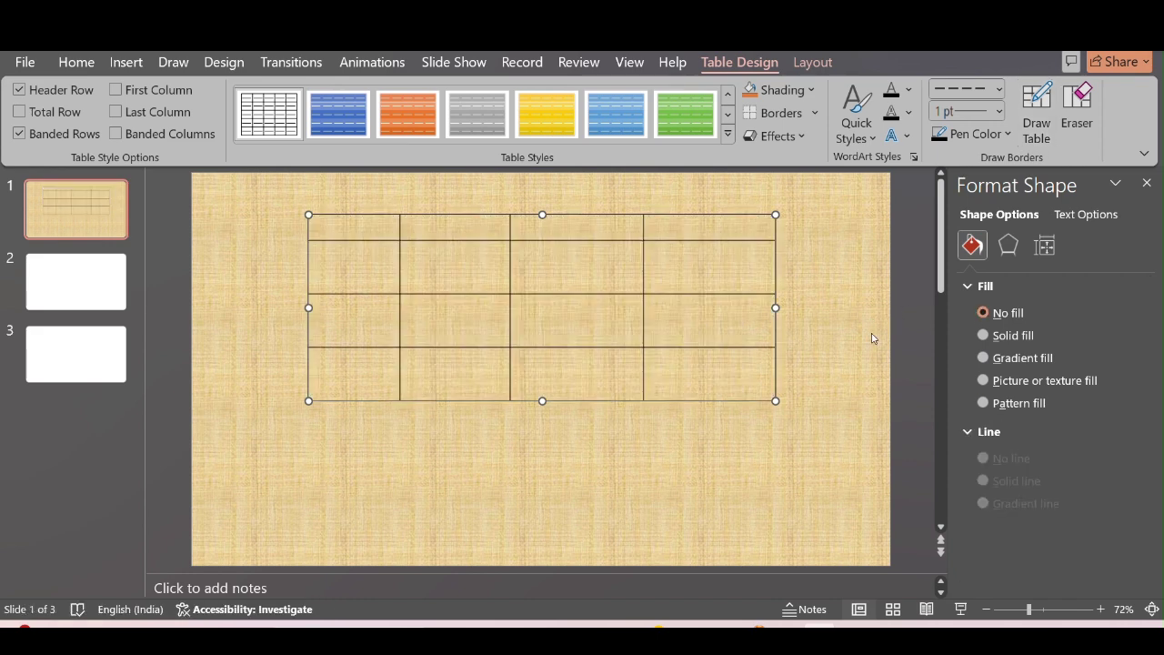
left_click(983, 334)
left_click(1115, 431)
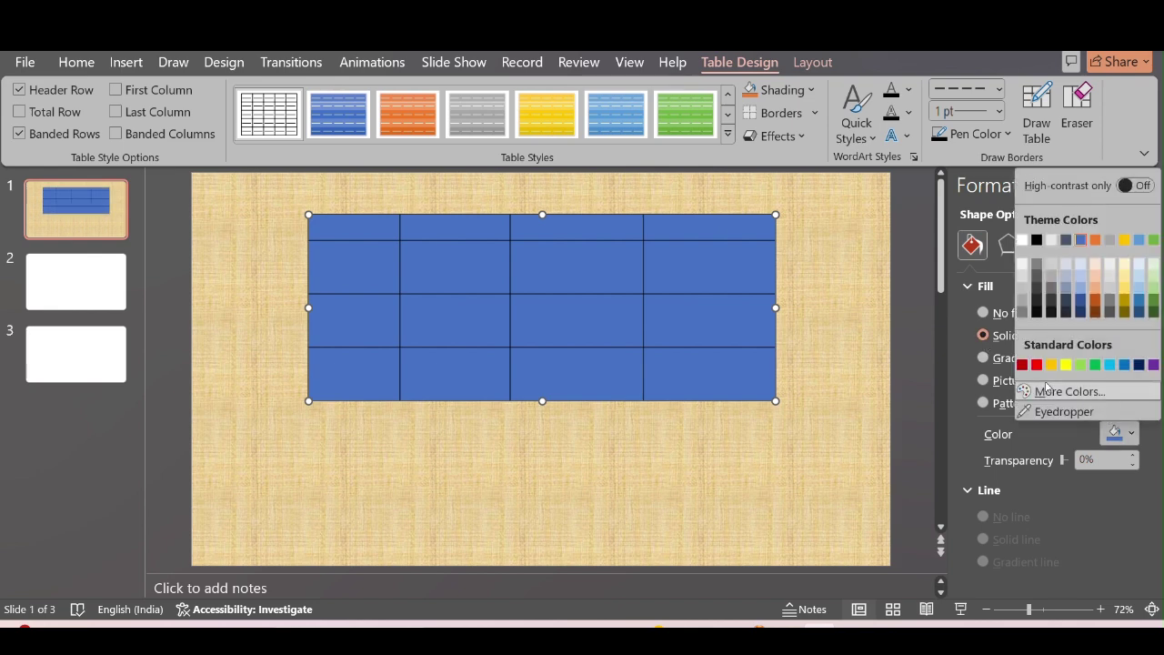
left_click(1022, 241)
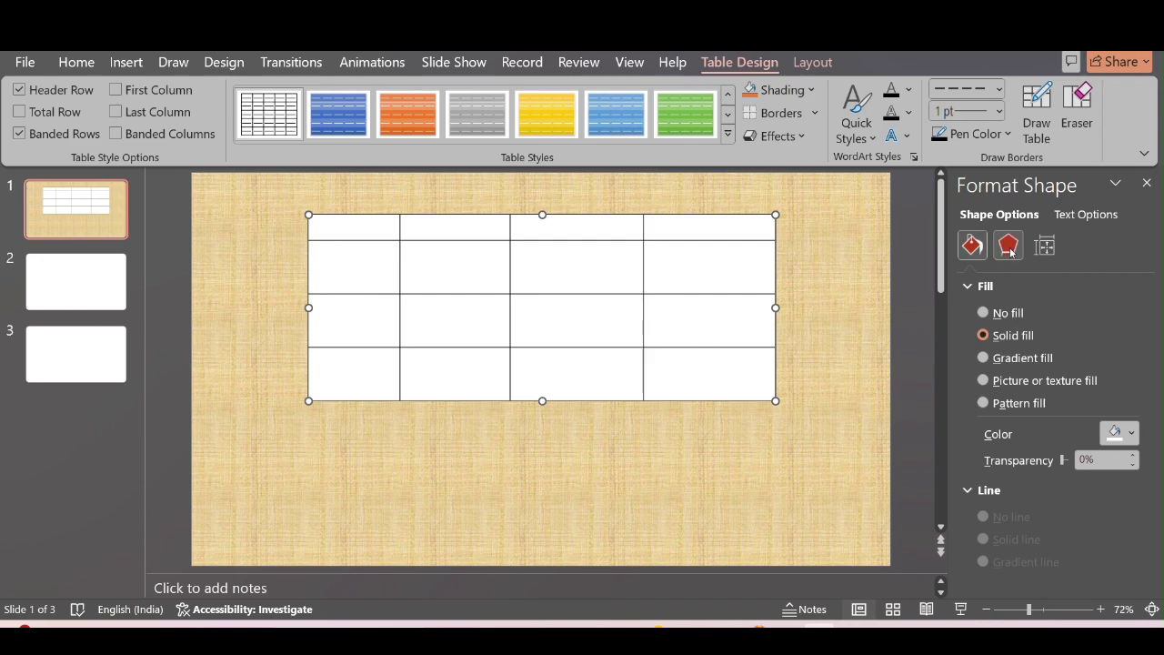
- Change the slide background from the texture to a plain solid fill
left_click(855, 292)
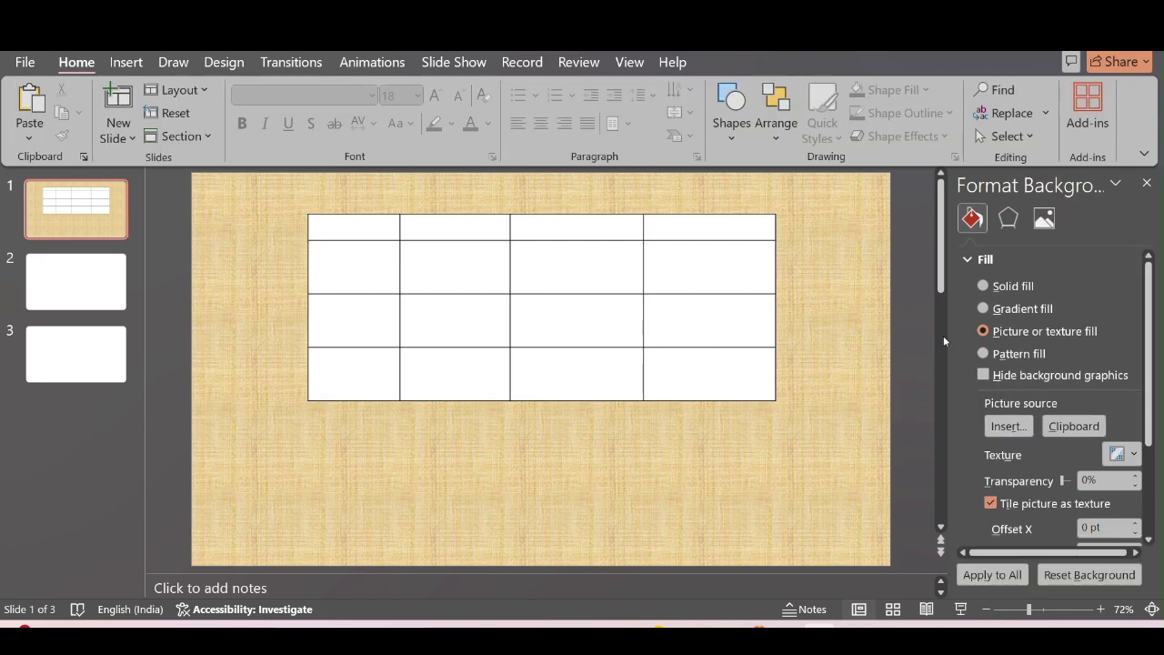
left_click(1125, 457)
left_click(1124, 457)
left_click(985, 287)
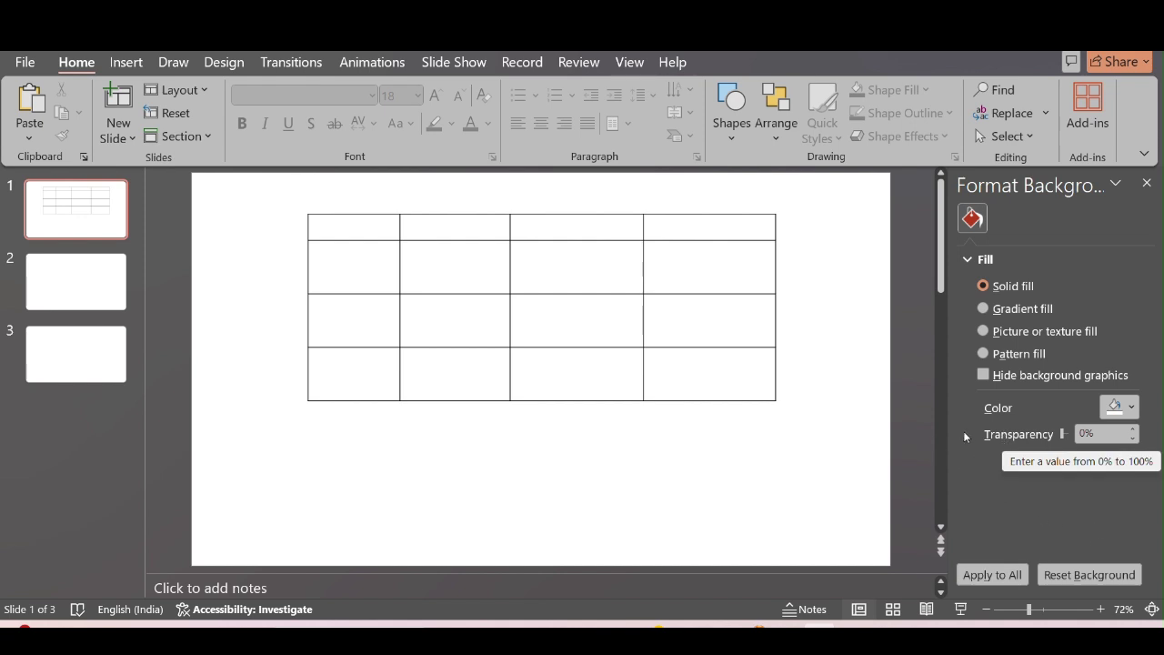
- Shrink the table's last column to fit its contents and check the line options in the shape formatting
double_click(773, 285)
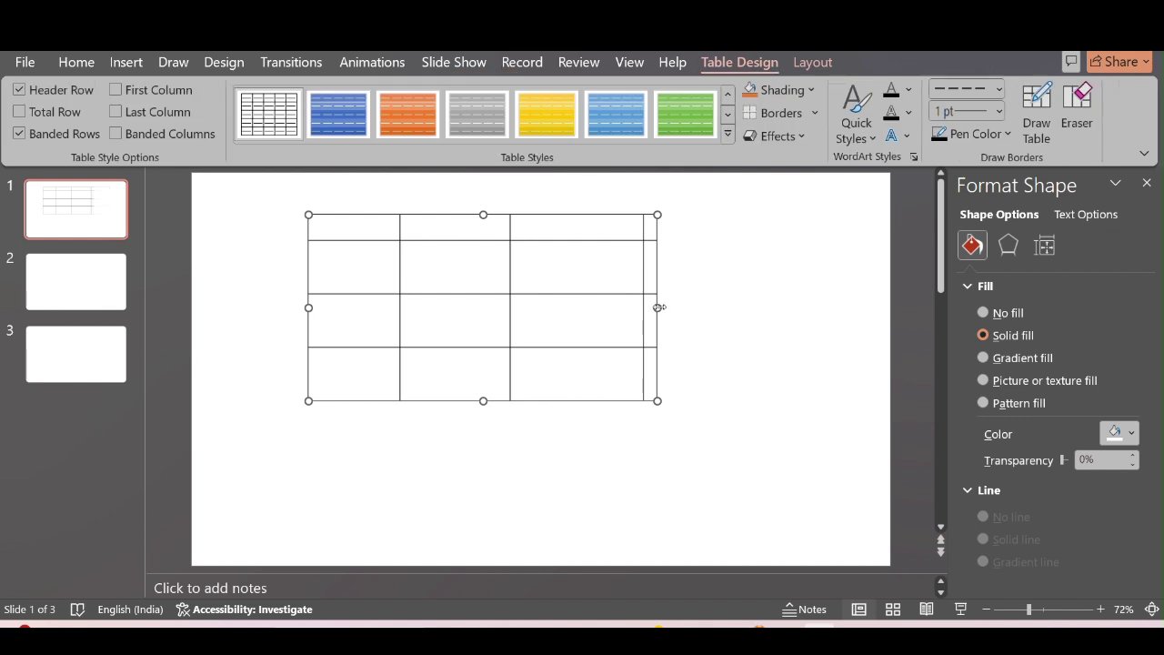
right_click(655, 402)
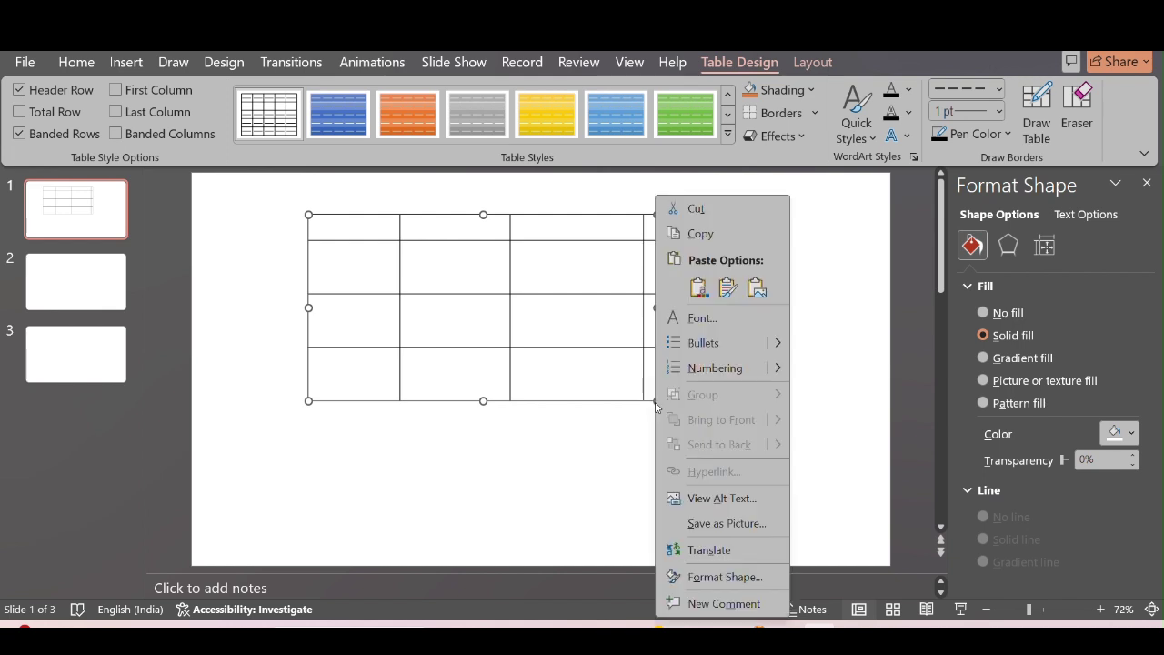
left_click(701, 579)
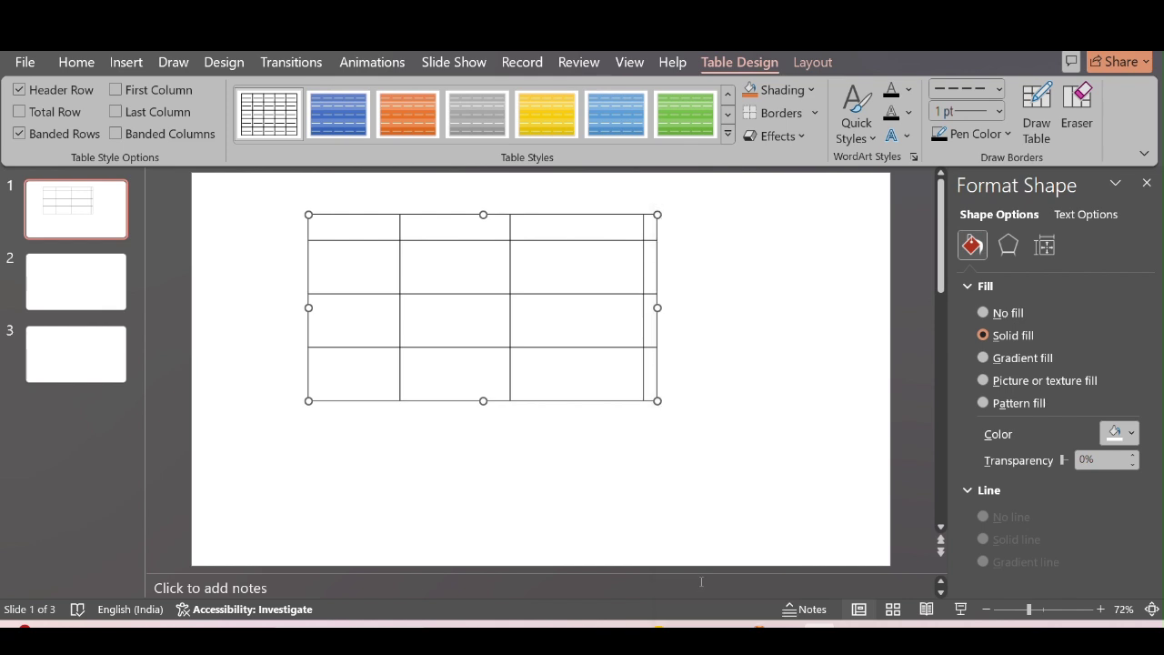
left_click(1146, 185)
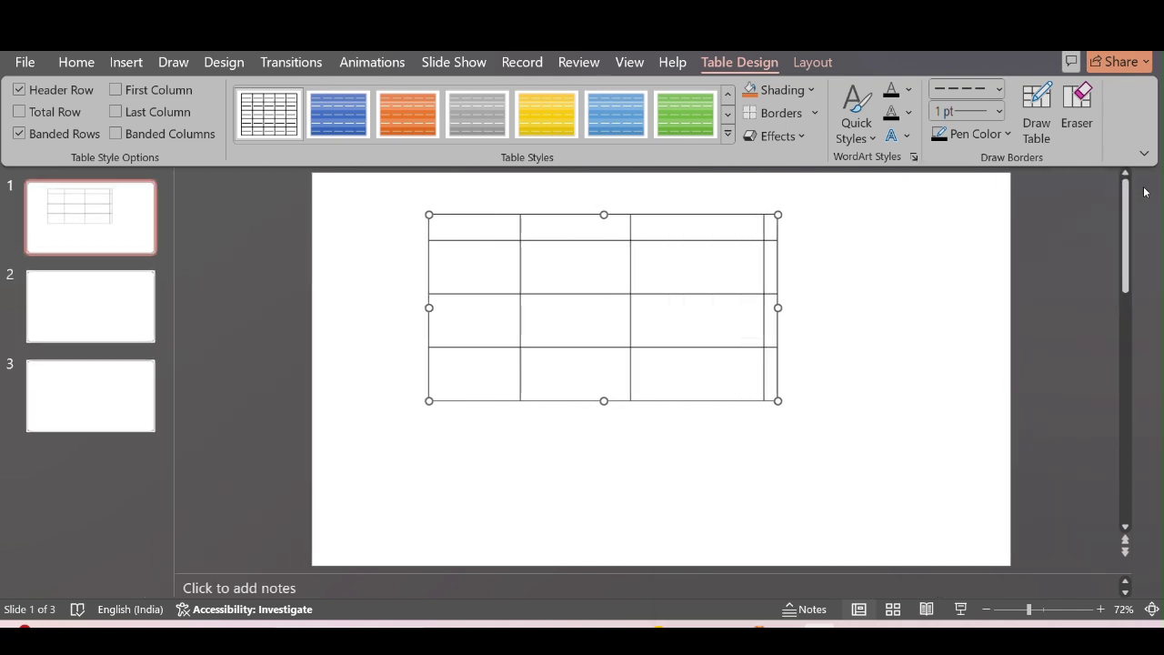
right_click(782, 385)
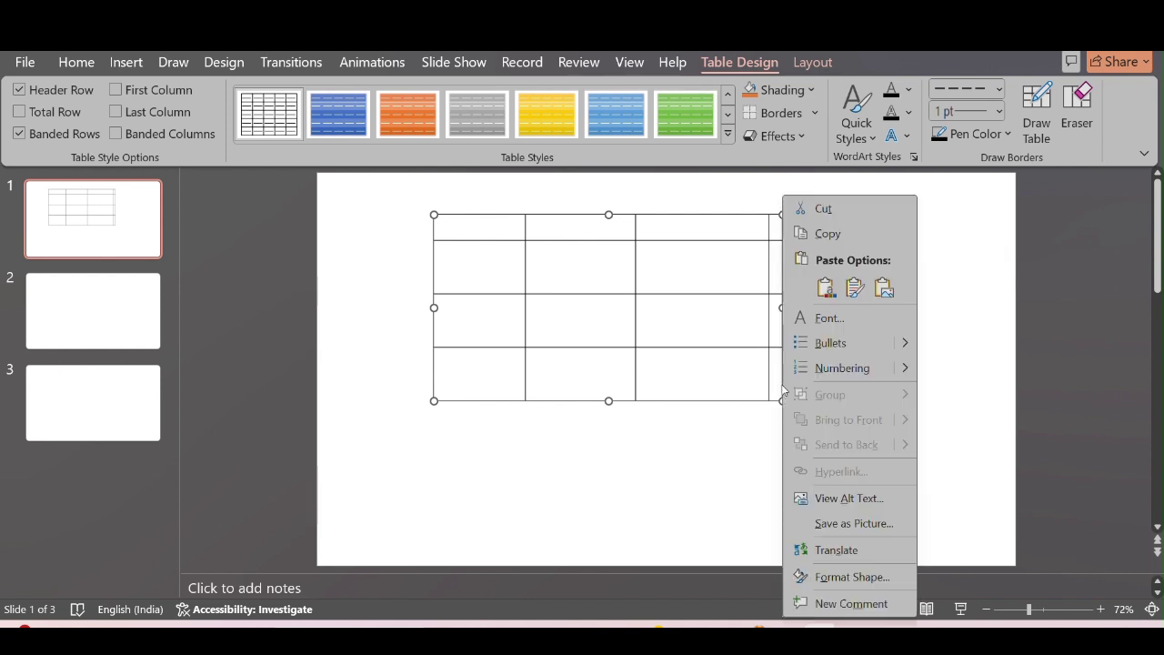
left_click(843, 579)
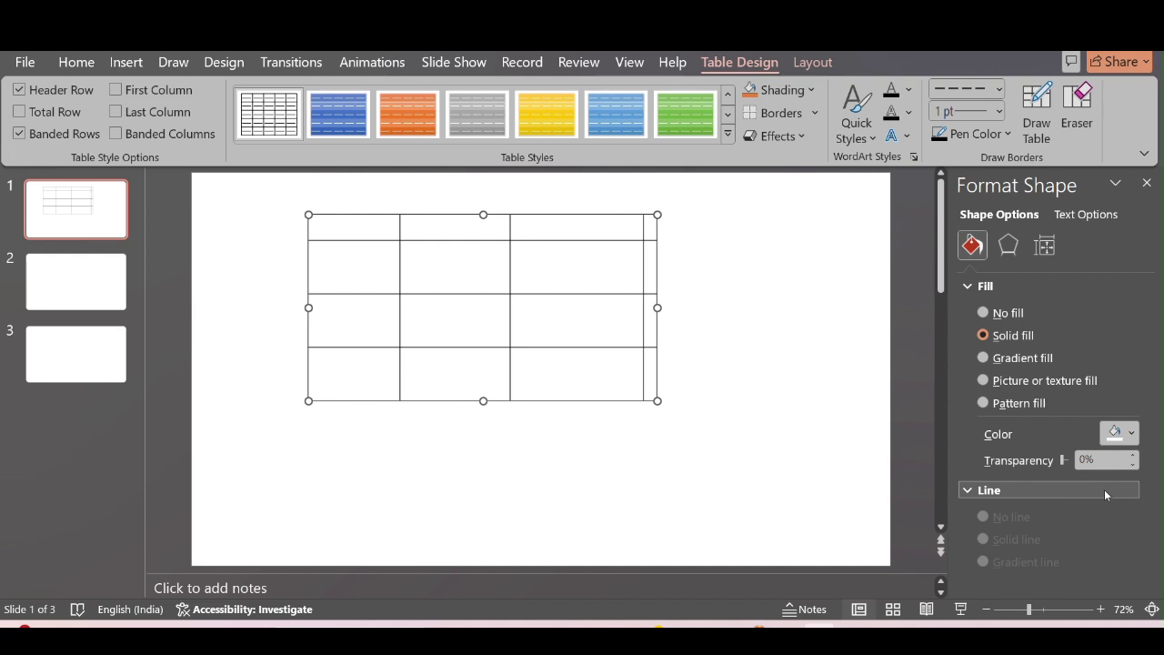
left_click(986, 497)
left_click(986, 497)
- Widen the whole table by its right edge and preview the standard shading colours without applying one
left_click_drag(660, 312, 738, 313)
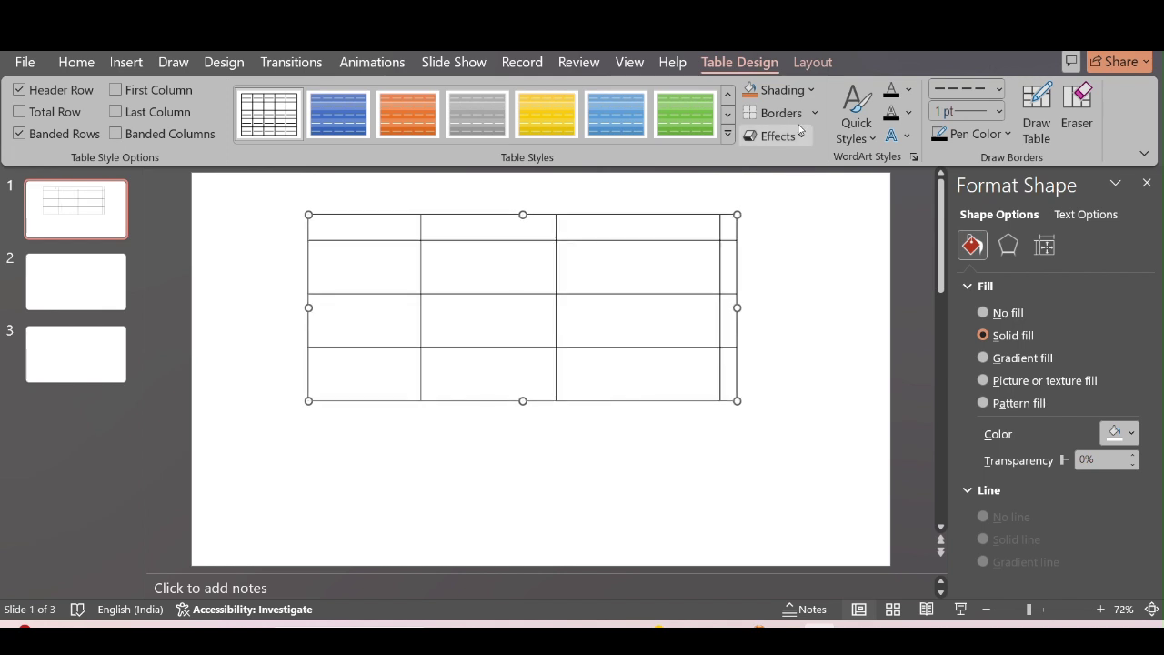
left_click(807, 91)
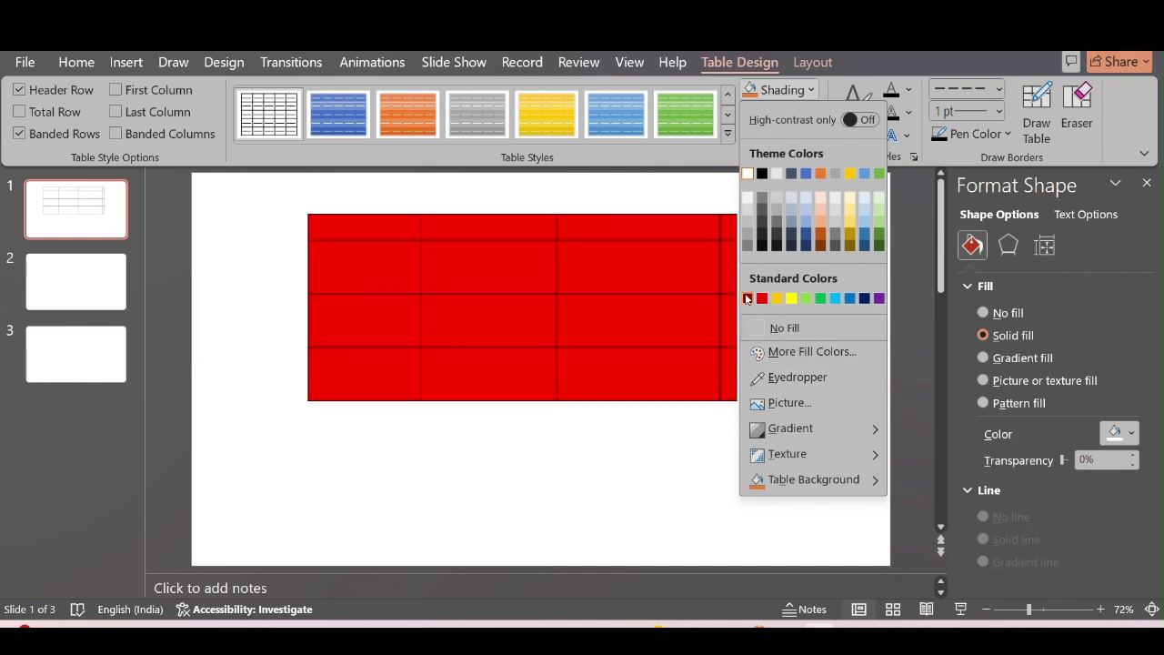
left_click(663, 205)
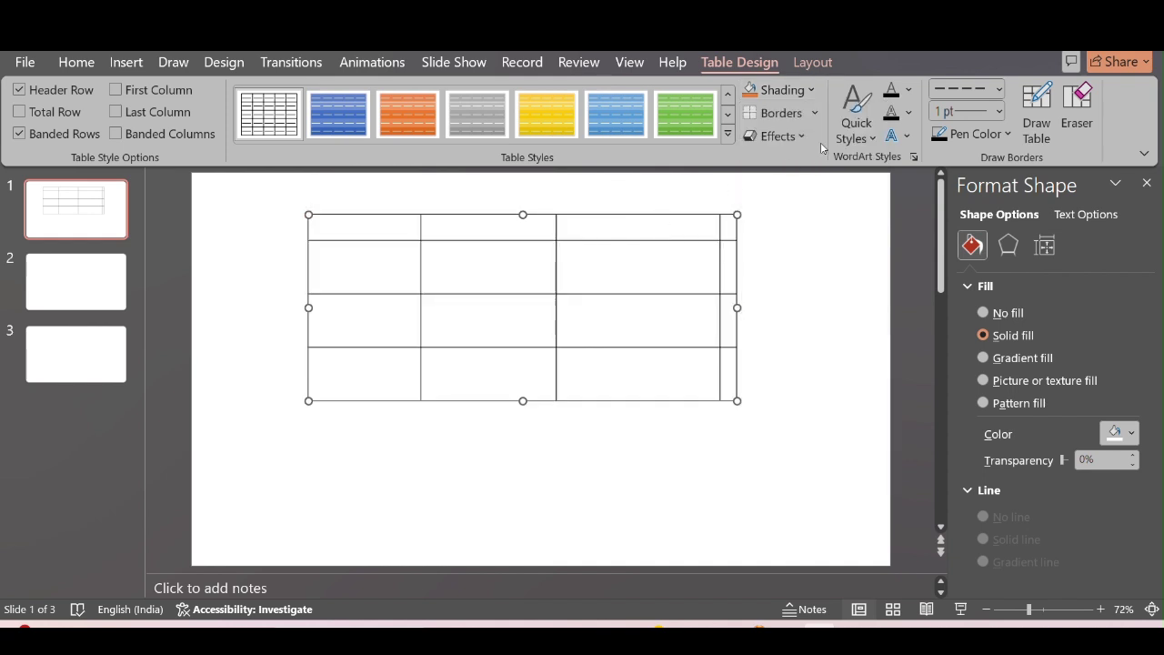
- Clear the table's borders and apply all borders with the long-dashed pen style
left_click(802, 119)
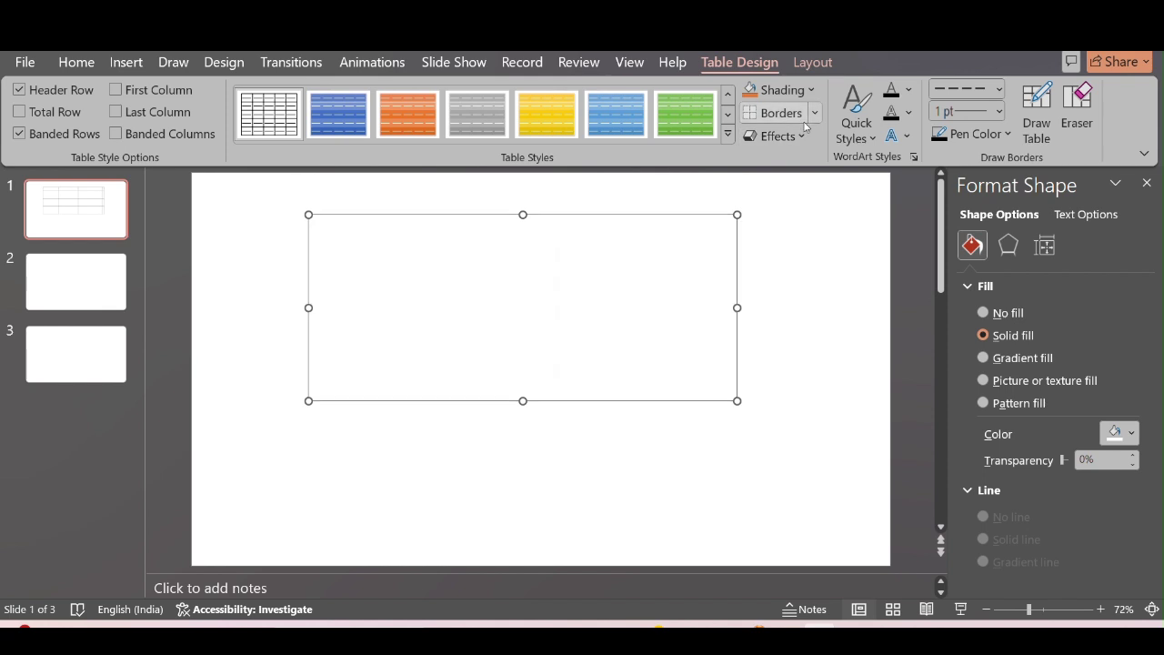
left_click(814, 113)
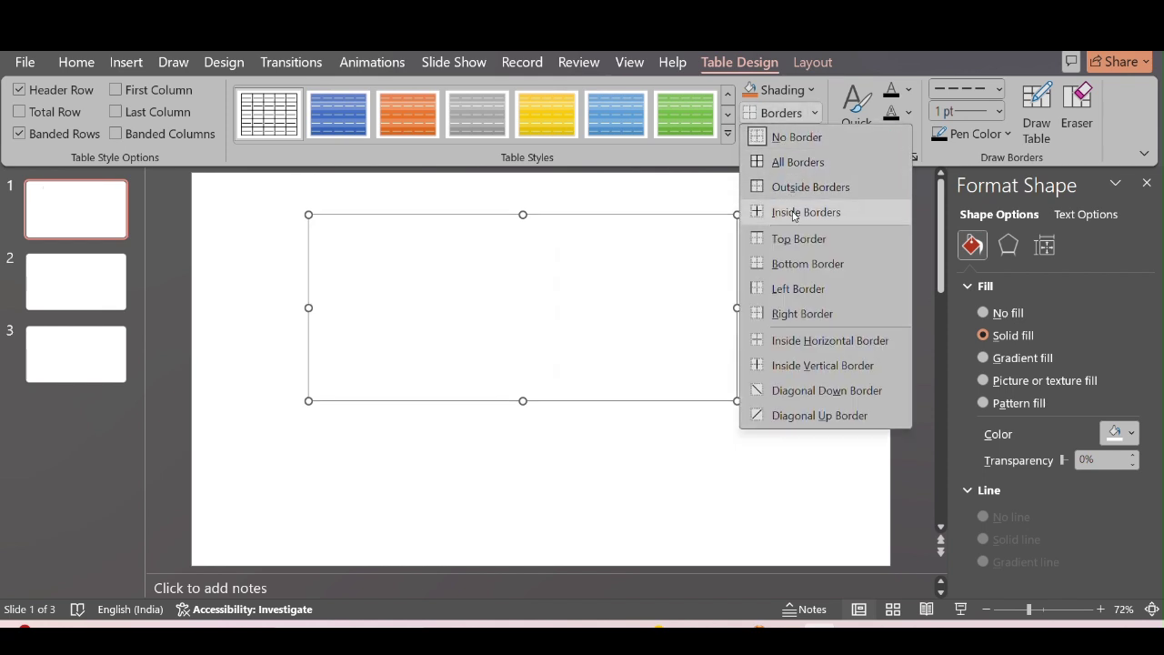
left_click(792, 162)
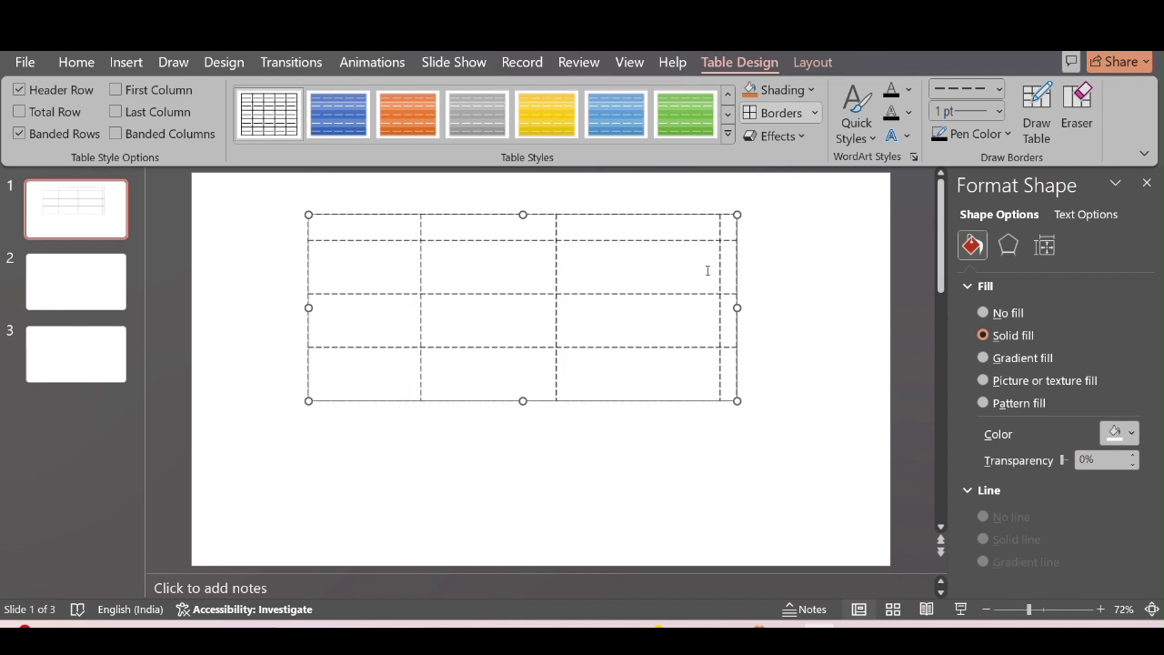
- Set the border pen to a solid 6 pt line and apply it to all of the table's borders
left_click(817, 113)
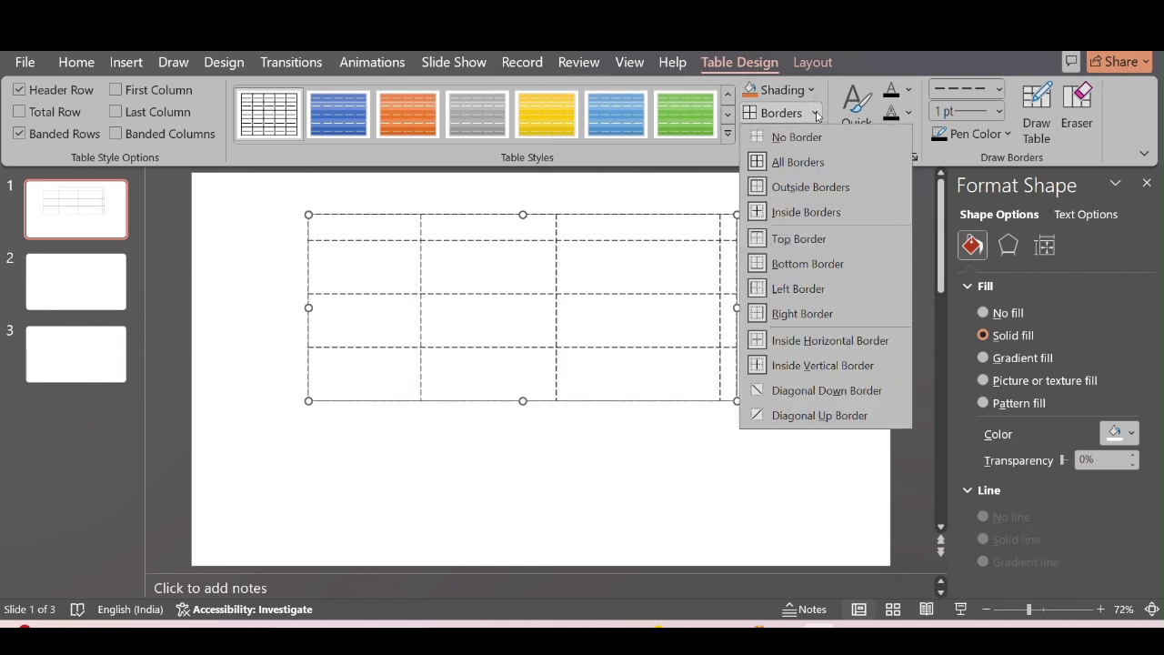
left_click(1005, 90)
left_click(1000, 90)
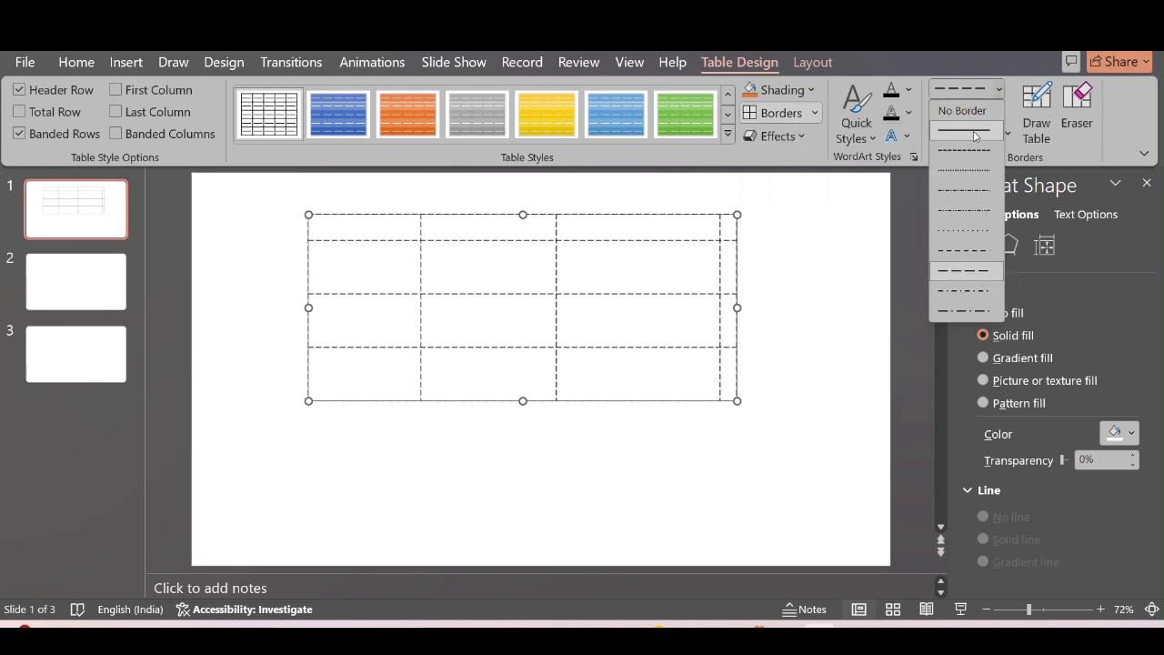
left_click(978, 130)
left_click(1002, 111)
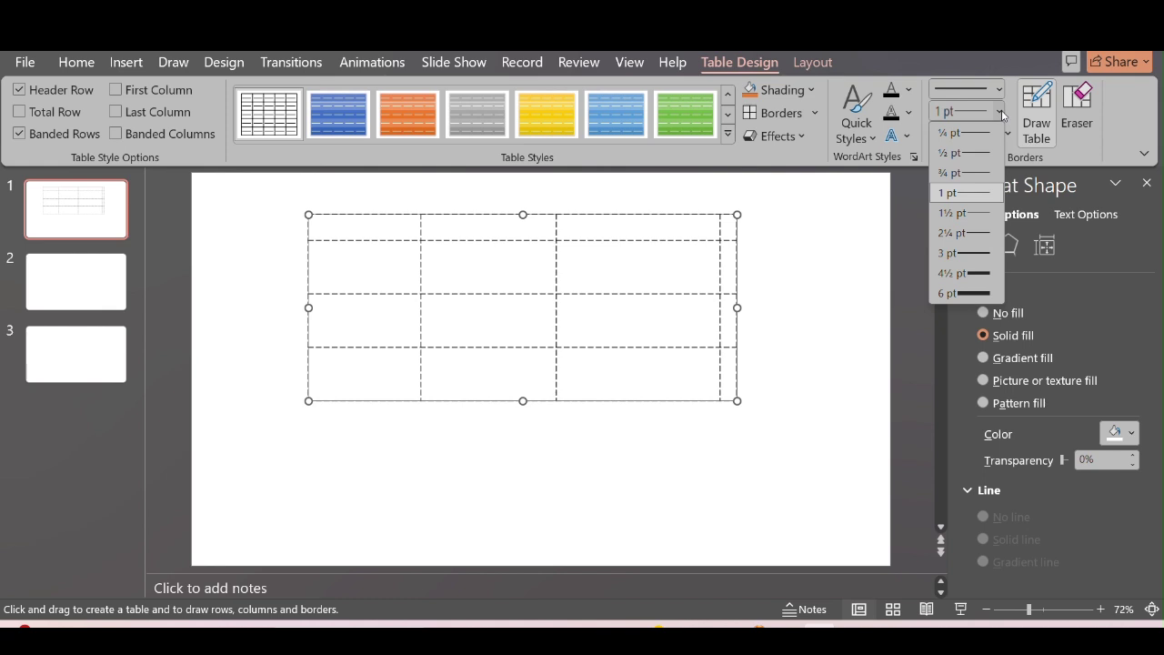
left_click(967, 293)
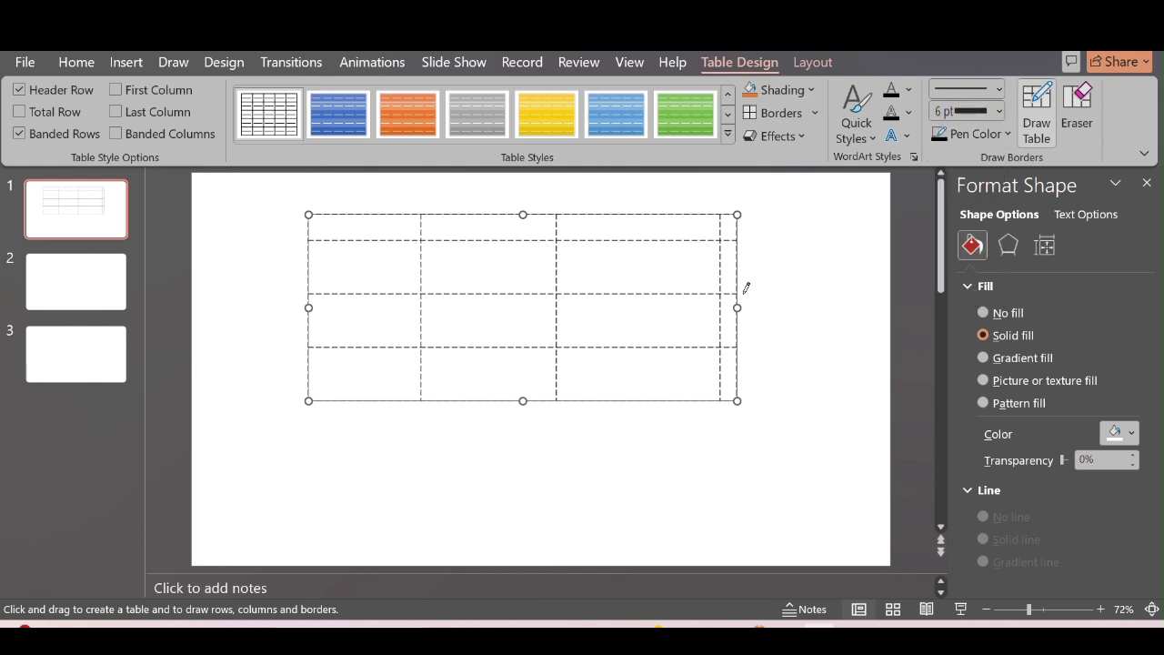
key("Escape")
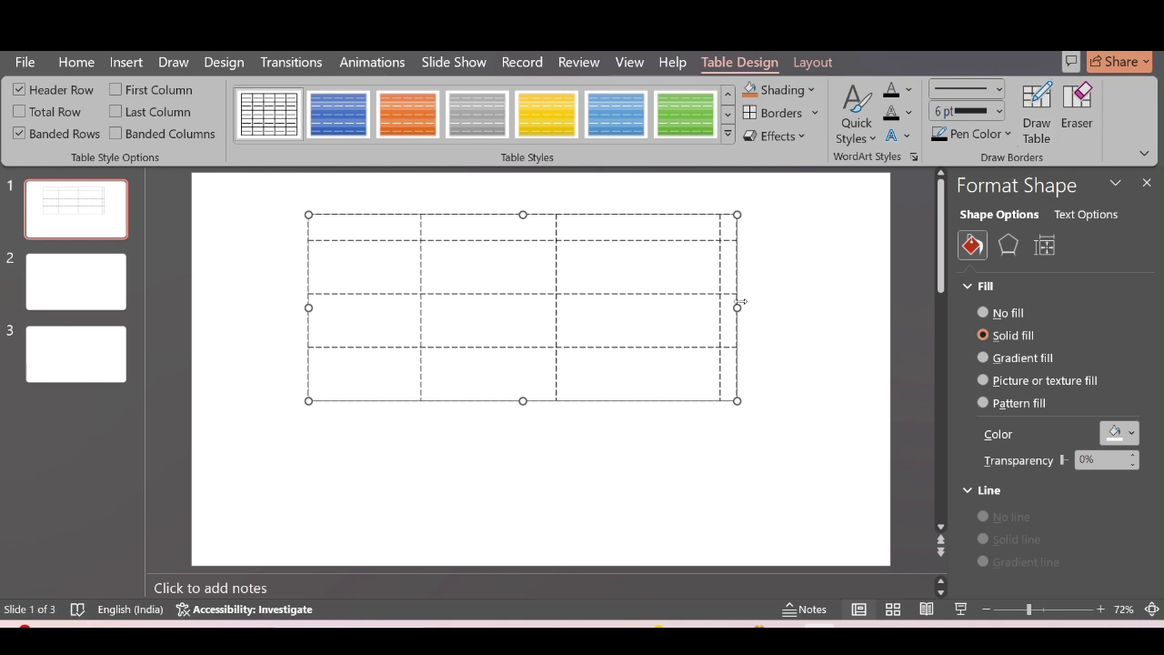
left_click(771, 113)
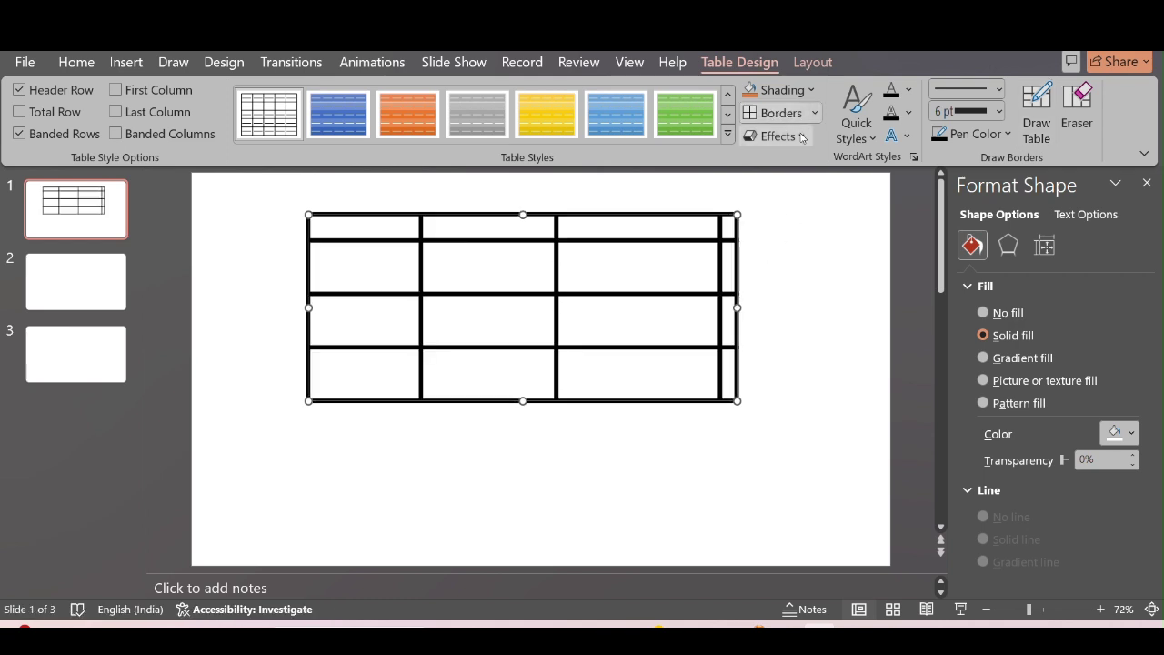
- Widen the table, and adjust its column dividers so the last three columns are narrow and about equally wide
left_click_drag(733, 308, 843, 315)
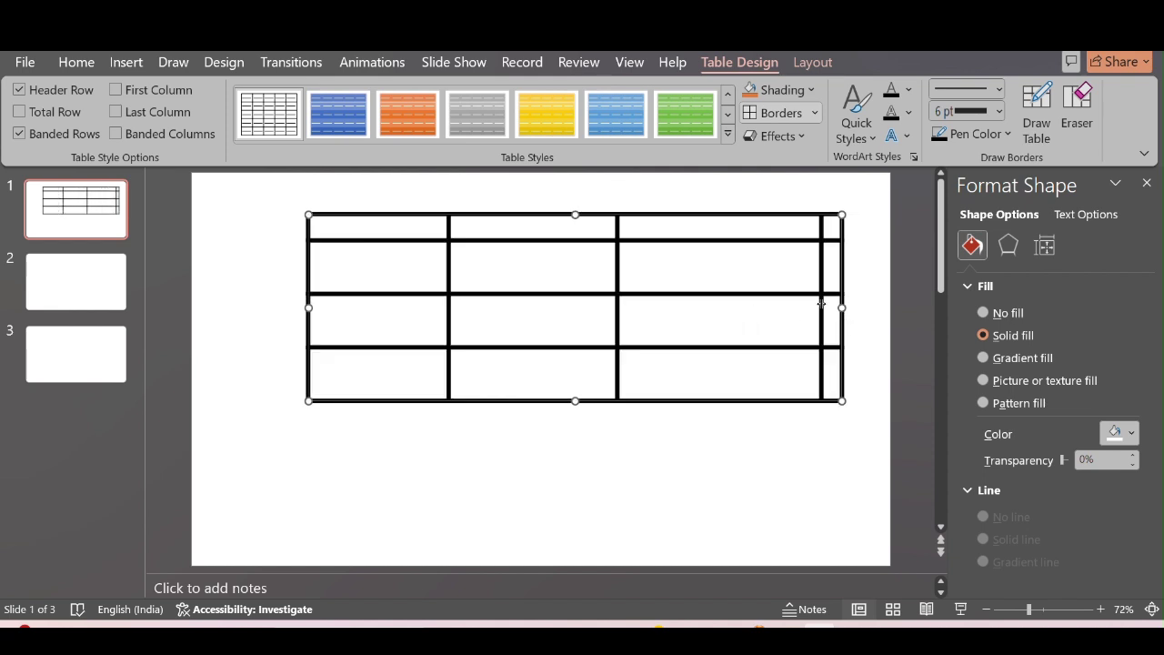
double_click(821, 304)
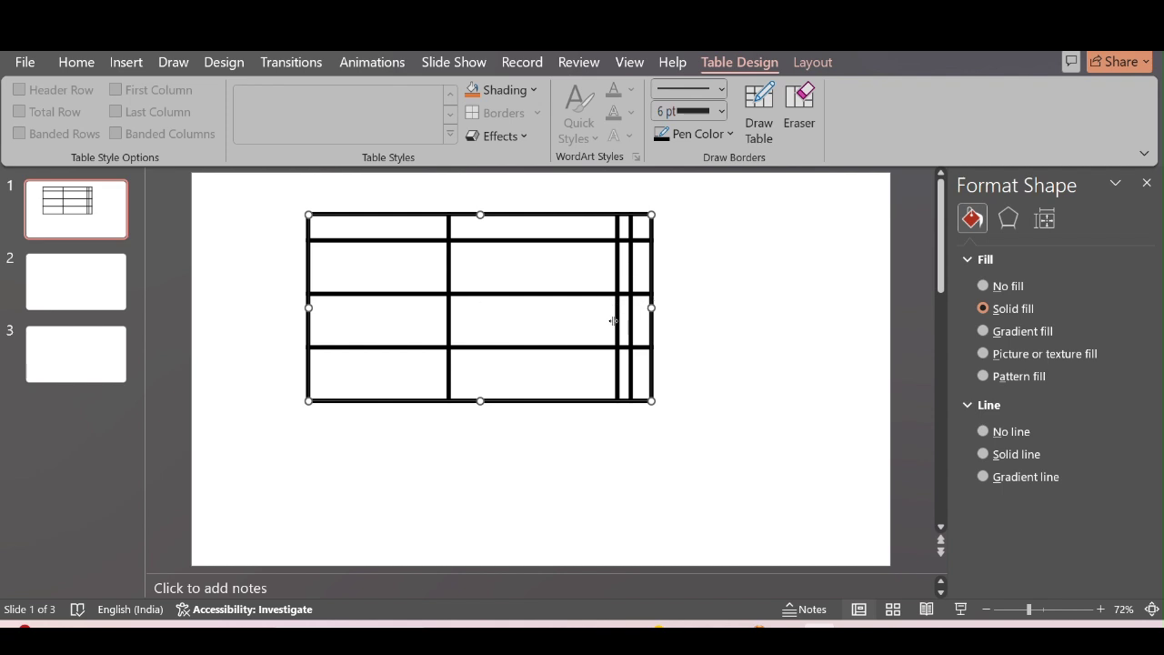
left_click_drag(618, 320, 515, 339)
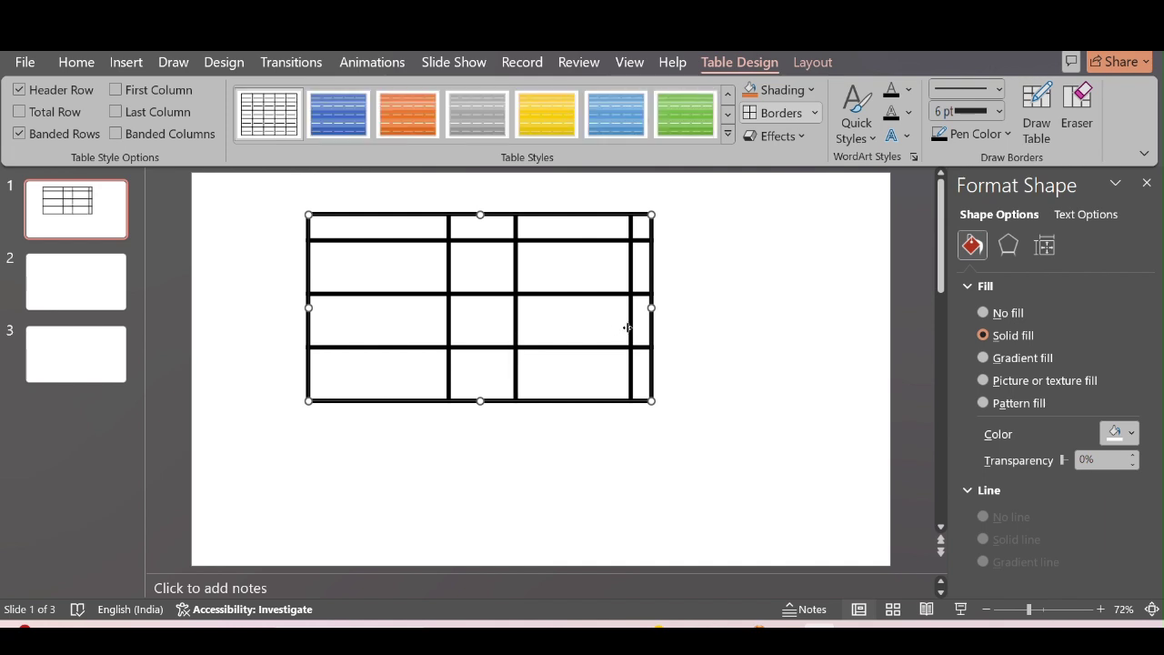
left_click_drag(591, 330, 588, 331)
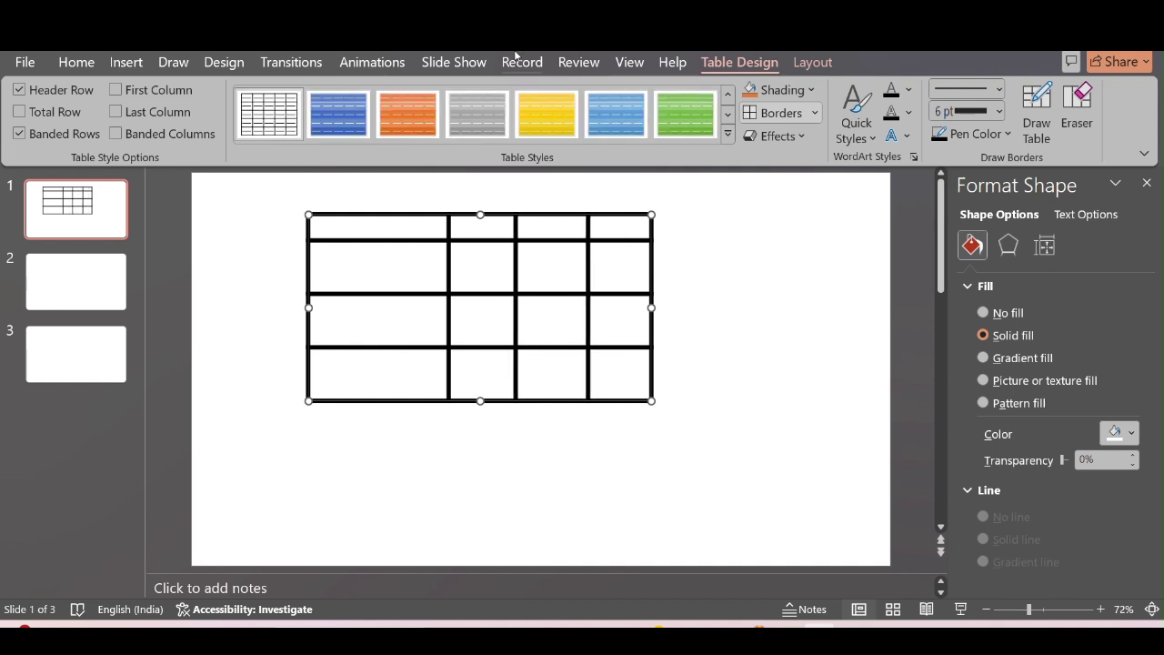